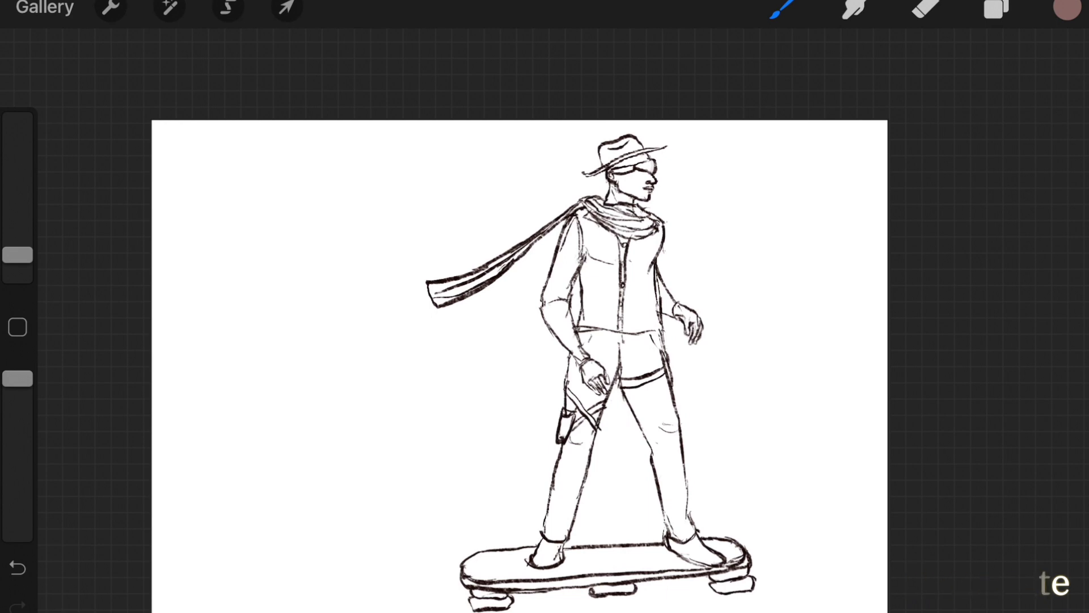
# Step: Hide the sketch layer directly below Layer 9 and show the sketch layer directly above it
pyautogui.click(996, 9)
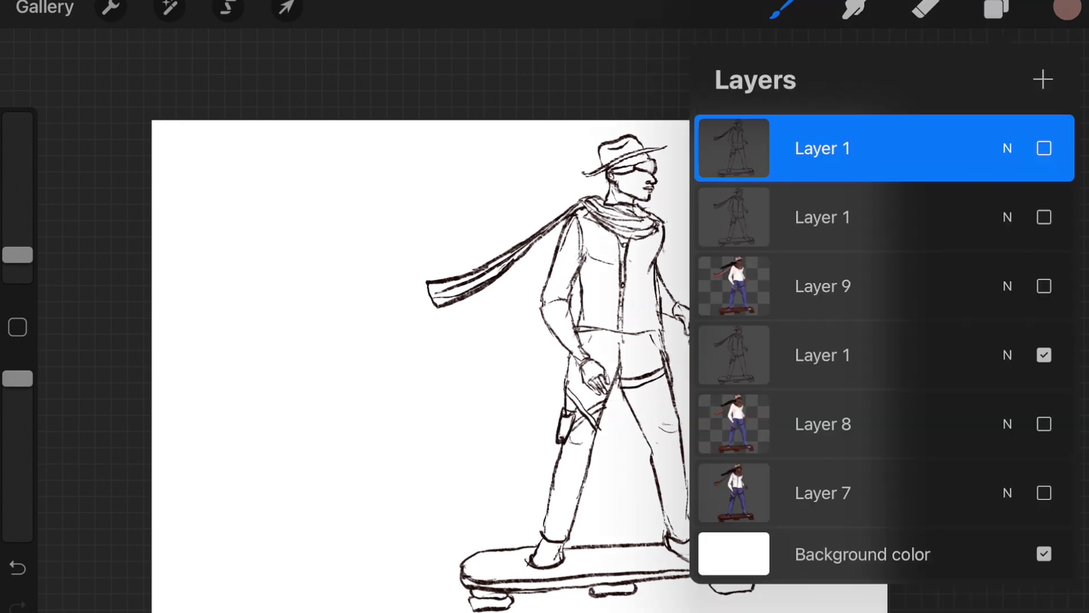
pyautogui.click(1044, 355)
pyautogui.click(1043, 217)
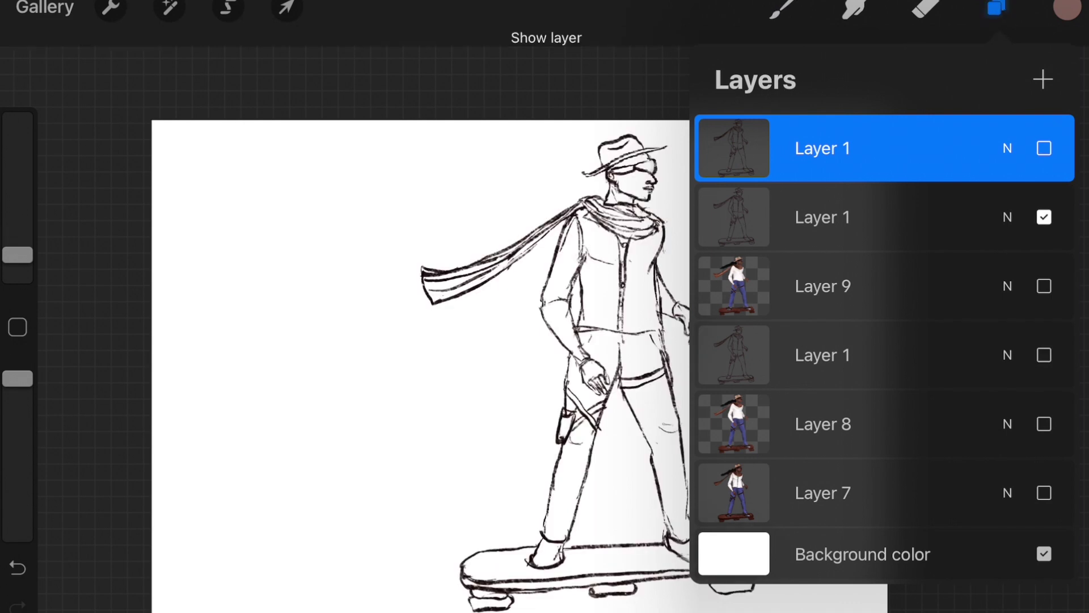
pyautogui.click(996, 9)
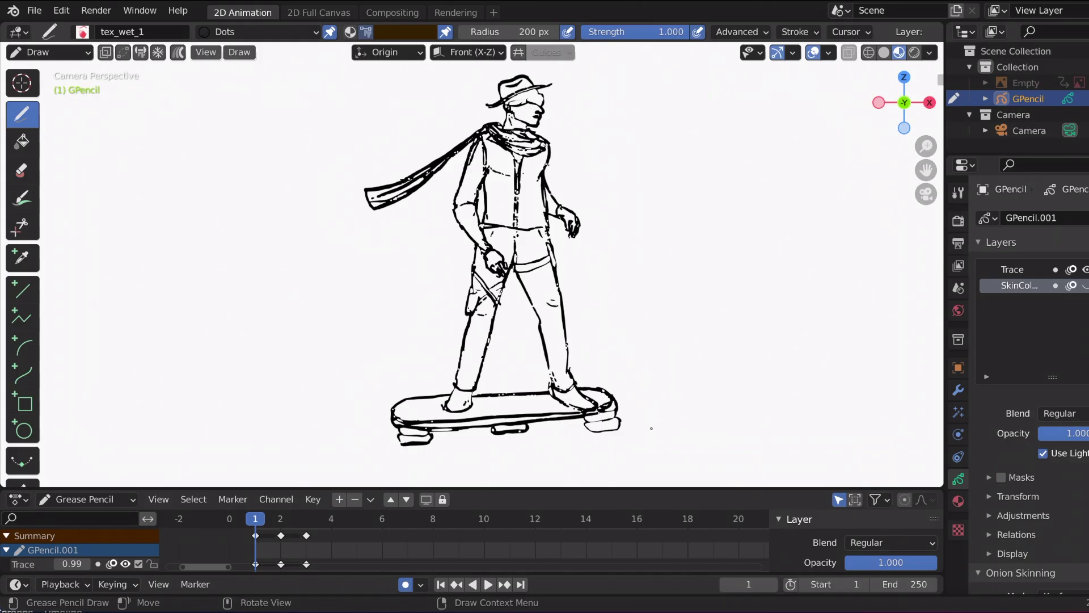
# Step: Switch to Blender, play the traced scarf animation and return to the first frame
pyautogui.click(489, 584)
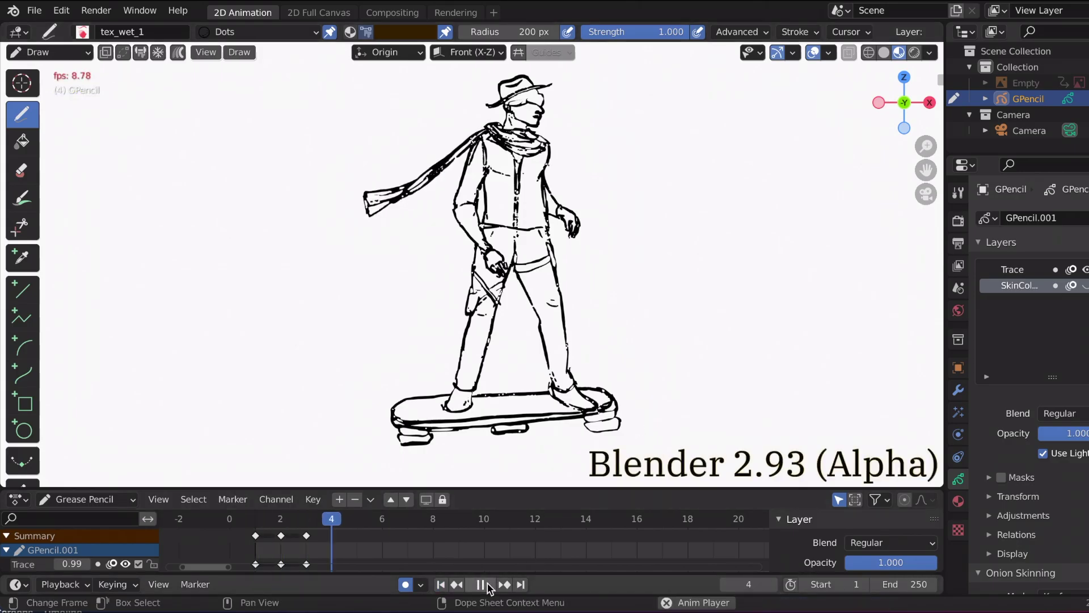
pyautogui.click(488, 584)
pyautogui.click(440, 584)
# Step: Show the SkinColor layer and paint dark brown over the figure's torso and upper arm
pyautogui.click(1085, 285)
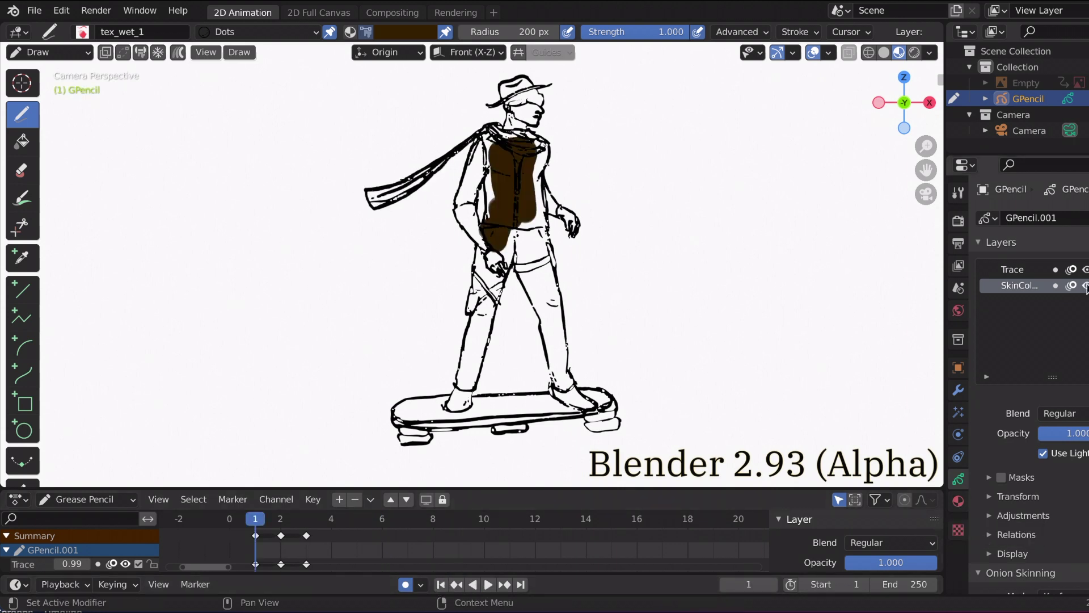
pyautogui.scroll(3, 510, 142)
pyautogui.keyDown('shift'); pyautogui.moveTo(511, 142); pyautogui.dragTo(460, 274, button='middle'); pyautogui.keyUp('shift')
pyautogui.moveTo(432, 220); pyautogui.dragTo(421, 253)
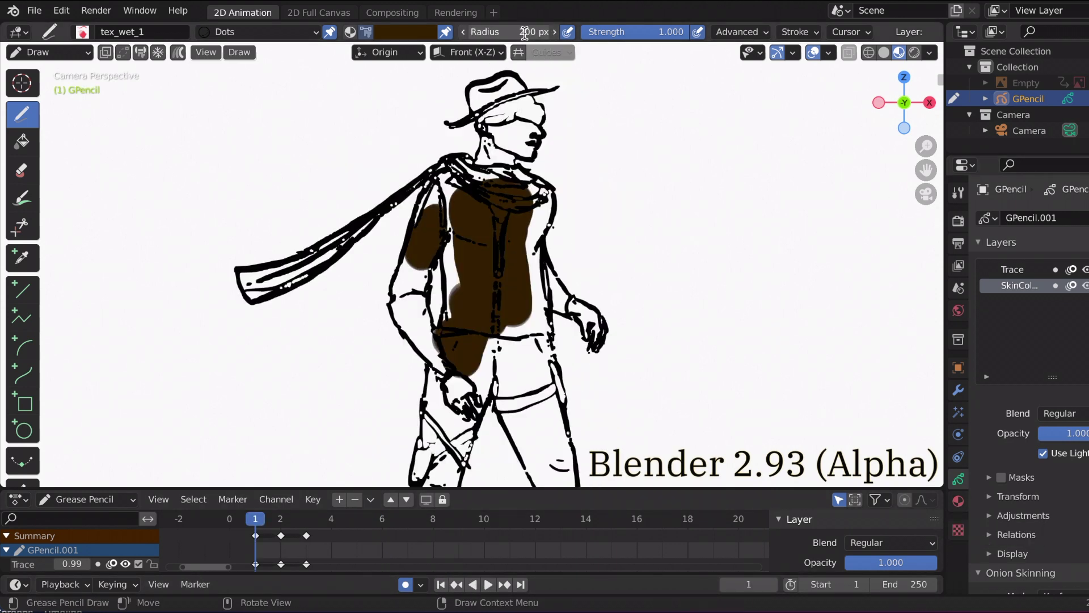
# Step: Set the brush radius to 145 px and paint dark brown over the figure's neck area
pyautogui.click(518, 33)
pyautogui.write('145')
pyautogui.press('Return')
pyautogui.moveTo(497, 131); pyautogui.dragTo(494, 160)
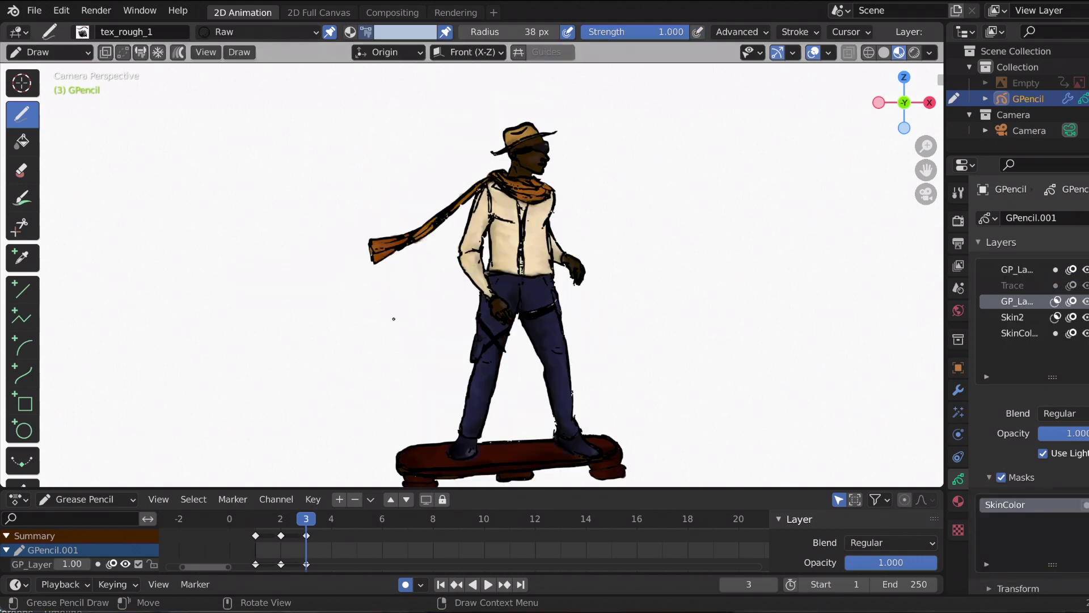
# Step: Save the file and, on frame 1, pick a pale greenish-white as the stroke colour
pyautogui.hotkey('ctrl', 's')
pyautogui.press('Left')
pyautogui.press('Left')
pyautogui.click(404, 32)
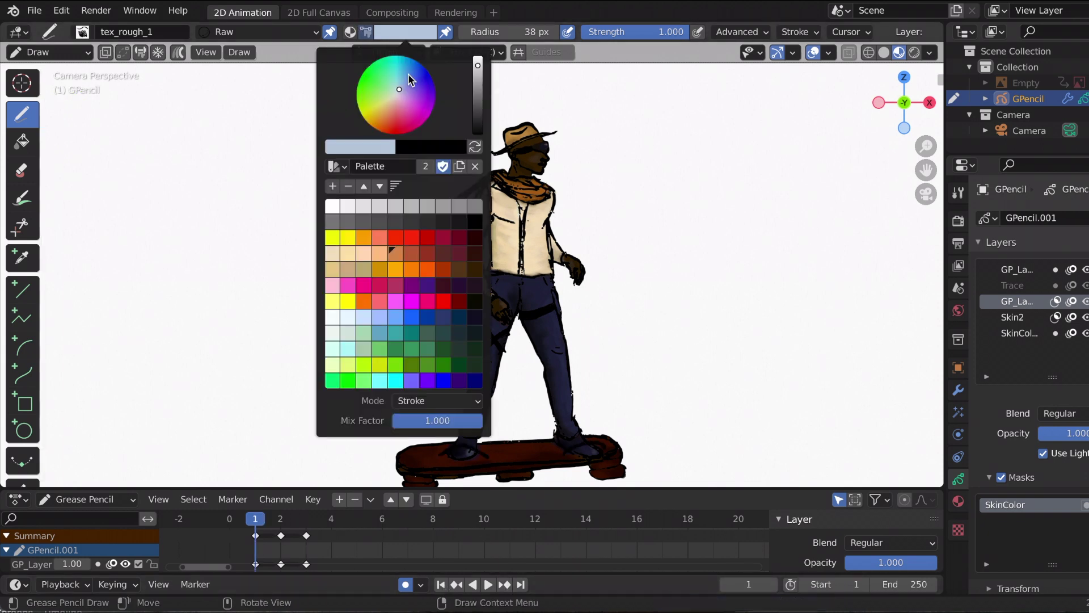
pyautogui.click(396, 99)
# Step: Set the brush radius to 25 px and highlight the upper edge of the thigh strap, saving the file
pyautogui.scroll(5, 615, 123)
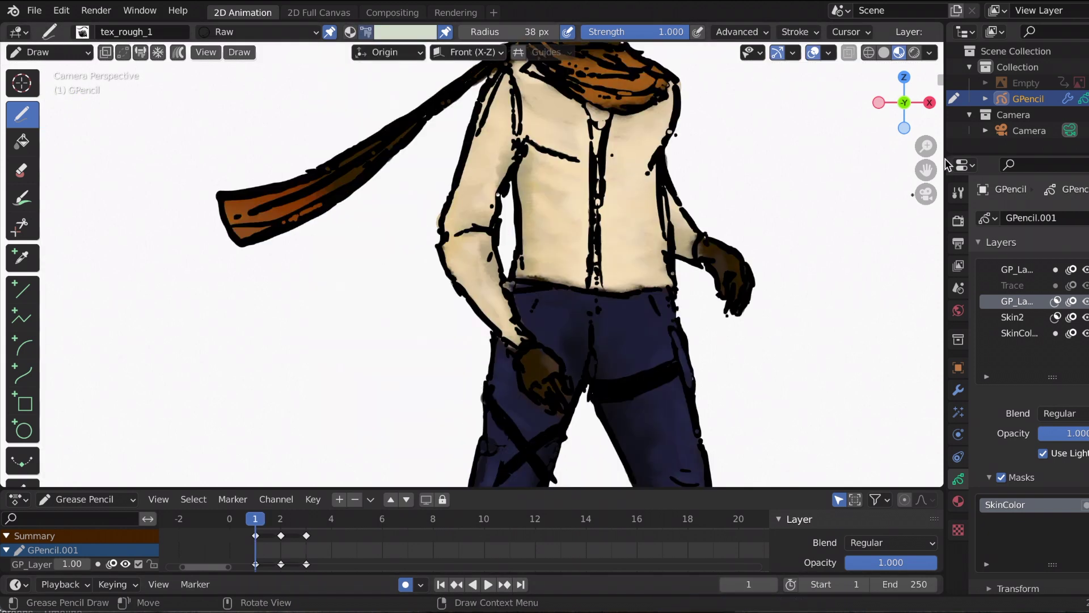
pyautogui.keyDown('shift'); pyautogui.moveTo(885, 134); pyautogui.dragTo(833, 70, button='middle'); pyautogui.keyUp('shift')
pyautogui.press('f')
pyautogui.click(604, 271)
pyautogui.hotkey('ctrl', 's')
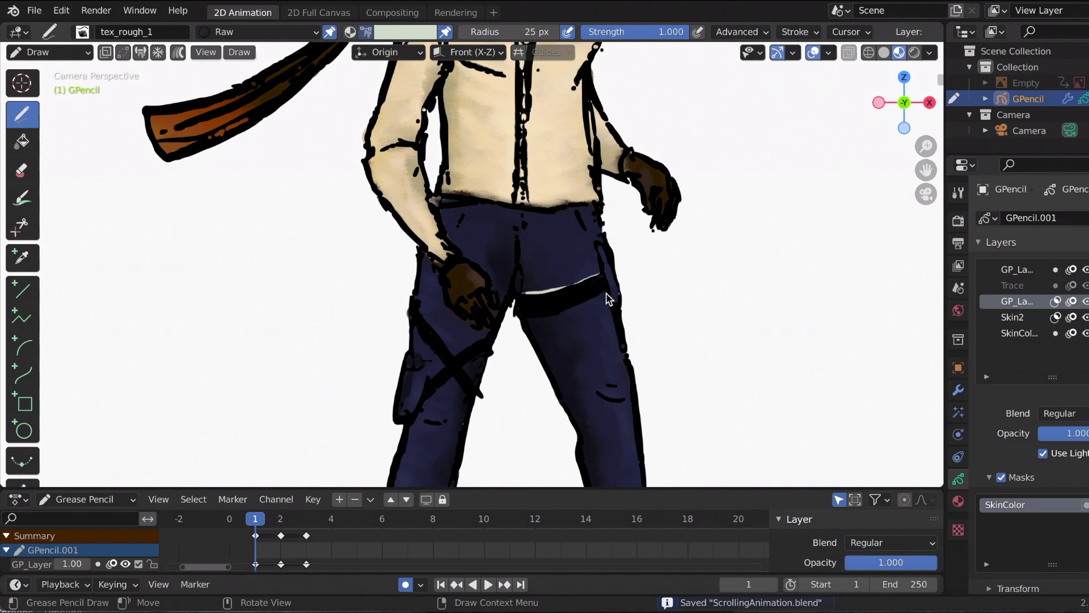
# Step: Highlight the thigh strap's lower edge and the crossed straps on the other leg, and play the animation to check
pyautogui.moveTo(606, 295); pyautogui.dragTo(513, 329)
pyautogui.moveTo(414, 334); pyautogui.dragTo(476, 391)
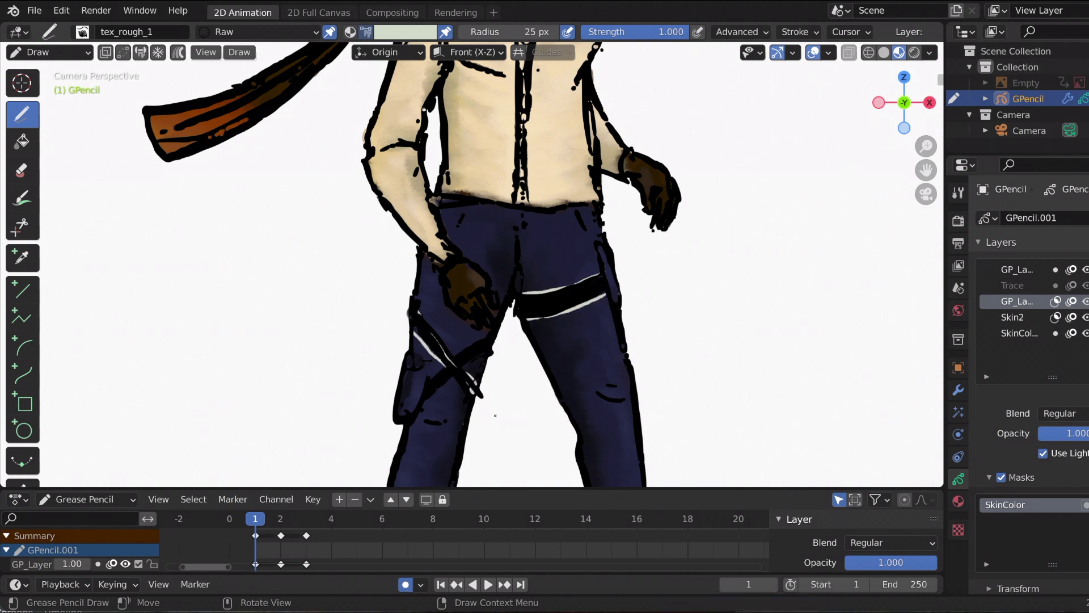
pyautogui.scroll(-5, 518, 382)
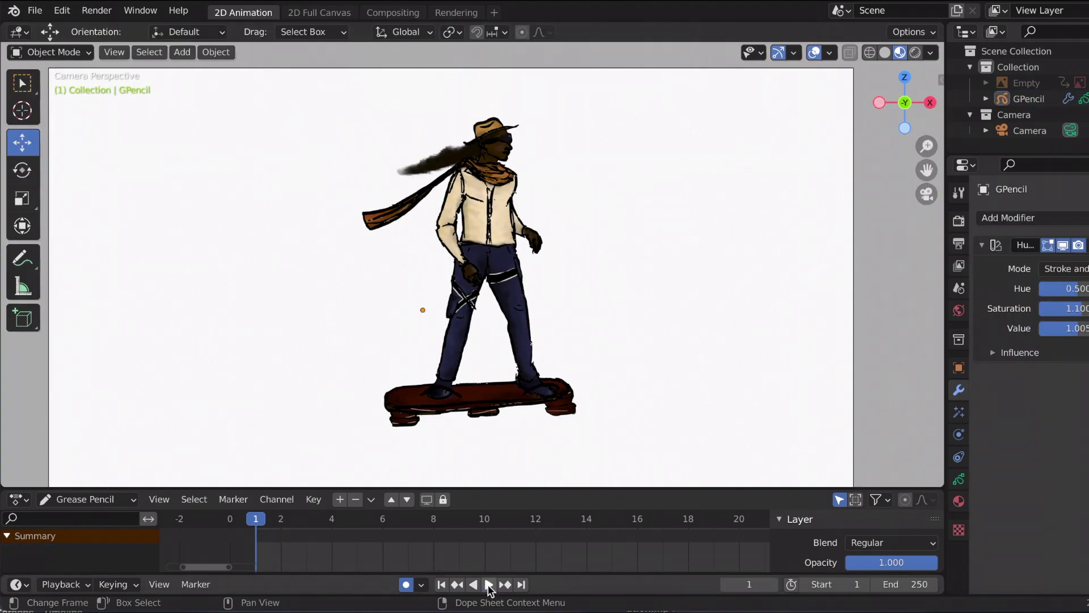
pyautogui.click(487, 584)
pyautogui.click(442, 585)
# Step: Add a Time Offset modifier to the figure with a custom range ending at frame 4, and preview the playback
pyautogui.click(1008, 218)
pyautogui.click(962, 389)
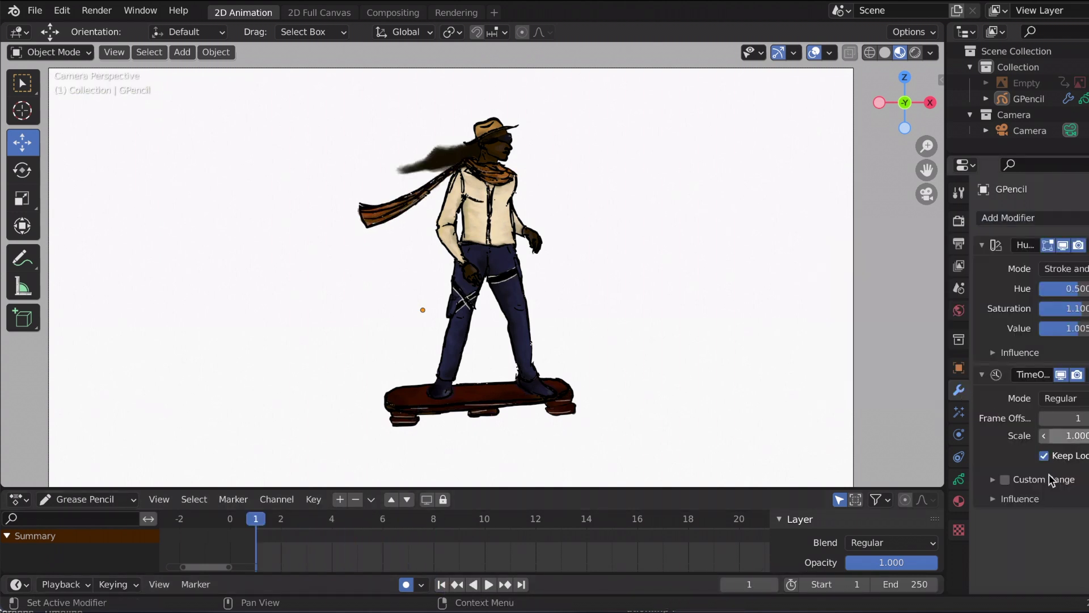
pyautogui.click(993, 479)
pyautogui.click(1071, 519)
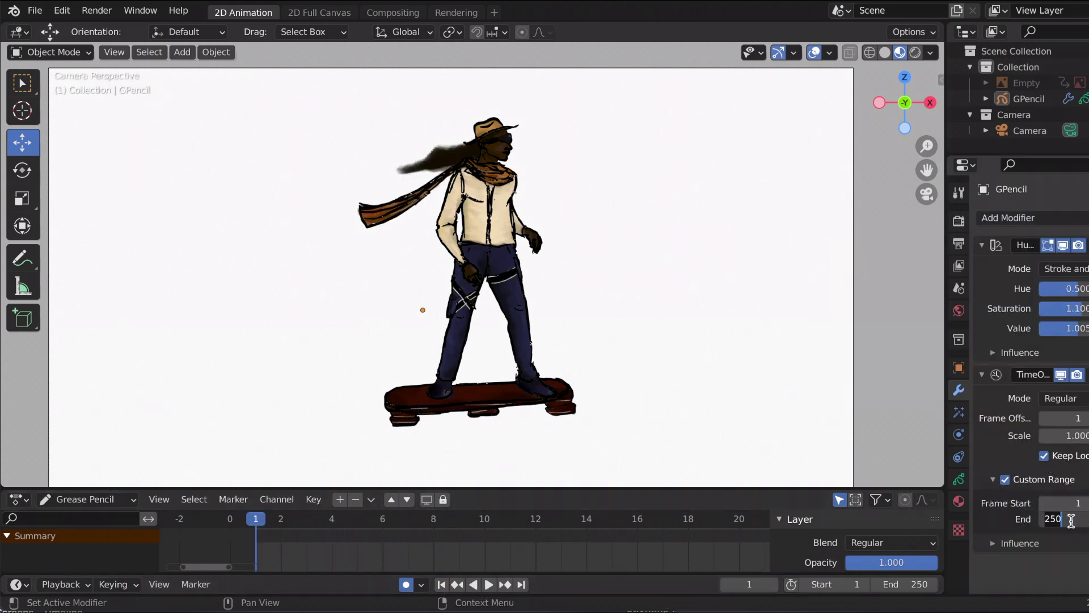
pyautogui.write('4')
pyautogui.click(489, 584)
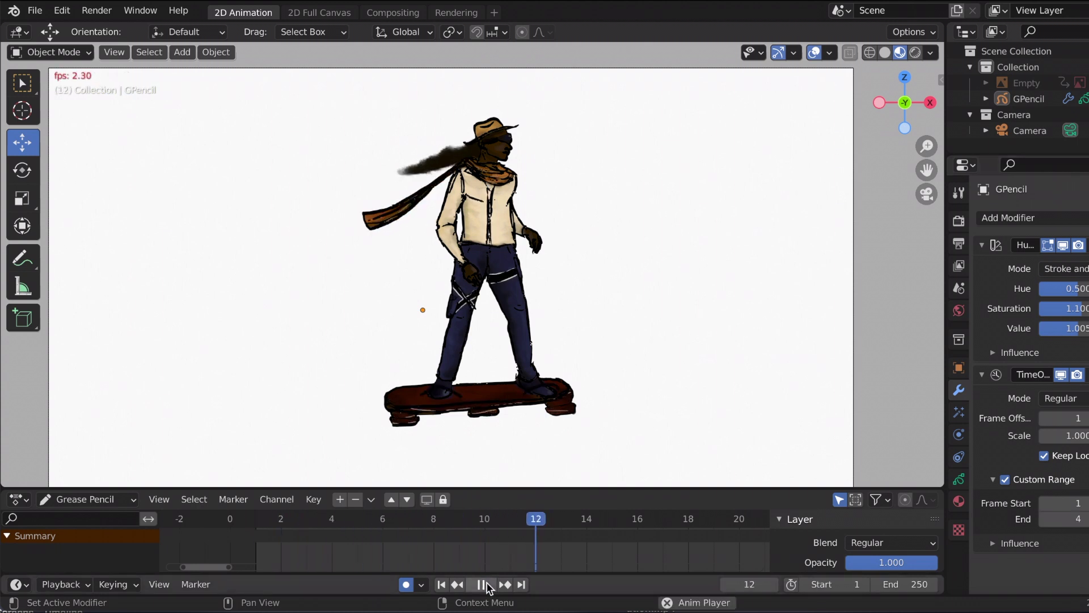
pyautogui.press('Escape')
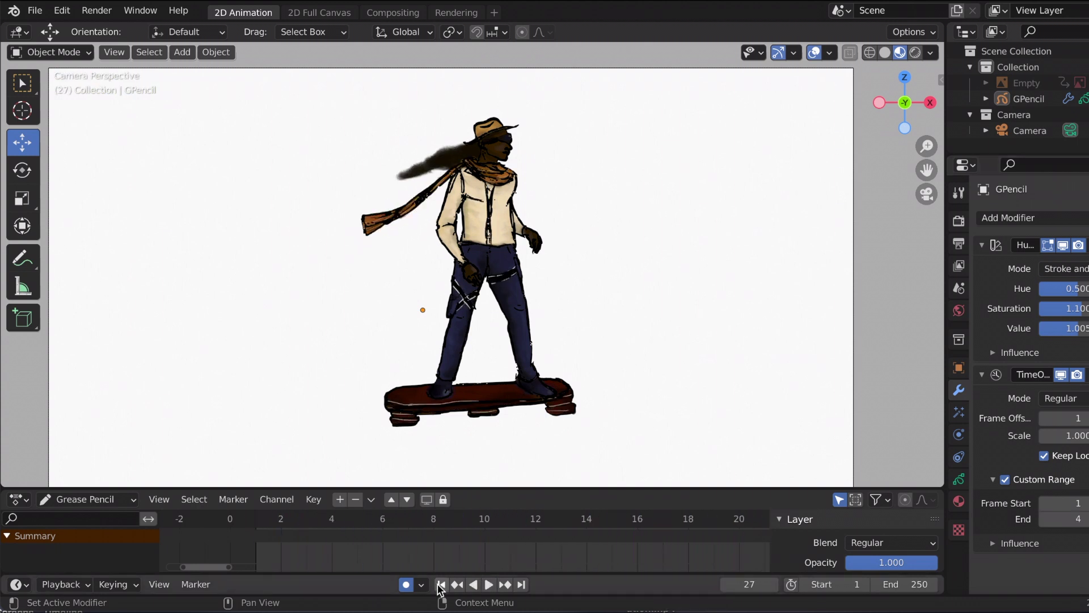
# Step: Set the Time Offset modifier's custom range end to frame 3 and play the animation
pyautogui.click(1080, 520)
pyautogui.write('3')
pyautogui.press('Return')
pyautogui.click(488, 587)
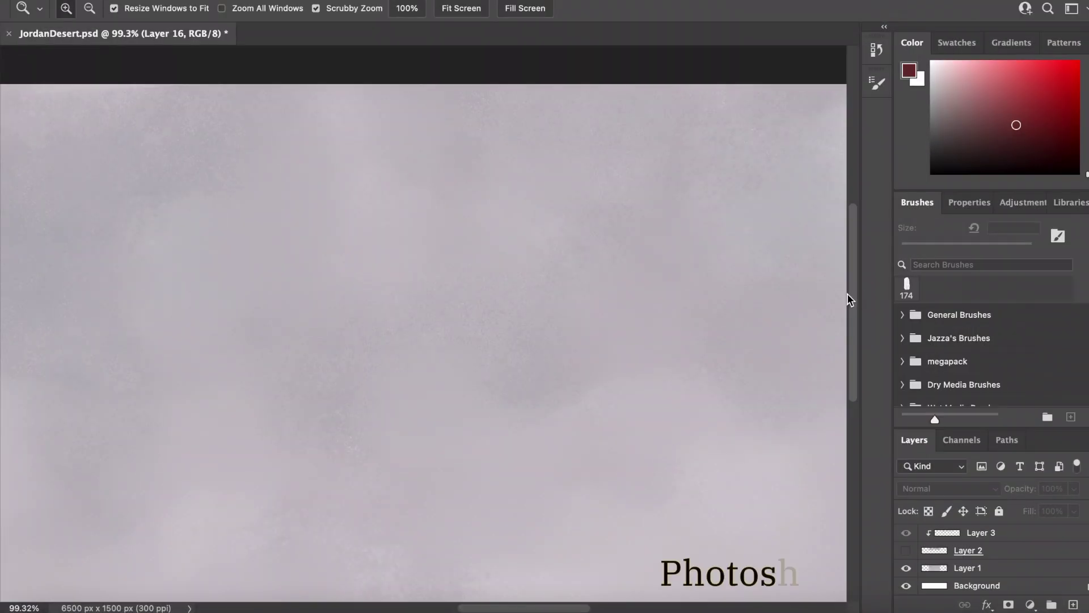
# Step: Switch to Photoshop and show the cloud layer Layer 2 and the MountainsBG layer in JordanDesert.psd
pyautogui.click(905, 550)
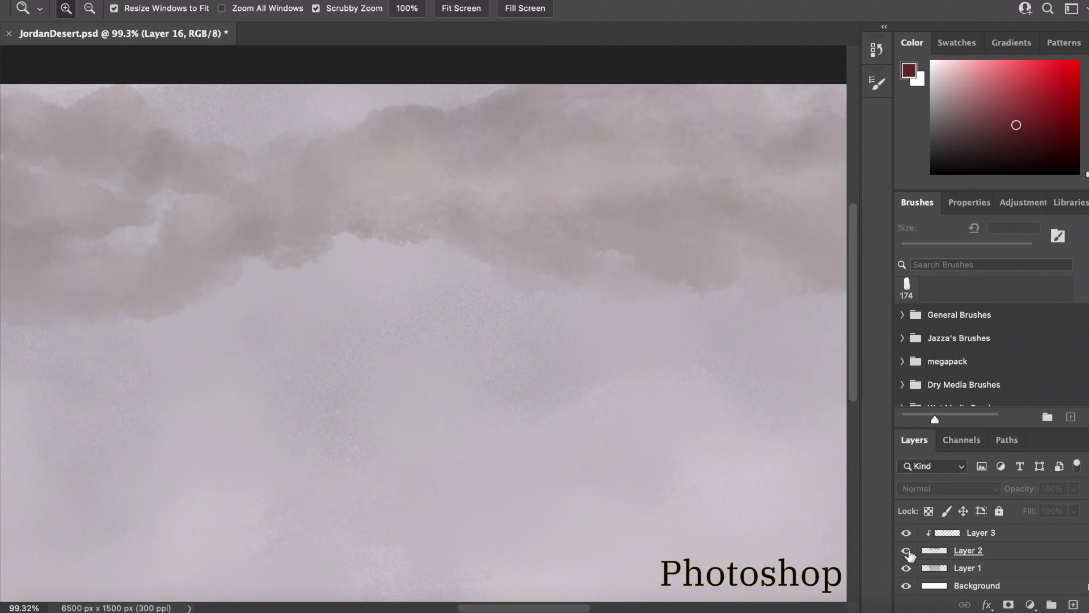
pyautogui.scroll(2, 906, 544)
pyautogui.click(906, 545)
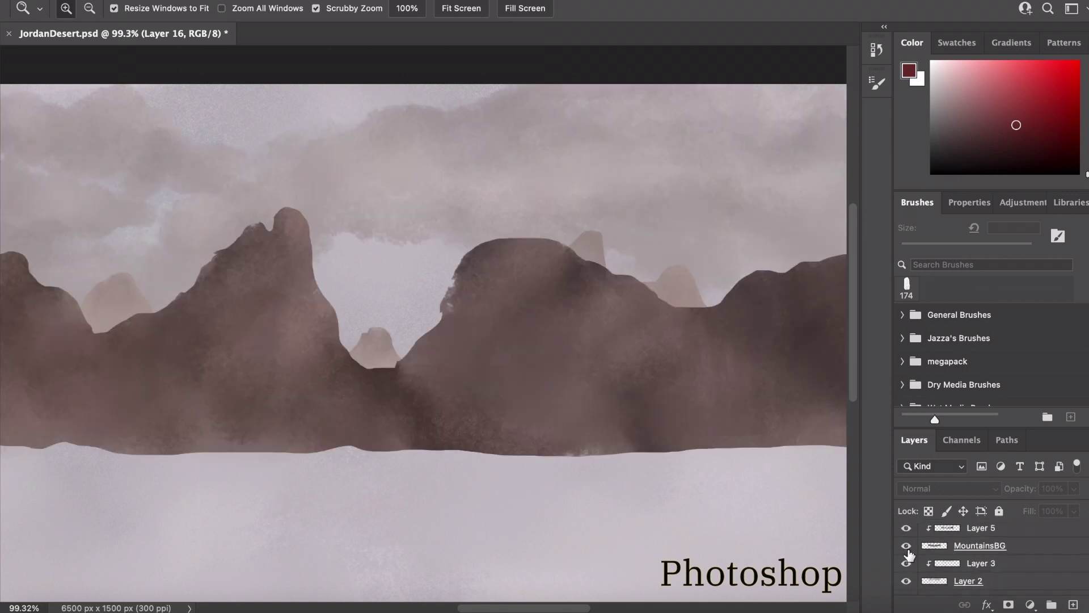
# Step: Show the remaining hidden layers above the mountains, including Ground2 and the layers over it
pyautogui.scroll(2, 906, 545)
pyautogui.click(906, 539)
pyautogui.scroll(3, 907, 531)
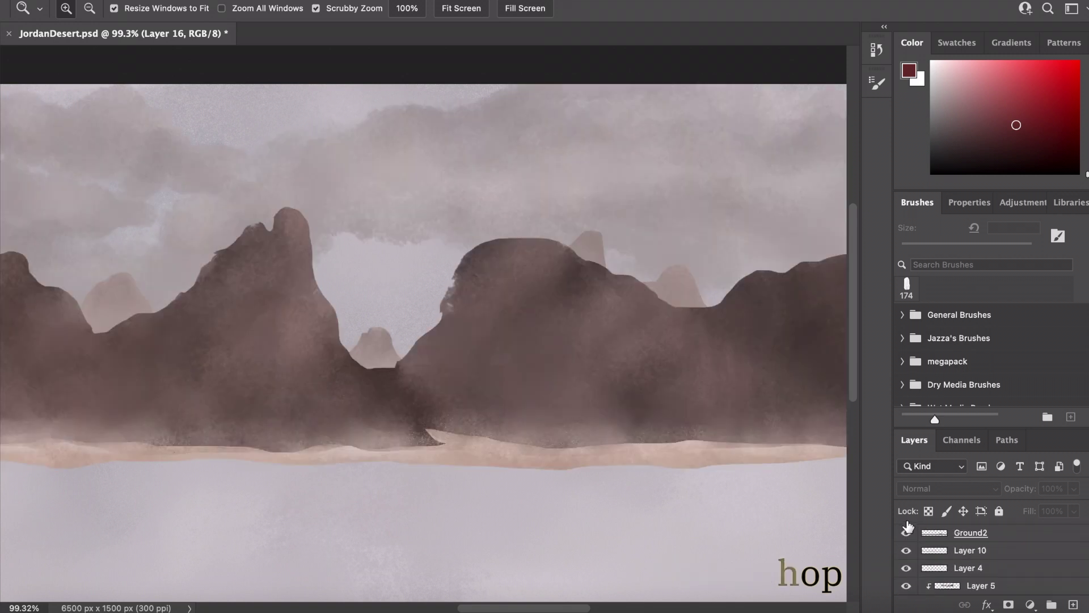
pyautogui.moveTo(906, 533); pyautogui.dragTo(912, 561)
pyautogui.scroll(-2, 642, 498)
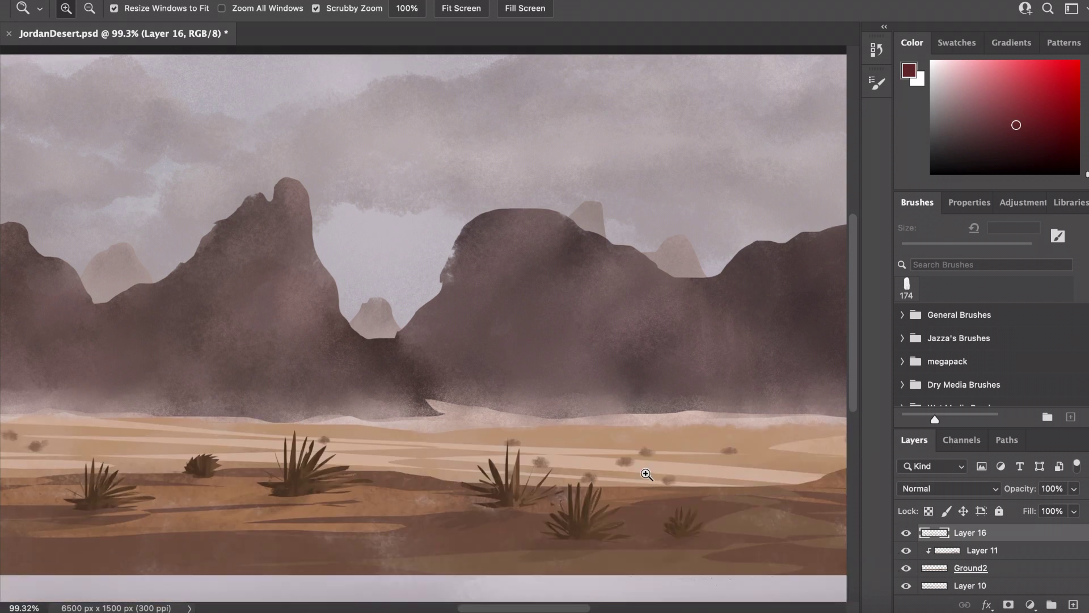
# Step: Compare the whole desert scene with Layer 11 and Layer 16 toggled off and on
pyautogui.moveTo(647, 473); pyautogui.dragTo(608, 605)
pyautogui.moveTo(660, 410); pyautogui.dragTo(621, 479)
pyautogui.click(906, 550)
pyautogui.click(906, 551)
pyautogui.click(905, 534)
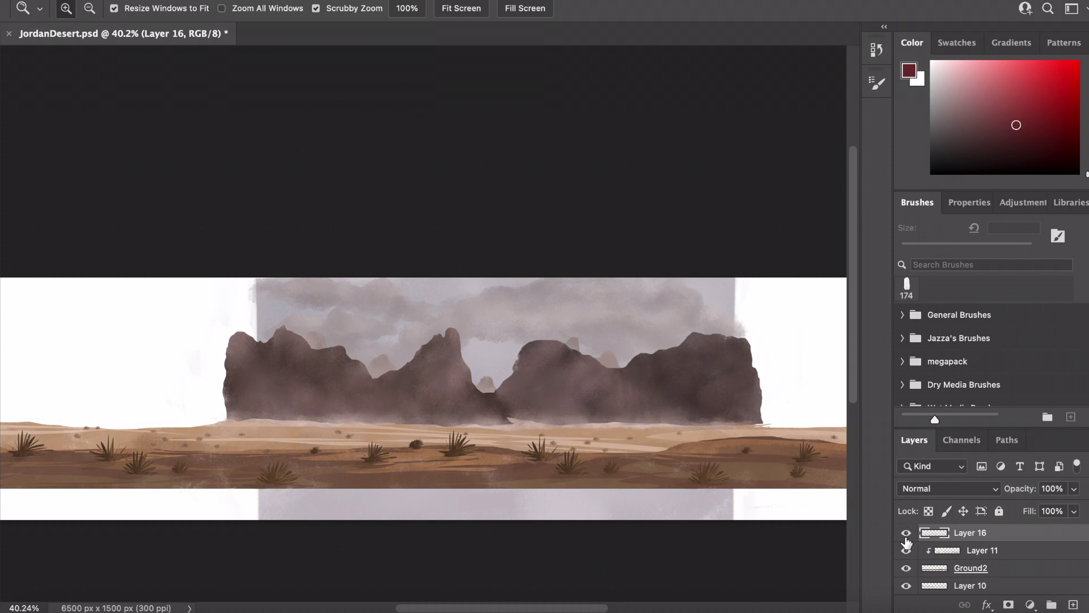
pyautogui.click(906, 533)
pyautogui.click(906, 533)
pyautogui.click(906, 533)
pyautogui.click(906, 532)
pyautogui.scroll(-1, 675, 444)
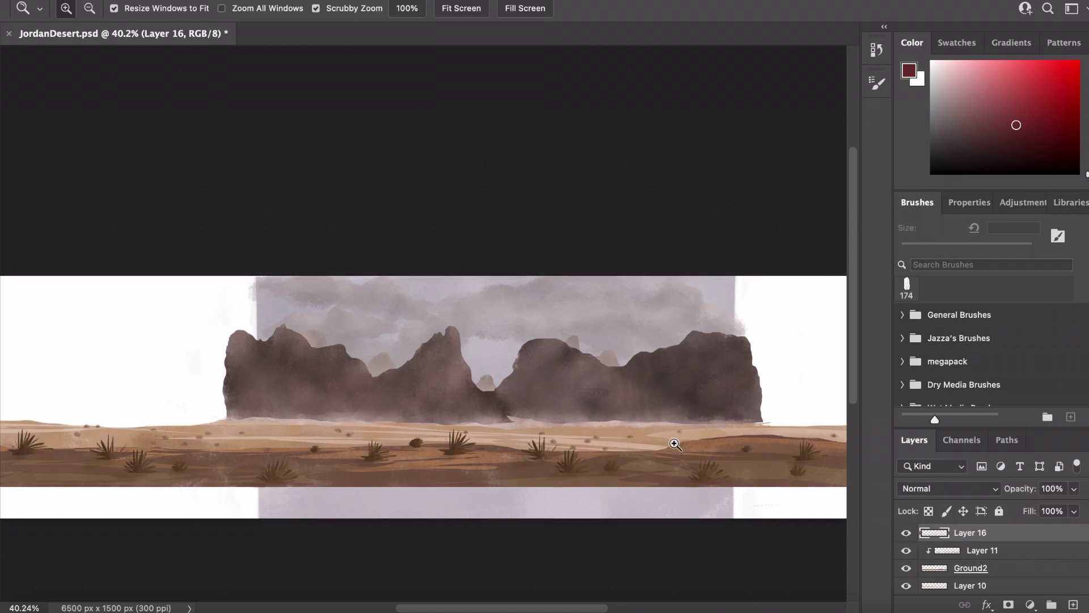
pyautogui.moveTo(674, 443); pyautogui.dragTo(697, 479)
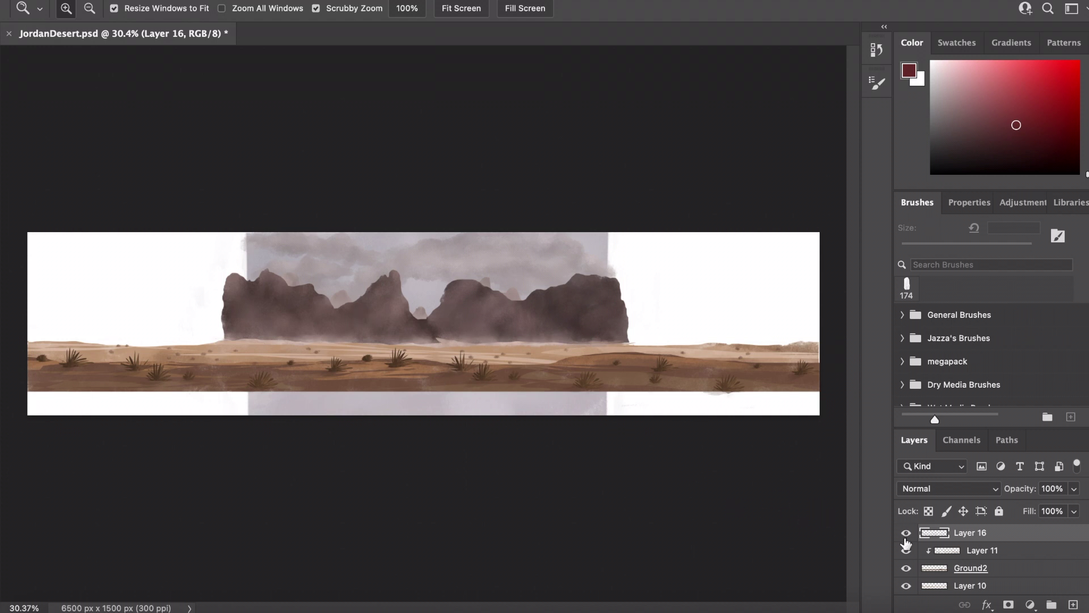
# Step: Hide every layer except Layer 1 to isolate the sky on a transparent canvas
pyautogui.moveTo(906, 576); pyautogui.dragTo(907, 594)
pyautogui.scroll(-5, 907, 562)
pyautogui.scroll(4, 908, 559)
pyautogui.click(910, 582)
pyautogui.click(907, 567)
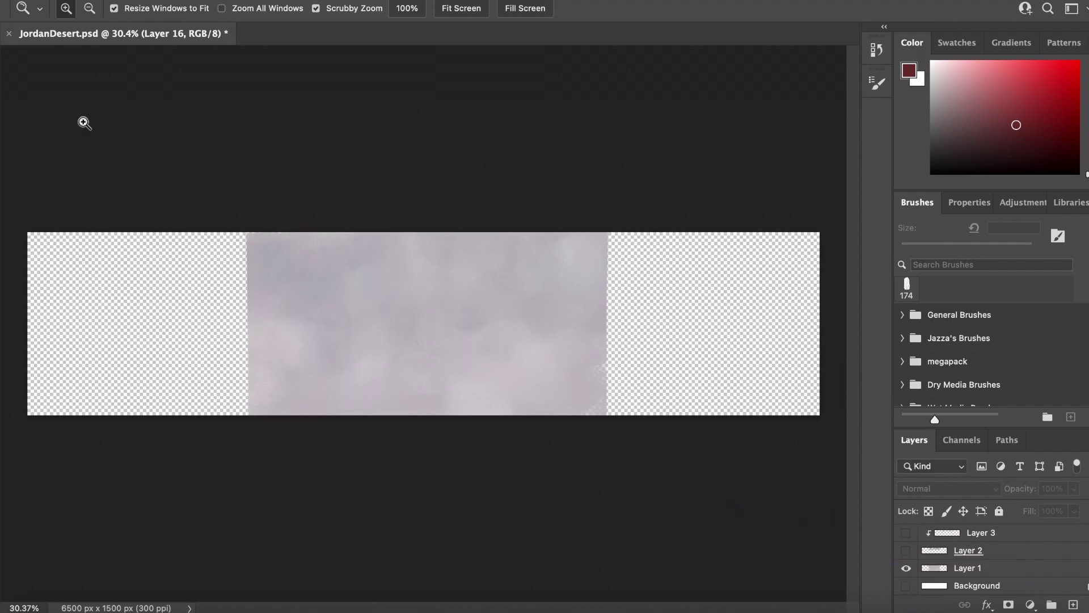
# Step: Save the isolated sky on the computer's Desktop as a PNG named JordanDesert#1
pyautogui.click(86, 1)
pyautogui.click(127, 145)
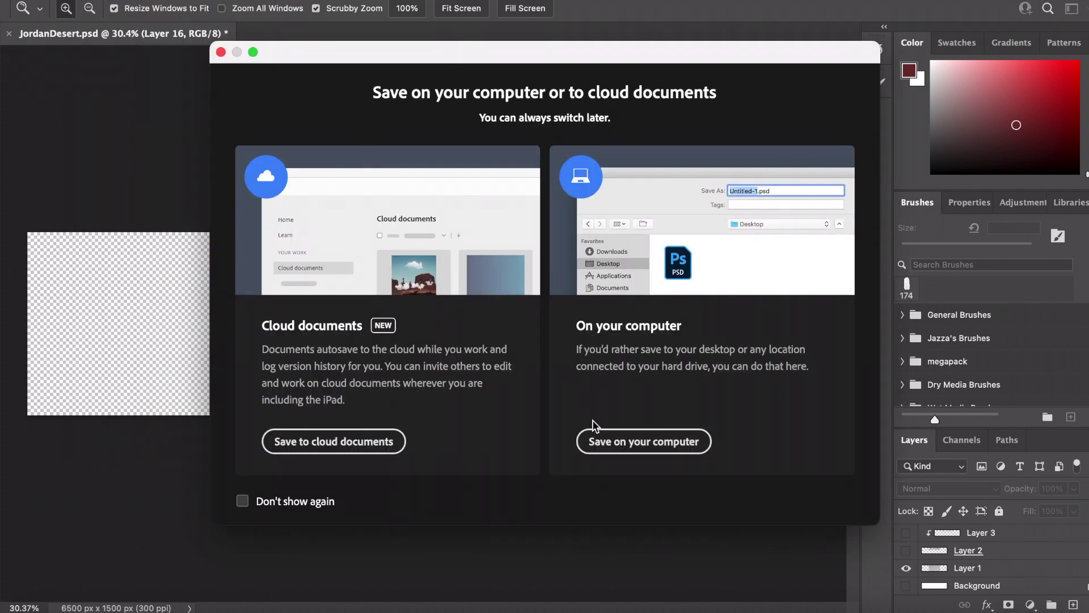
pyautogui.press('Return')
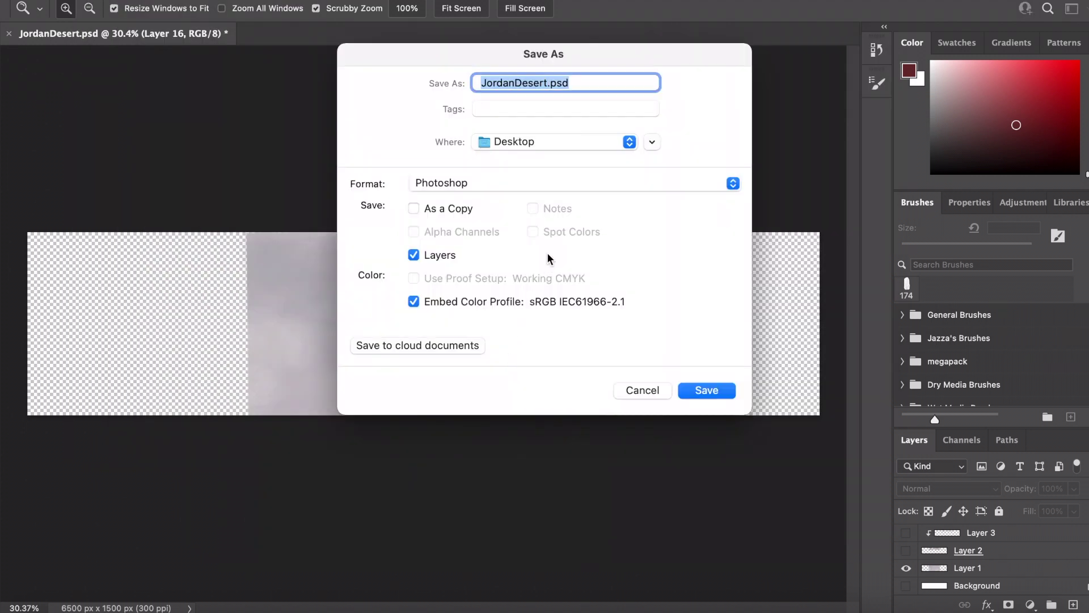
pyautogui.press('Right')
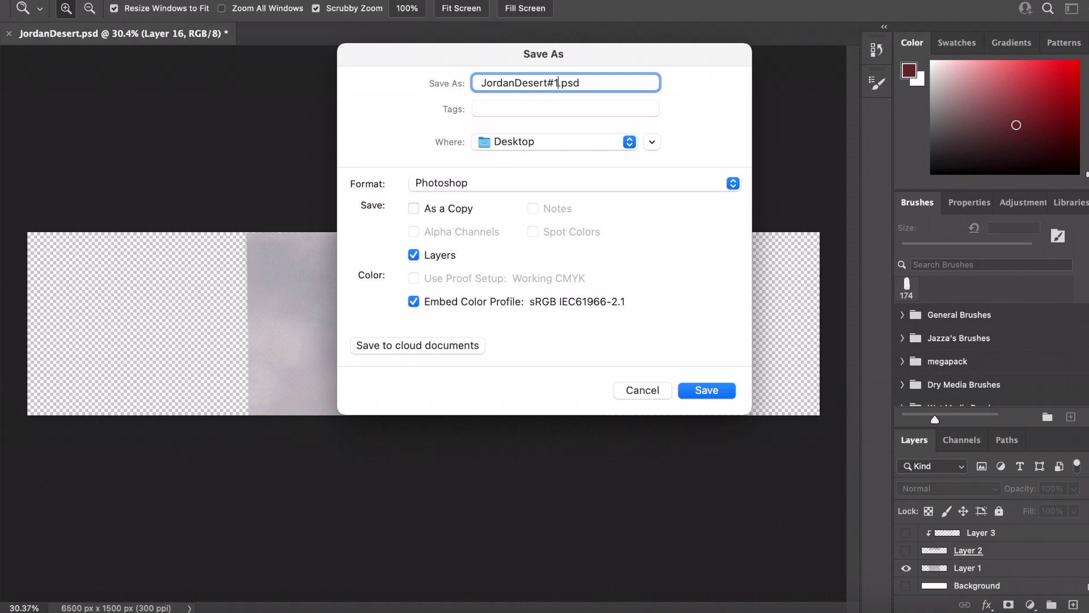
pyautogui.moveTo(558, 89); pyautogui.dragTo(391, 97)
pyautogui.click(482, 182)
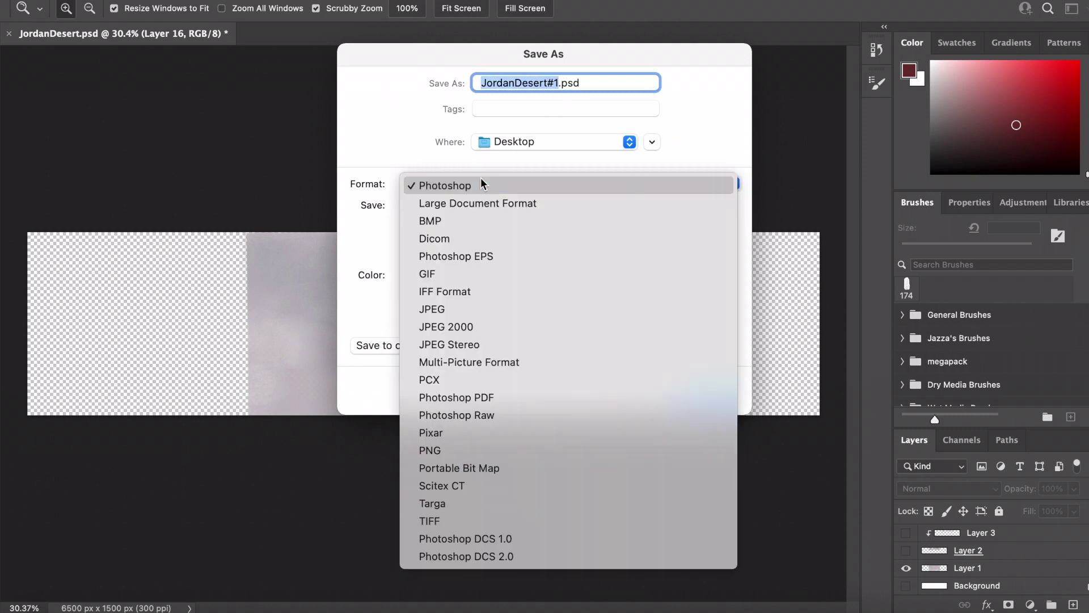
pyautogui.click(450, 448)
pyautogui.click(706, 390)
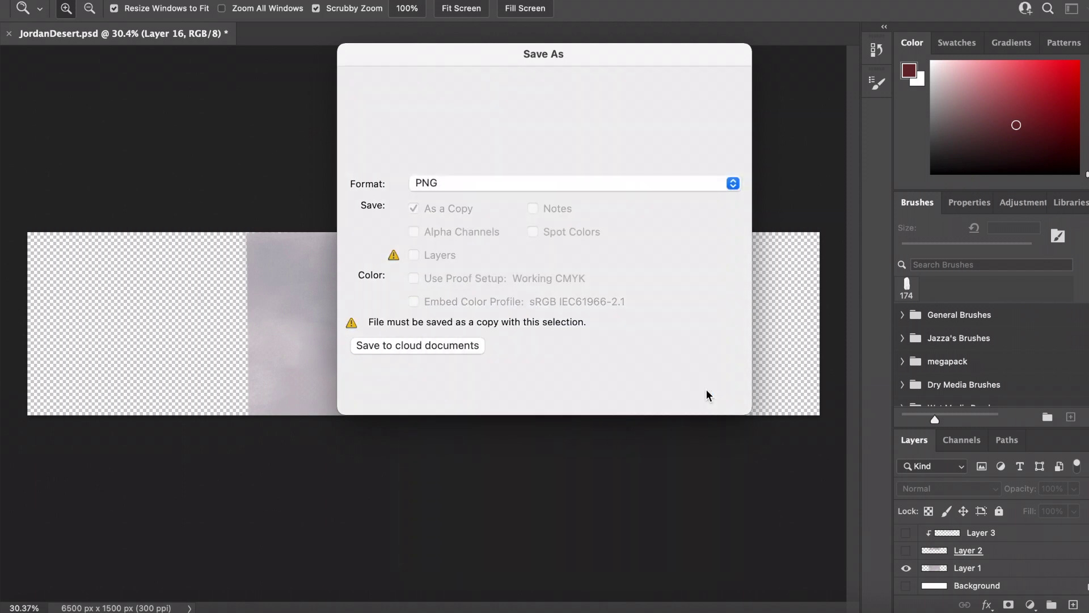
pyautogui.click(658, 259)
pyautogui.press('b')
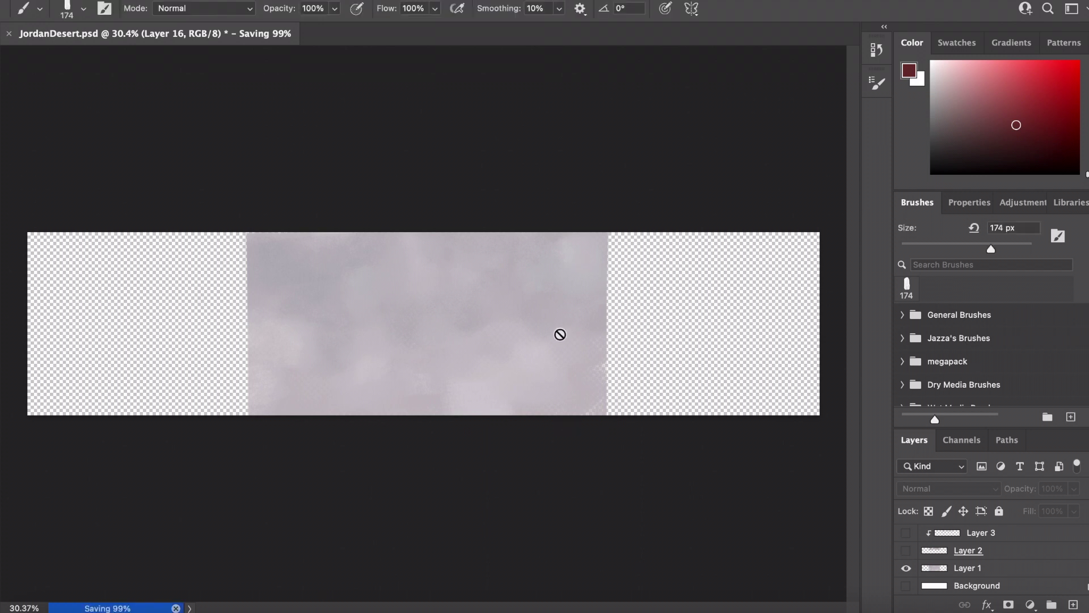
# Step: Show only Layer 2 and Layer 3, and save the isolated clouds on the computer's Desktop as a PNG named JordanDesert#2
pyautogui.click(906, 568)
pyautogui.click(906, 532)
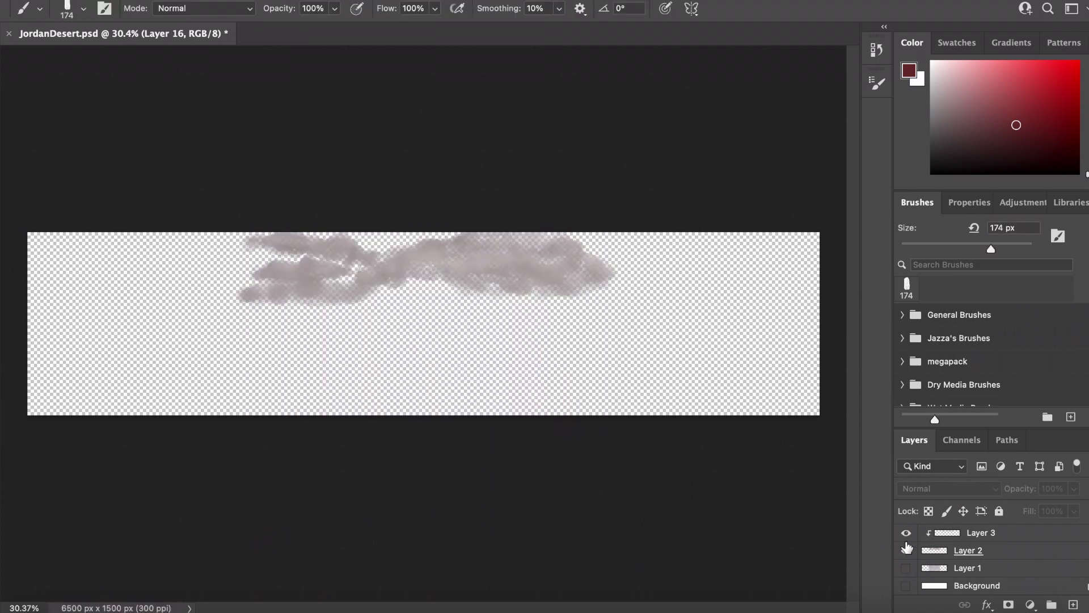
pyautogui.click(85, 1)
pyautogui.click(139, 141)
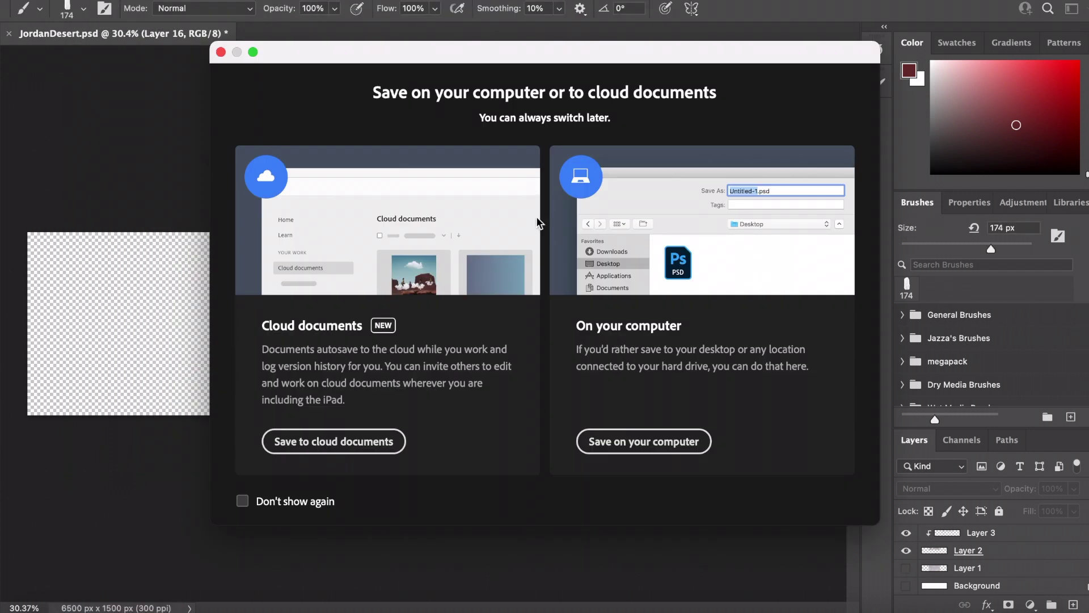
pyautogui.click(633, 442)
pyautogui.write('JordanDesert#1')
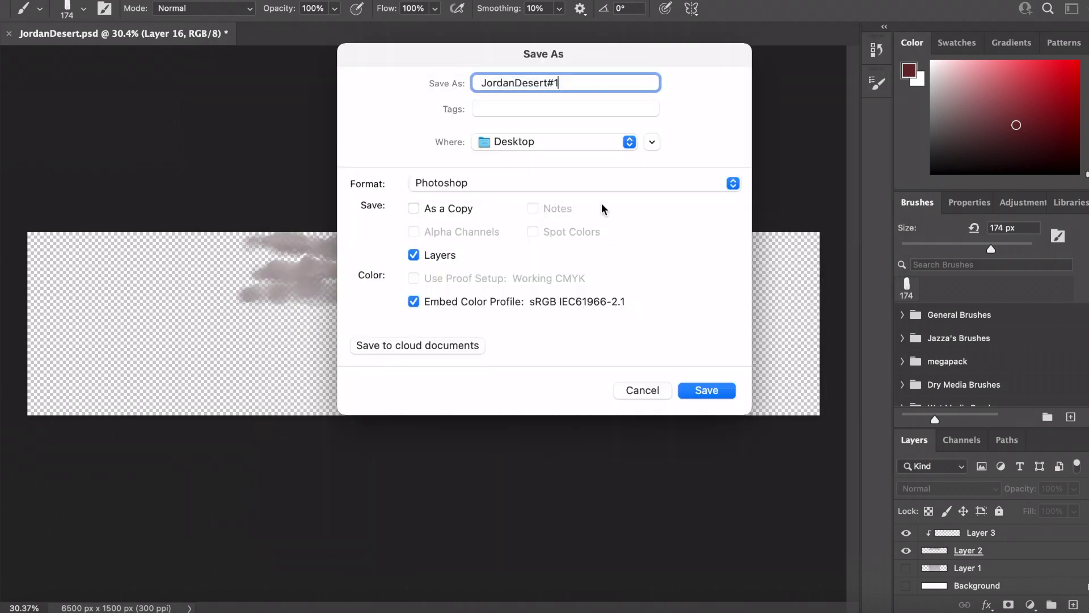
pyautogui.click(548, 183)
pyautogui.click(498, 450)
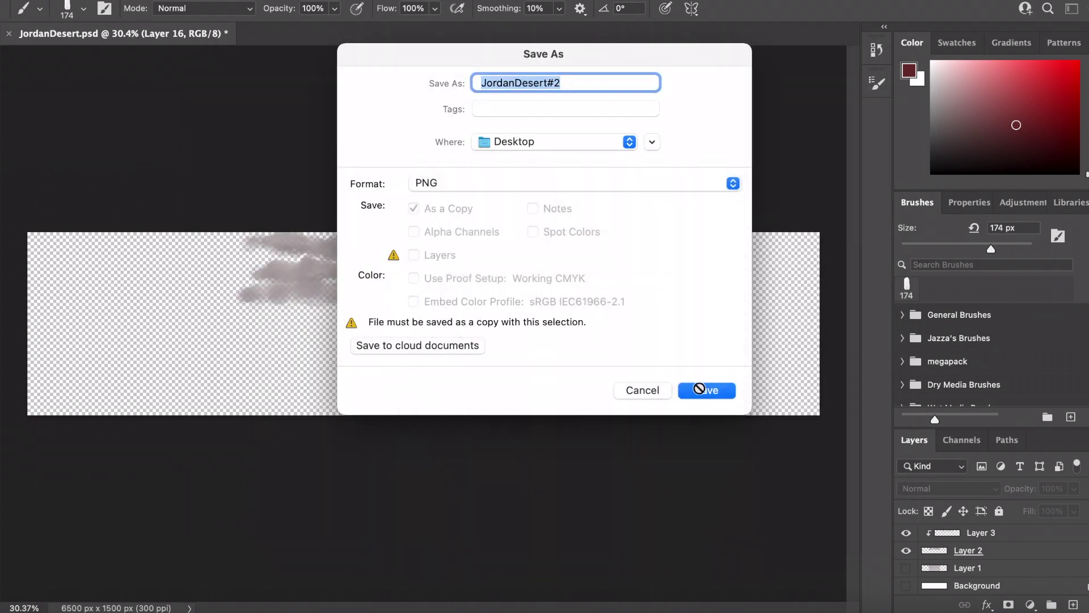
pyautogui.click(703, 388)
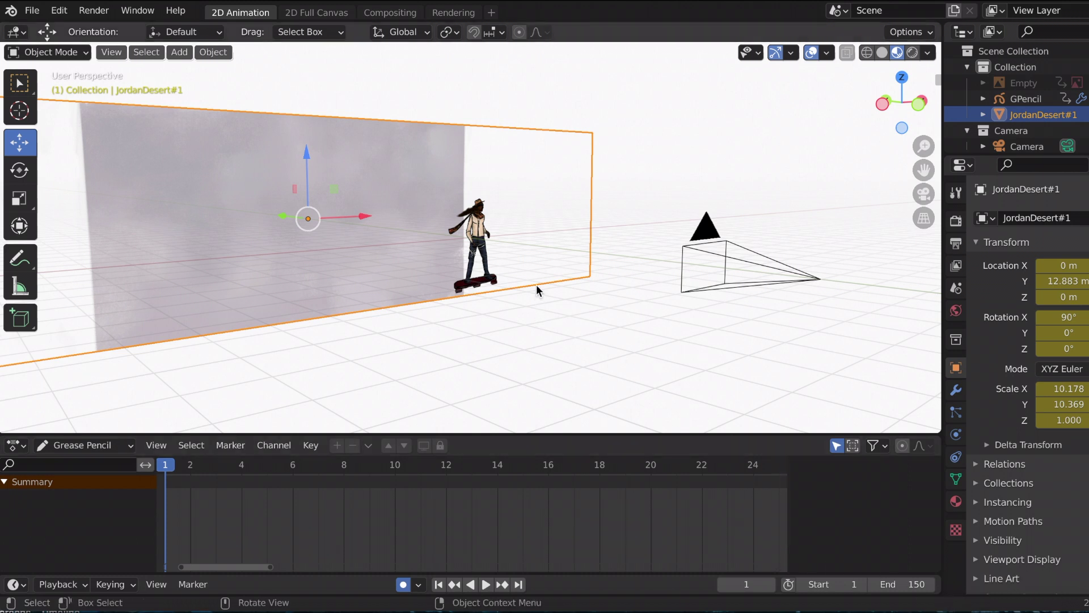
# Step: Switch to Blender and check in the add-on preferences that Import Images as Planes is enabled
pyautogui.moveTo(538, 290); pyautogui.dragTo(431, 287, button='middle')
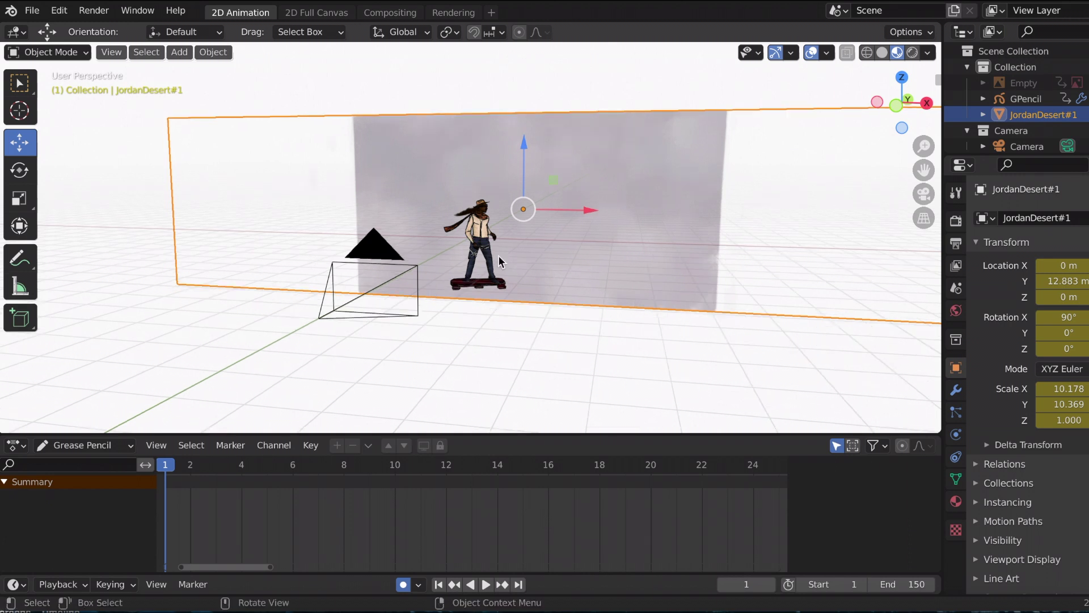
pyautogui.click(179, 52)
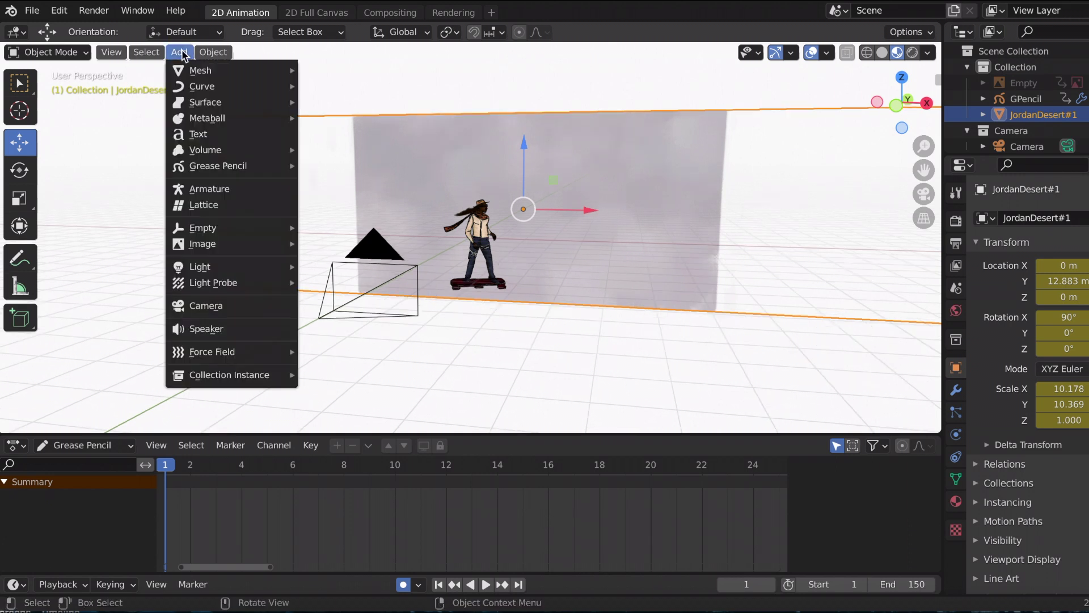
pyautogui.moveTo(221, 244)
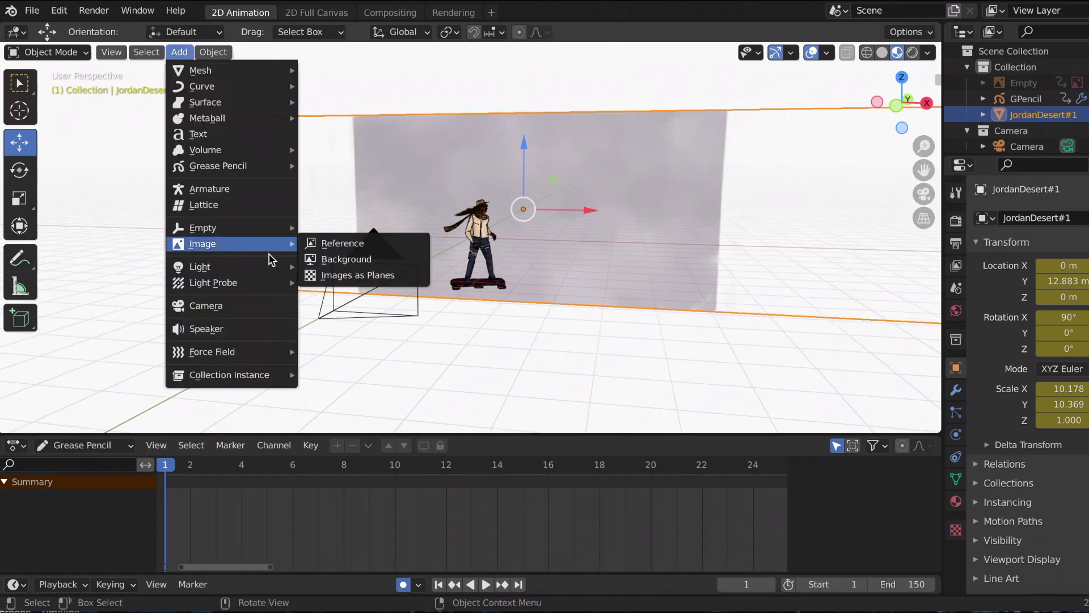
pyautogui.click(59, 10)
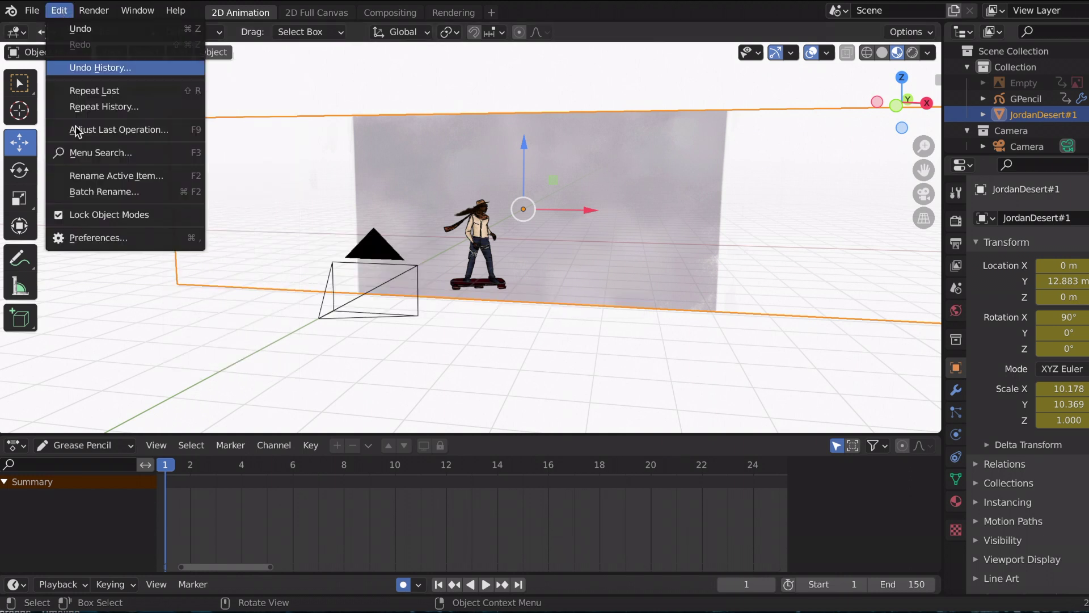
pyautogui.click(92, 239)
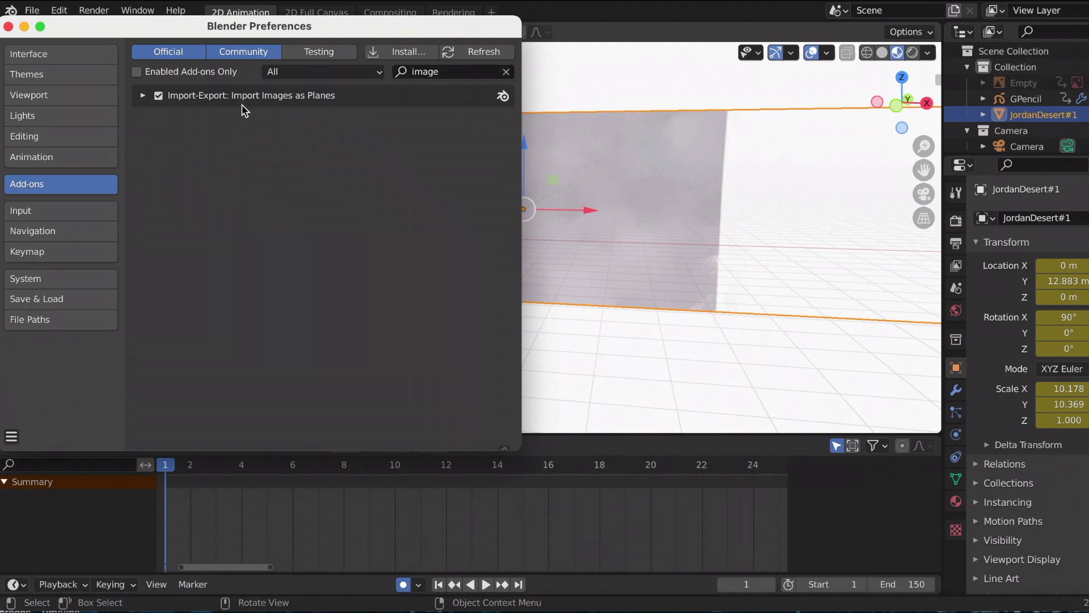
pyautogui.click(8, 26)
# Step: Import JordanDesert#2.png from the Desktop as an image plane
pyautogui.click(180, 52)
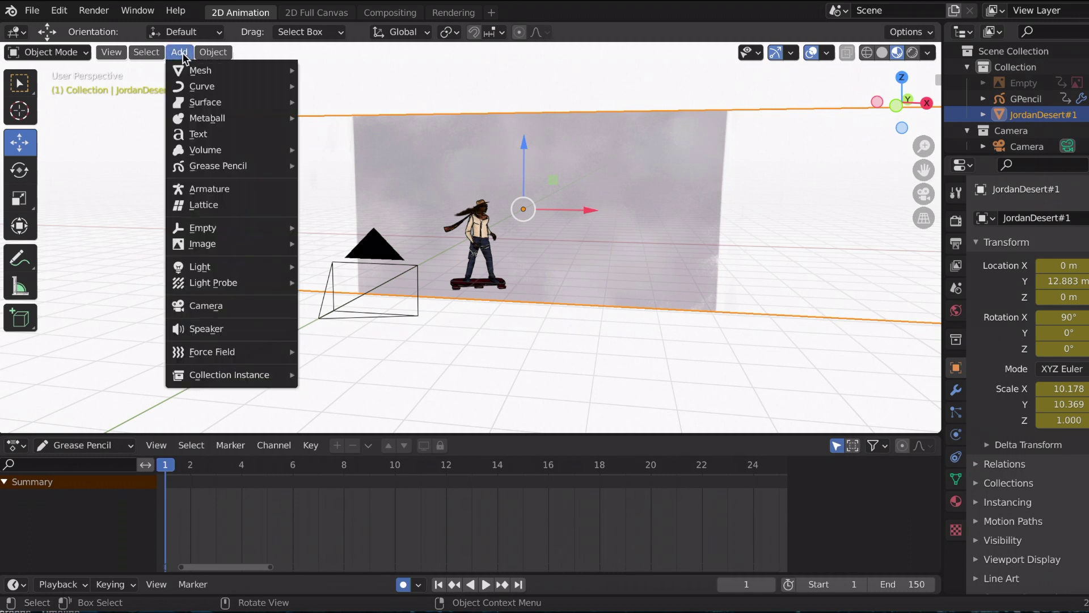
pyautogui.moveTo(209, 243)
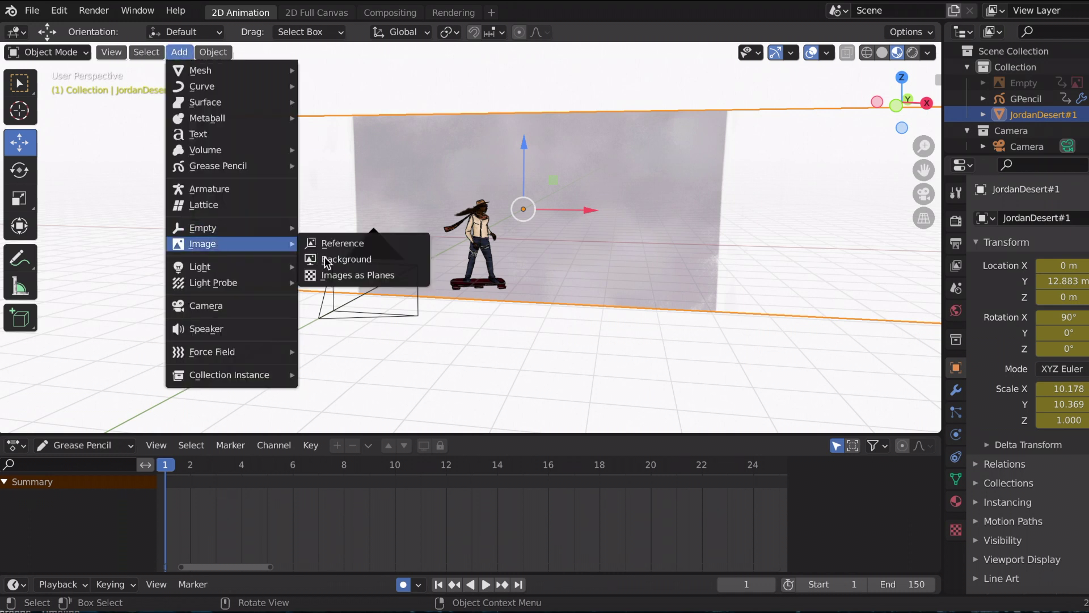
pyautogui.click(342, 277)
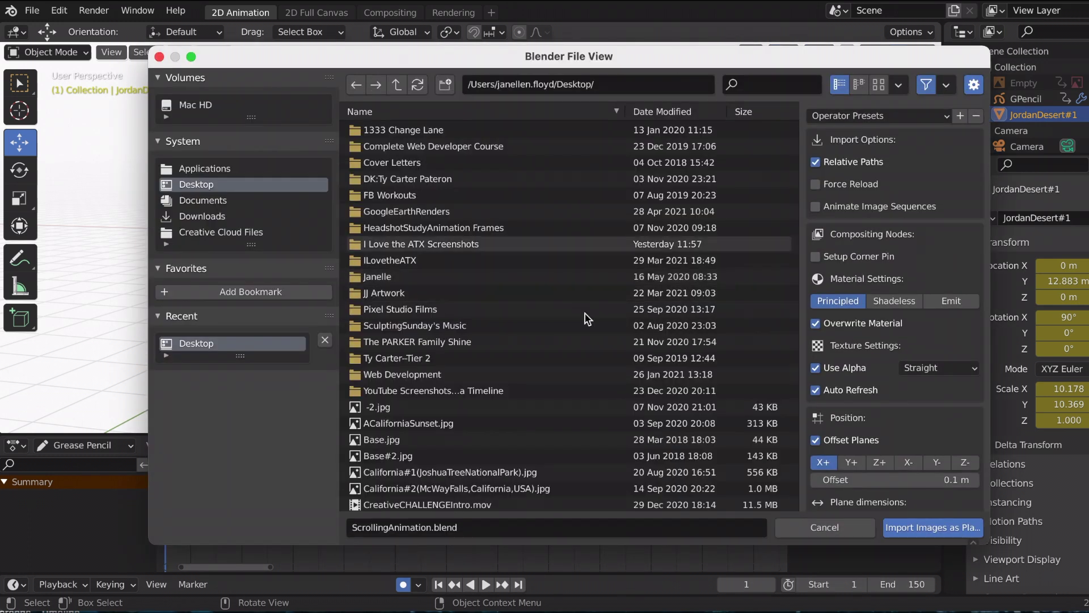
pyautogui.scroll(-8, 508, 325)
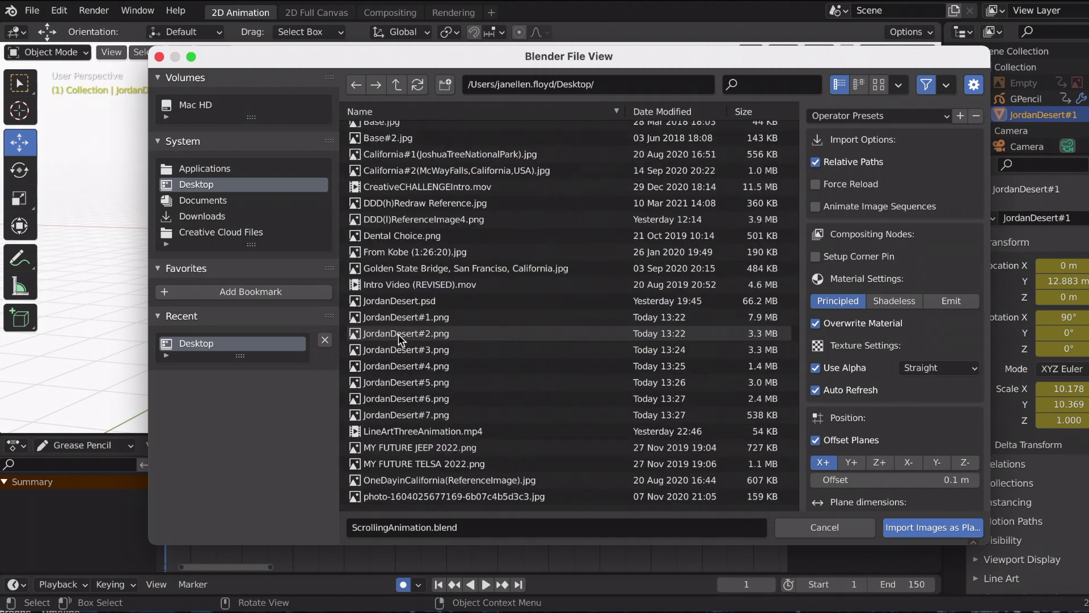
pyautogui.click(398, 333)
pyautogui.doubleClick(397, 333)
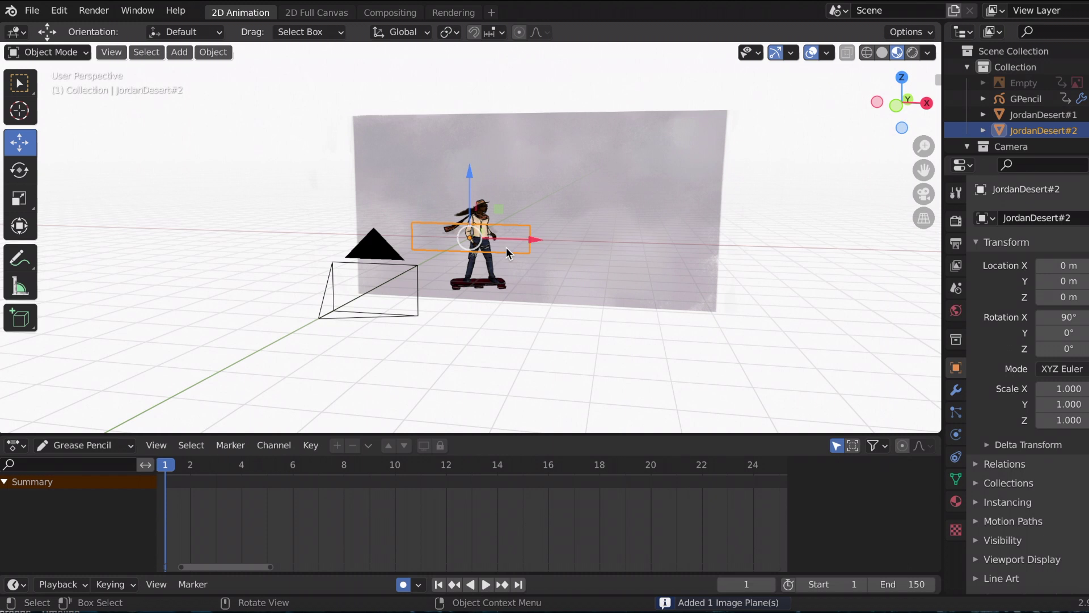
# Step: Scale the JordanDesert#2 cloud plane uniformly to about 4.45 and raise it to about 0.28 m on Z
pyautogui.press('s')
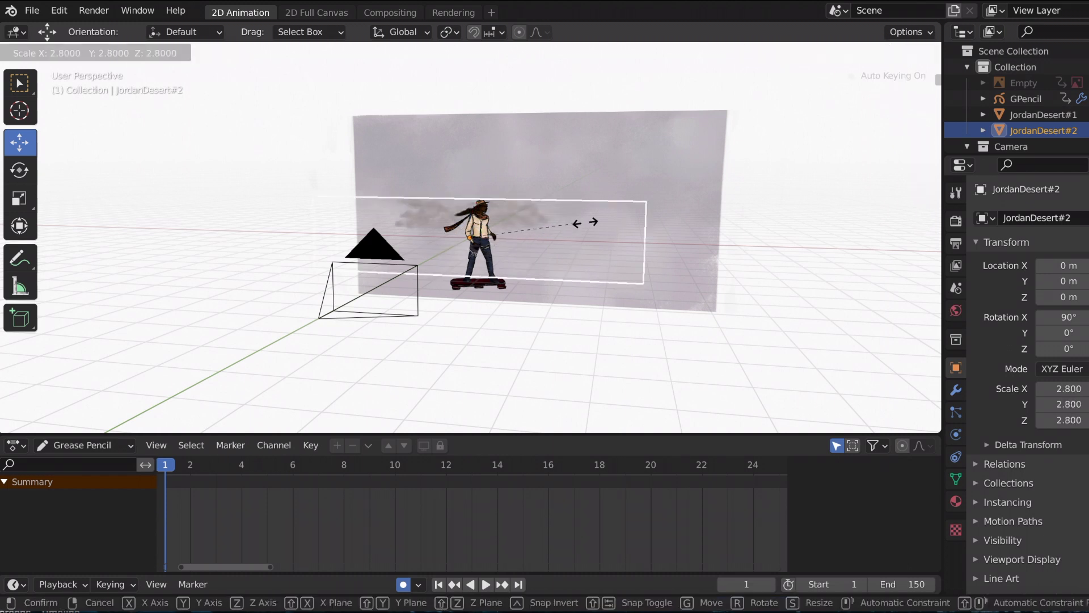
pyautogui.click(637, 219)
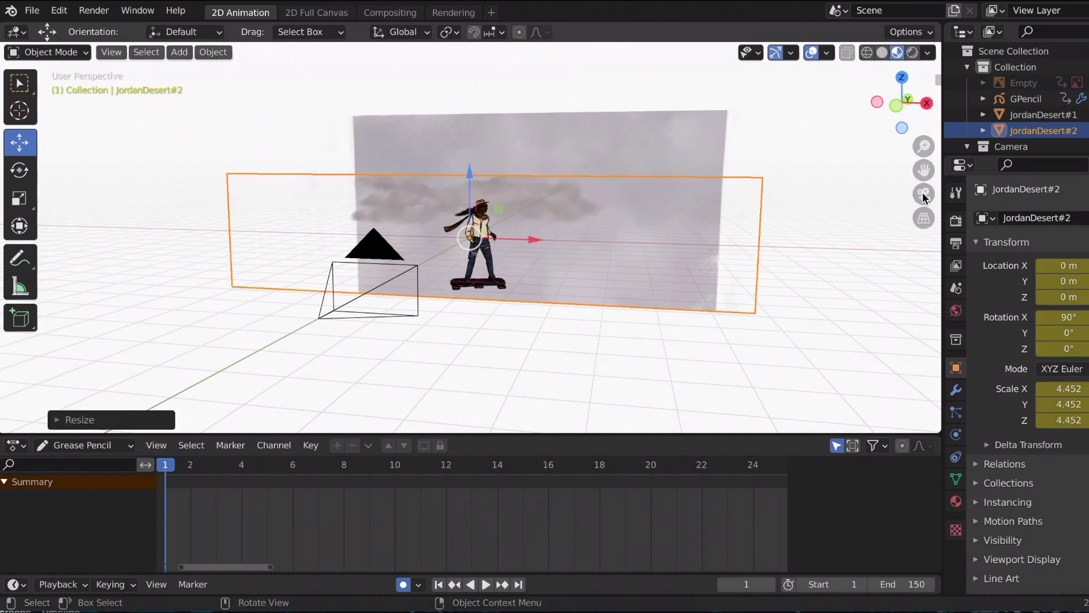
pyautogui.click(924, 196)
pyautogui.moveTo(451, 183); pyautogui.dragTo(452, 156)
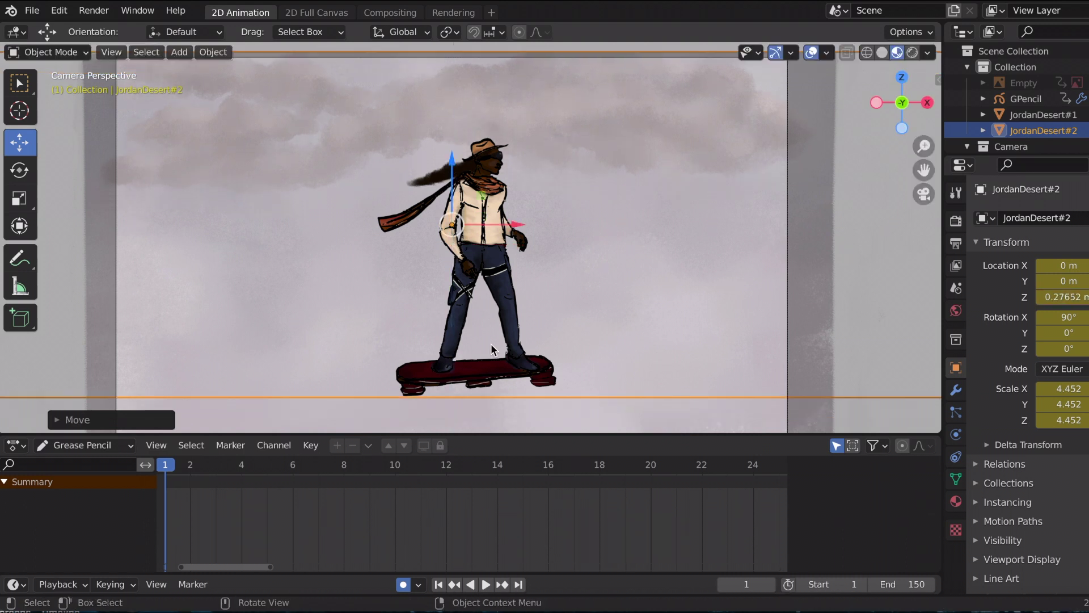
# Step: Move the JordanDesert#2 plane back along Y toward the sky, to about 8.41 m
pyautogui.moveTo(923, 195); pyautogui.dragTo(564, 250, button='middle')
pyautogui.press('g')
pyautogui.press('y')
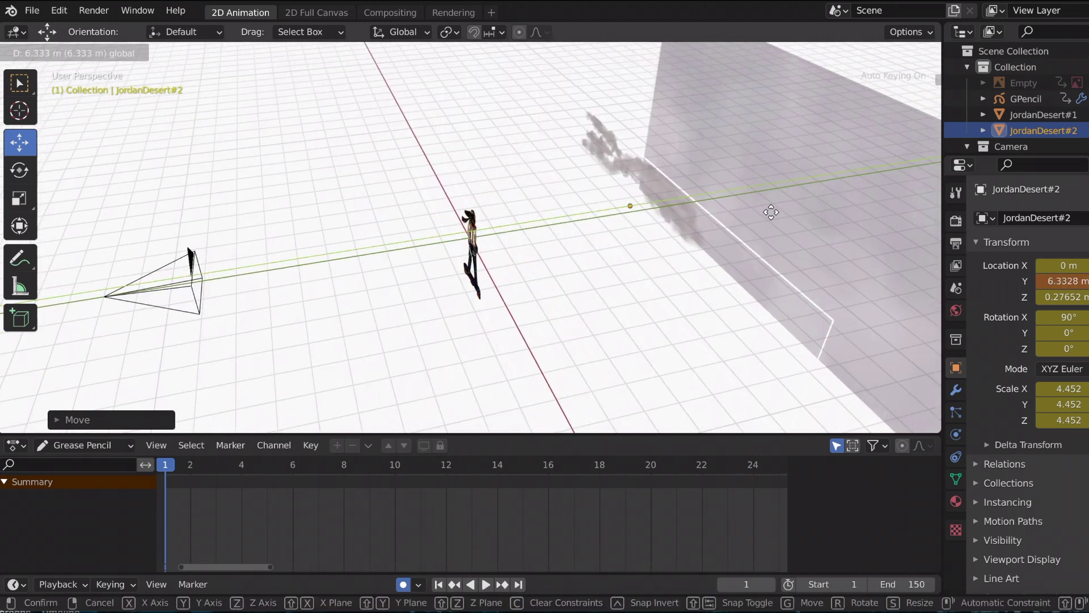
pyautogui.click(800, 211)
pyautogui.click(923, 195)
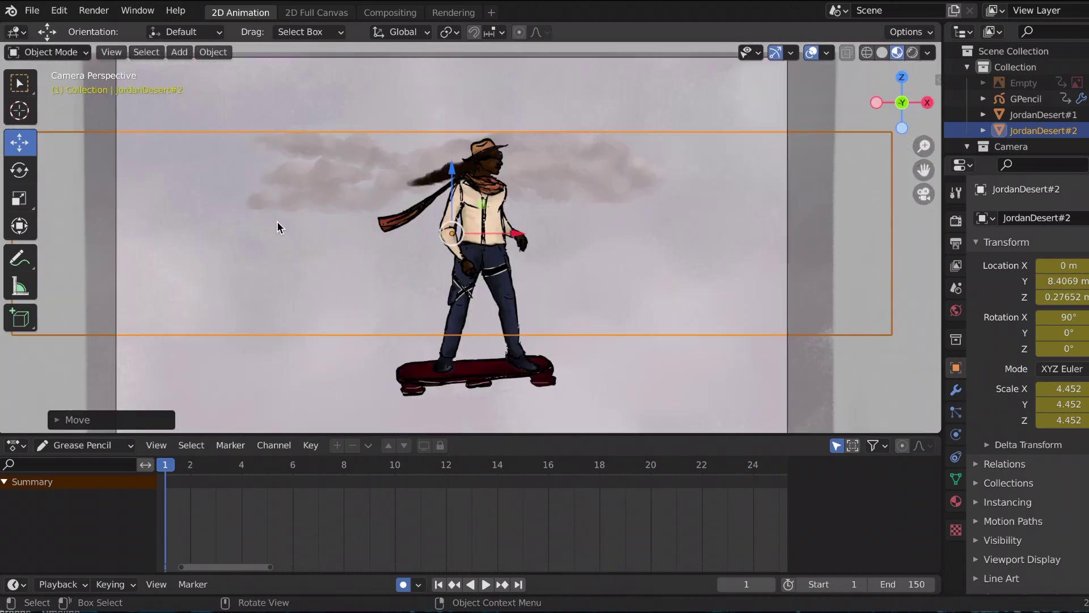
# Step: Enlarge the cloud plane to about 7.45 in X and Y scale and raise it to about 0.52 m on Z
pyautogui.click(20, 200)
pyautogui.moveTo(513, 211); pyautogui.dragTo(555, 197)
pyautogui.click(20, 143)
pyautogui.moveTo(450, 169); pyautogui.dragTo(449, 158)
# Step: Move the cloud plane closer to the sky plane, to about 10.28 m on Y
pyautogui.click(923, 195)
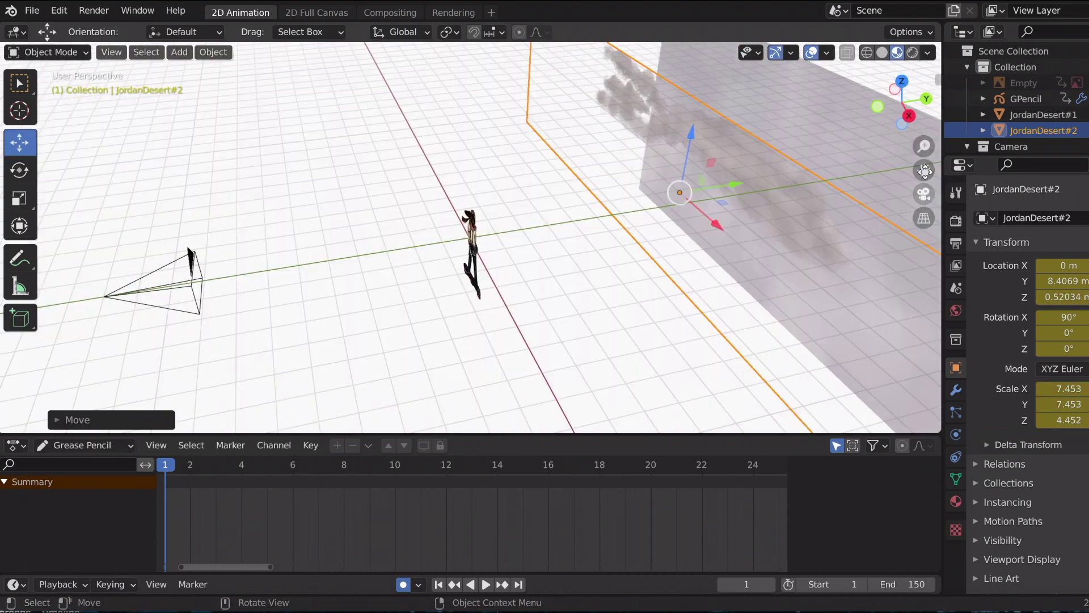
pyautogui.moveTo(925, 171); pyautogui.dragTo(658, 210)
pyautogui.moveTo(489, 220); pyautogui.dragTo(823, 207)
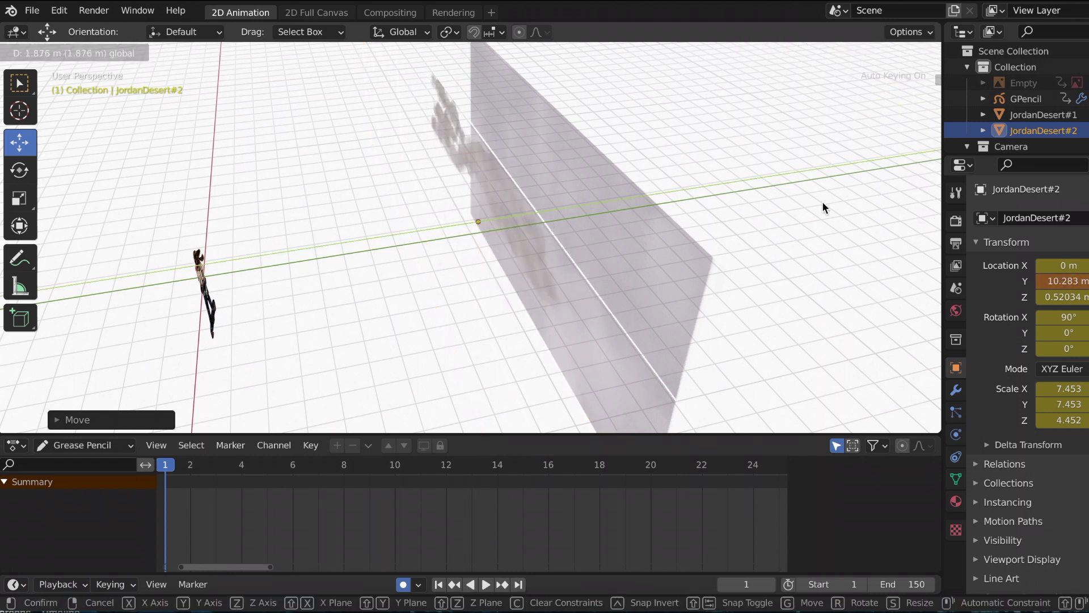
pyautogui.click(825, 207)
# Step: Scale the cloud plane to about 7.77 in X and Y so the clouds span the camera frame
pyautogui.click(923, 195)
pyautogui.hotkey('shift', 'space')
pyautogui.press('s')
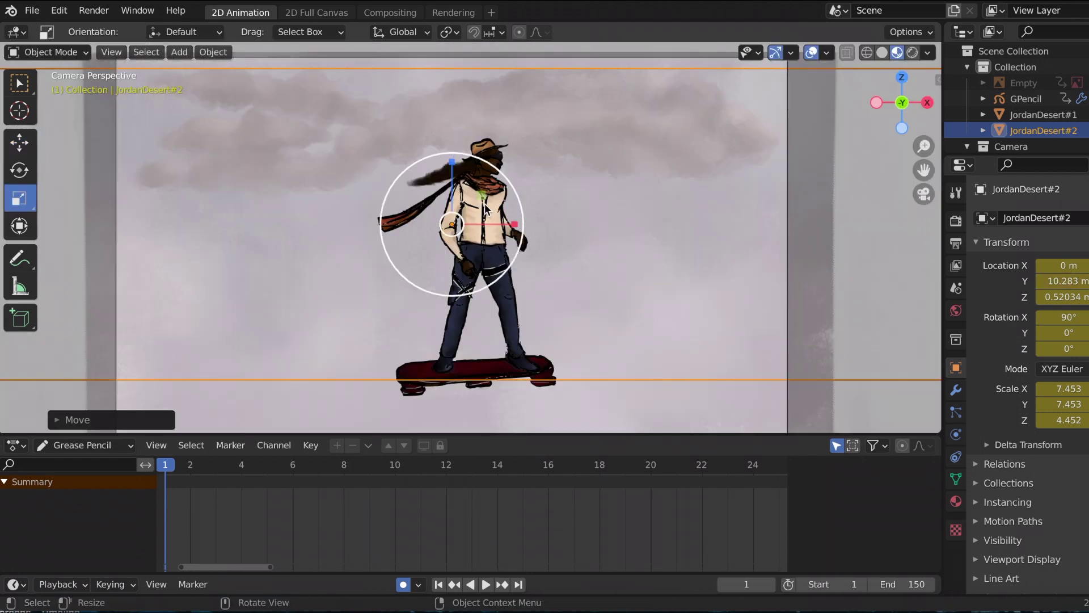
pyautogui.moveTo(485, 210); pyautogui.dragTo(491, 207)
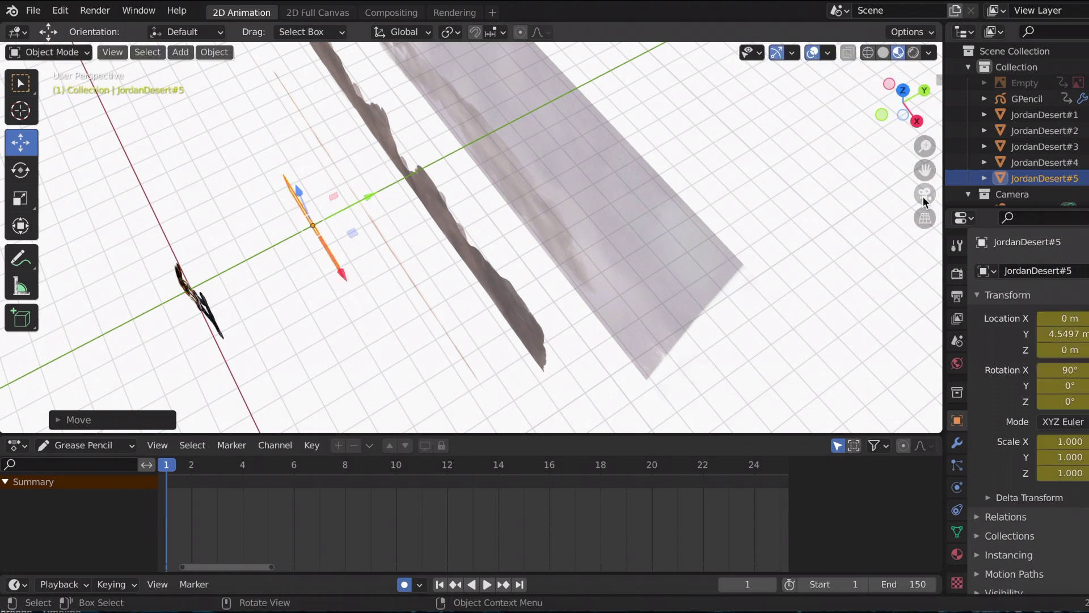
pyautogui.click(925, 194)
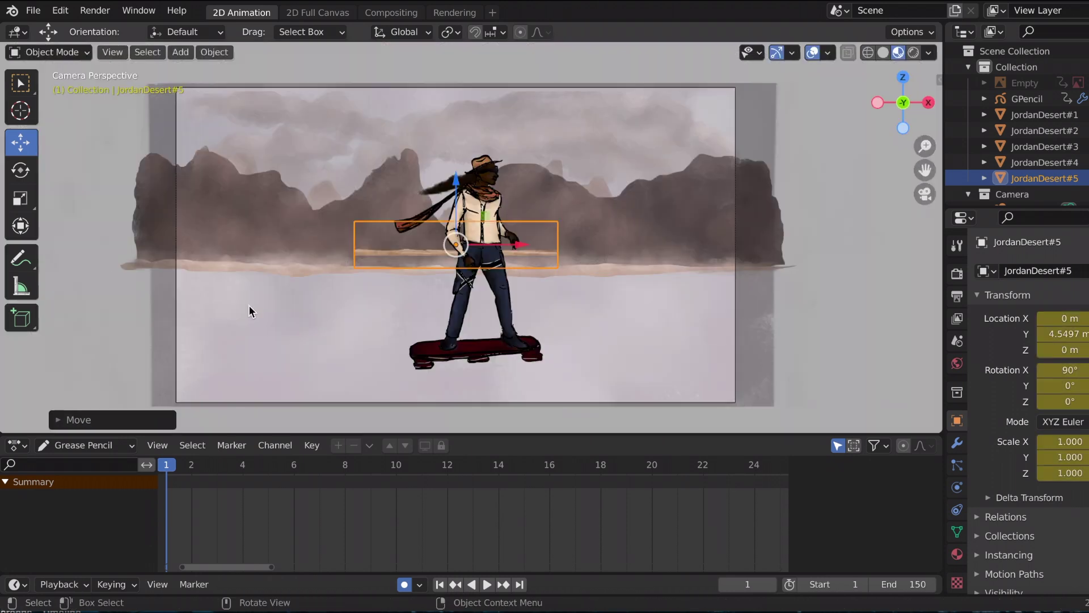
# Step: Scale the JordanDesert#5 ground plane to about 5.37 in X and Y and raise it to about 0.07 m on Z
pyautogui.click(20, 202)
pyautogui.moveTo(485, 212); pyautogui.dragTo(523, 202)
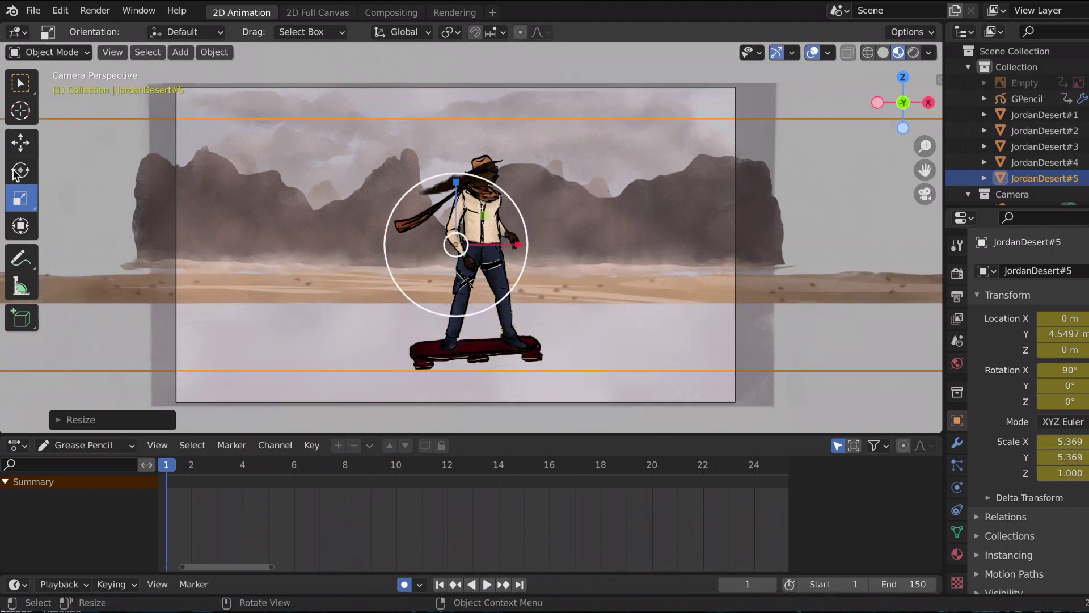
pyautogui.moveTo(451, 177); pyautogui.dragTo(452, 173)
pyautogui.click(922, 195)
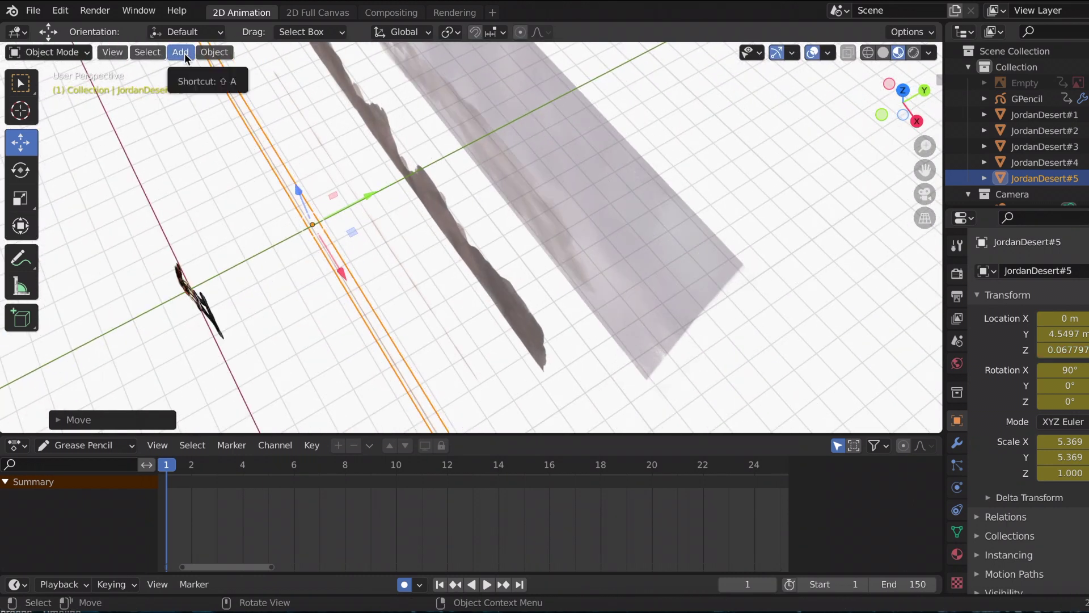
# Step: Import JordanDesert#6.png as an image plane and move it along Y to about 3.28 m, in front of the JordanDesert#5 plane
pyautogui.click(185, 53)
pyautogui.moveTo(213, 248)
pyautogui.click(340, 278)
pyautogui.scroll(-5, 510, 340)
pyautogui.click(482, 382)
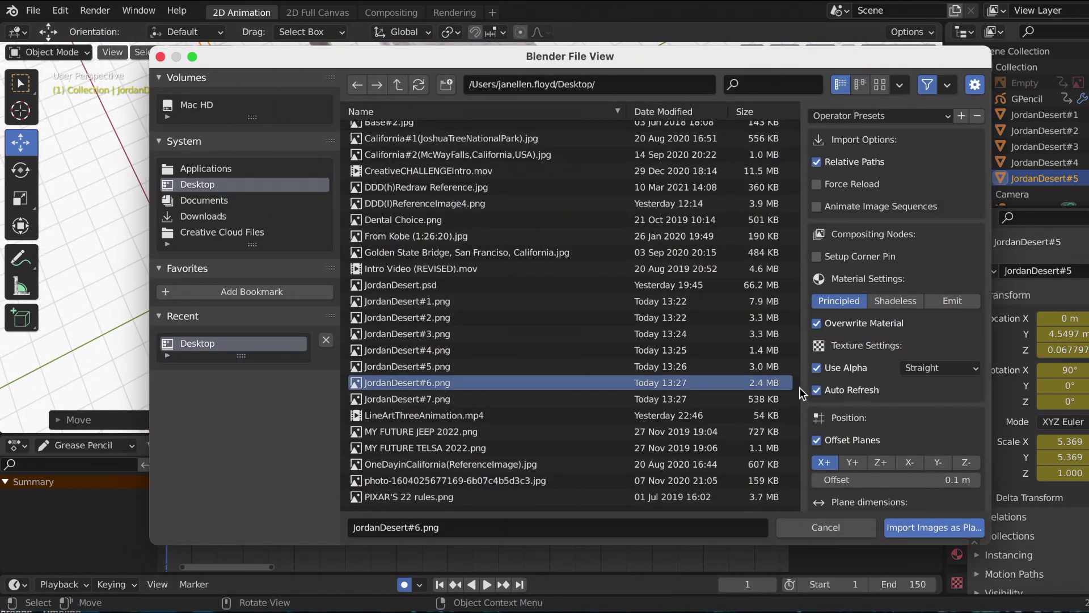
pyautogui.click(933, 526)
pyautogui.moveTo(250, 258); pyautogui.dragTo(363, 235)
pyautogui.click(351, 289)
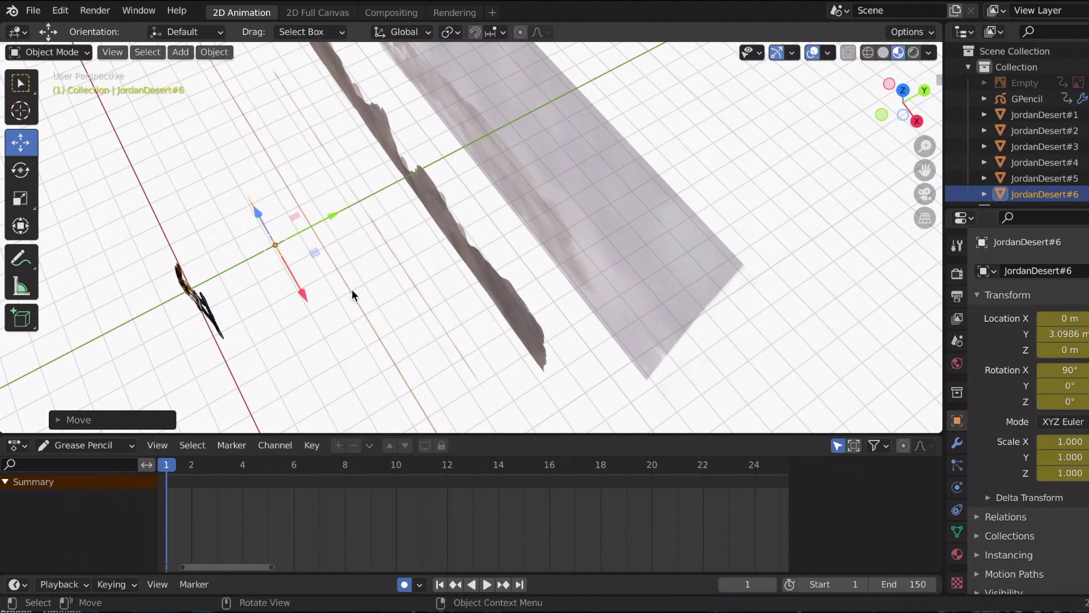
# Step: Scale the JordanDesert#6 plane to about 5.13 in X and Y in the camera view
pyautogui.click(925, 195)
pyautogui.moveTo(484, 216); pyautogui.dragTo(768, 190)
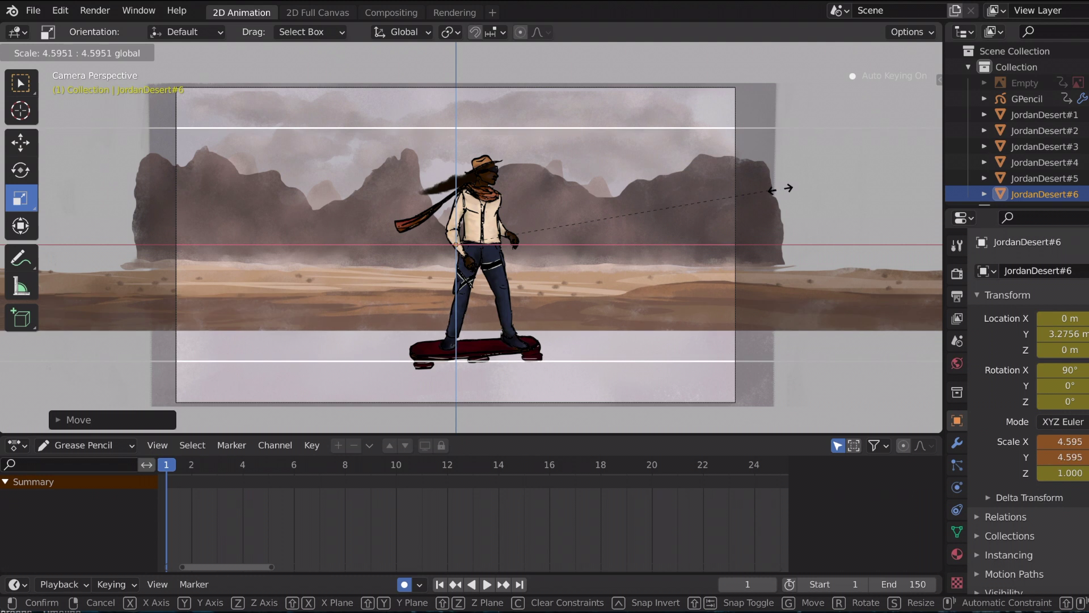
pyautogui.click(811, 182)
# Step: Reposition the JordanDesert#5 ground plane to about 0.24 m on X, 4.68 m on Y and 0.017 m on Z
pyautogui.click(21, 142)
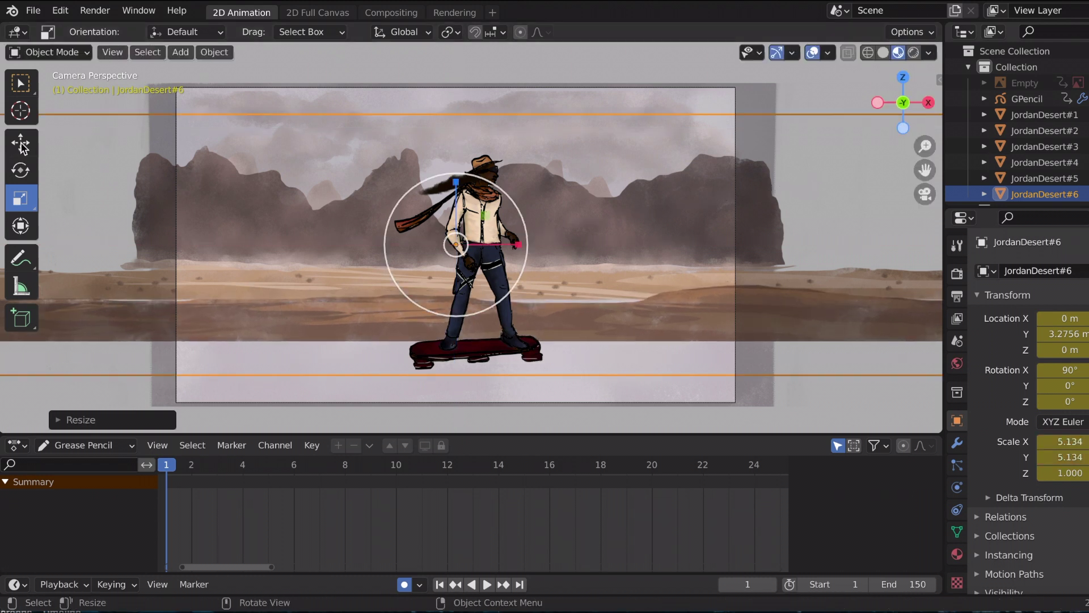
pyautogui.moveTo(456, 204); pyautogui.dragTo(430, 203)
pyautogui.click(604, 270)
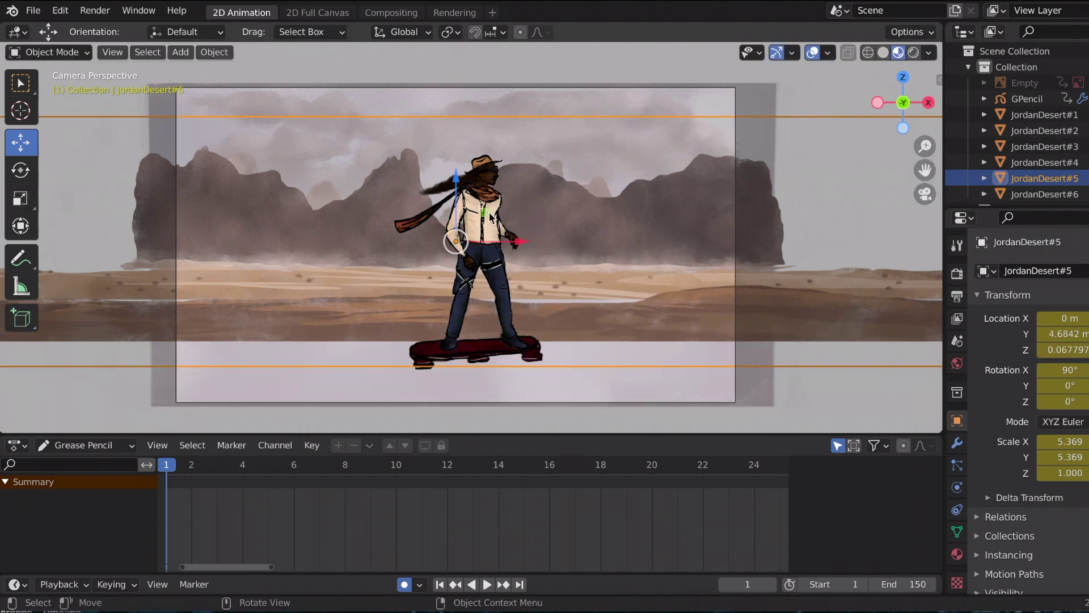
pyautogui.moveTo(494, 217)
pyautogui.mouseDown()
pyautogui.moveTo(522, 209)
pyautogui.moveTo(512, 222)
pyautogui.mouseUp()
pyautogui.click(513, 222)
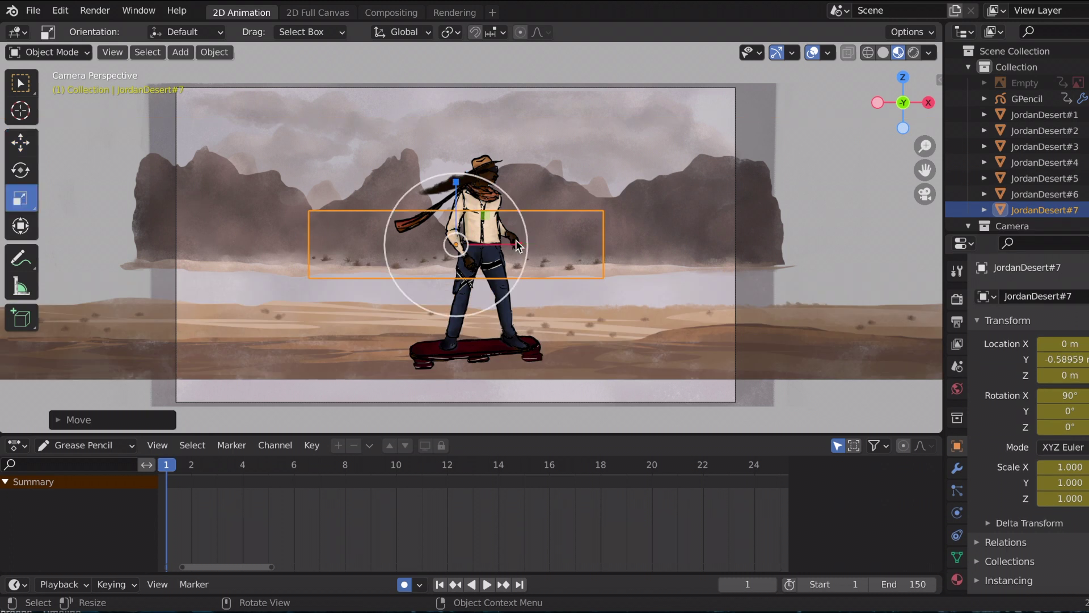
# Step: Scale the JordanDesert#7 plants plane to about 4.17 in X and Y and lower it to about -0.84 m on Z
pyautogui.press('s')
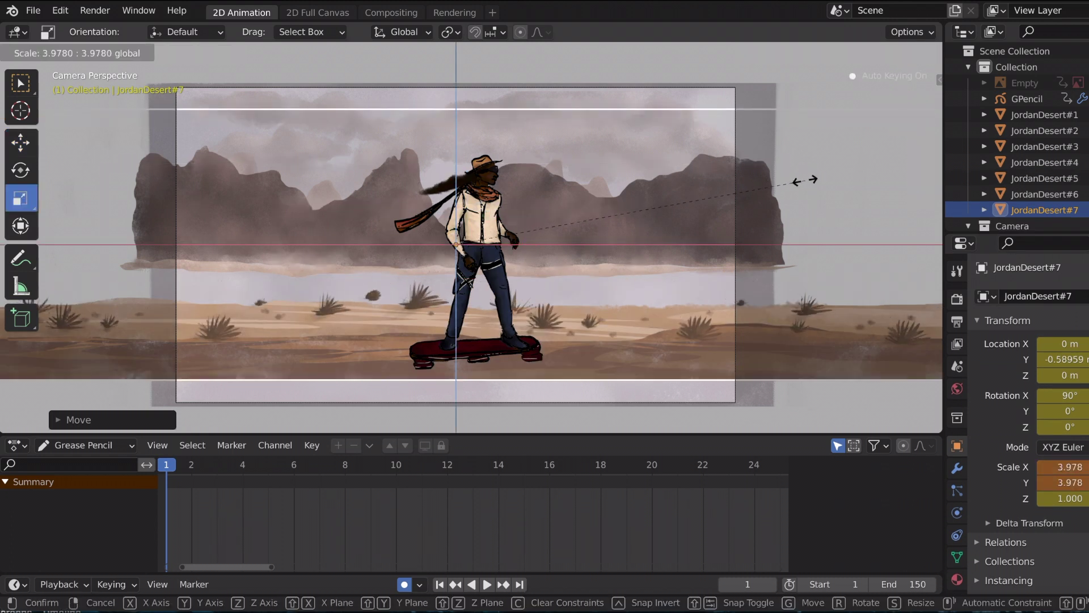
pyautogui.click(816, 185)
pyautogui.press('g')
pyautogui.moveTo(448, 193); pyautogui.dragTo(444, 253)
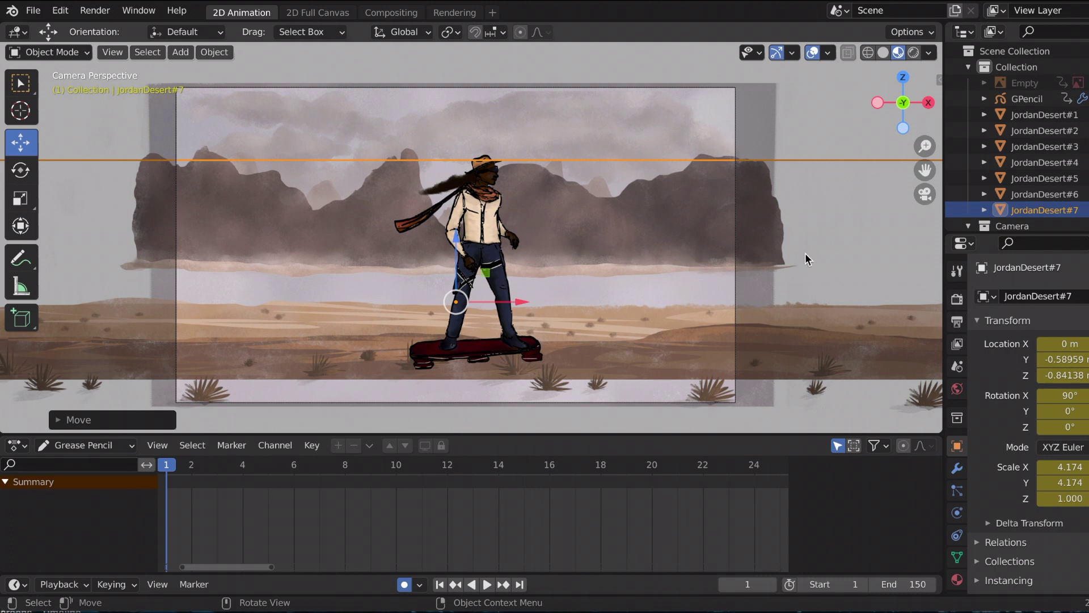
# Step: Scale the JordanDesert#3 mountains plane up to about 12.11 in X and Y
pyautogui.click(1029, 149)
pyautogui.hotkey('shift', 'space')
pyautogui.press('s')
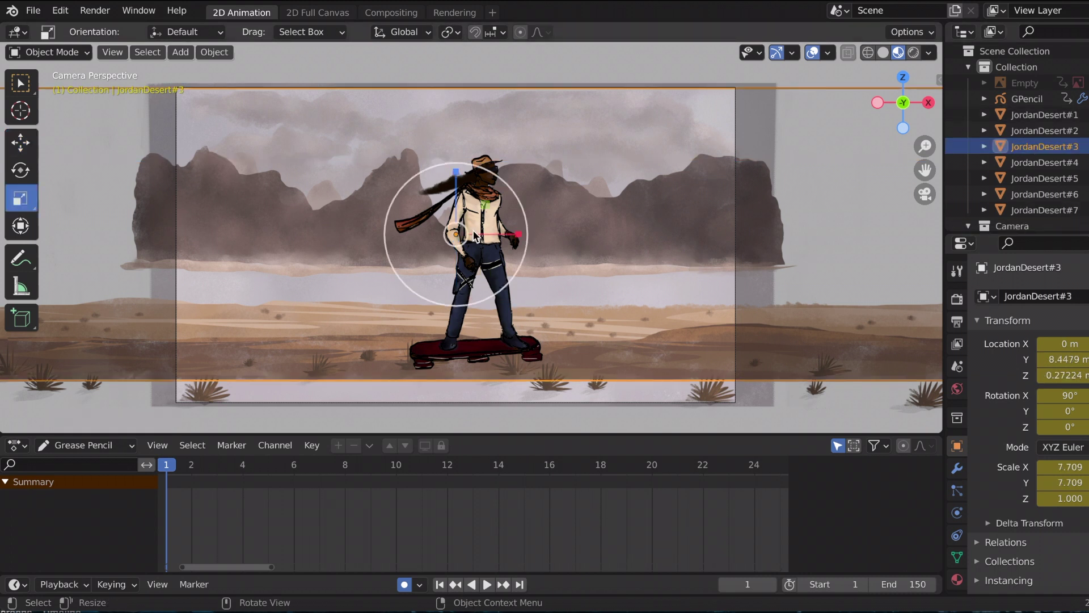
pyautogui.press('s')
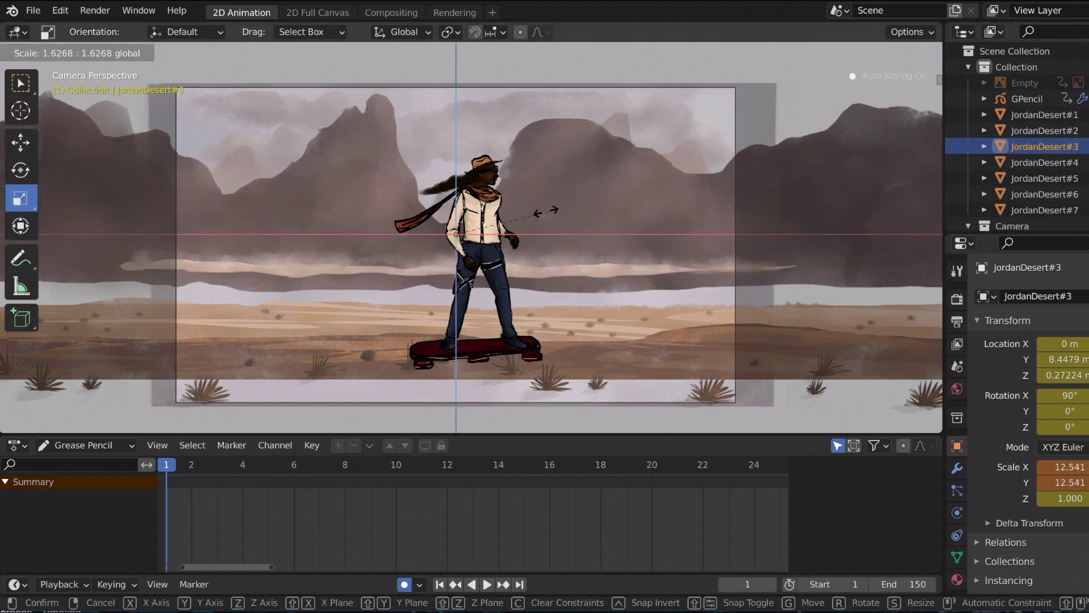
pyautogui.click(588, 227)
pyautogui.moveTo(485, 205); pyautogui.dragTo(573, 207)
# Step: Raise the JordanDesert#4 plane to about 0.91 m on Z, so it meets the base of the mountains
pyautogui.click(1046, 162)
pyautogui.hotkey('shift', 'space')
pyautogui.press('g')
pyautogui.hotkey('shift', 'space')
pyautogui.press('g')
pyautogui.moveTo(458, 185); pyautogui.dragTo(460, 146)
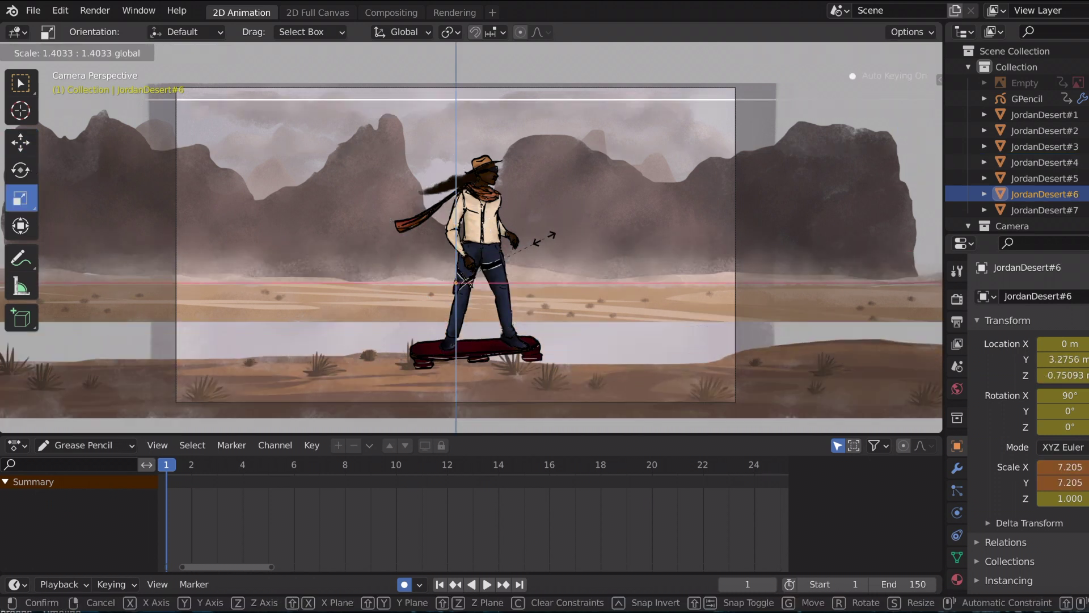
# Step: Scale the JordanDesert#6 ground plane to about 9.77 in X and Y and raise it to about 0.42 m on Z
pyautogui.click(26, 149)
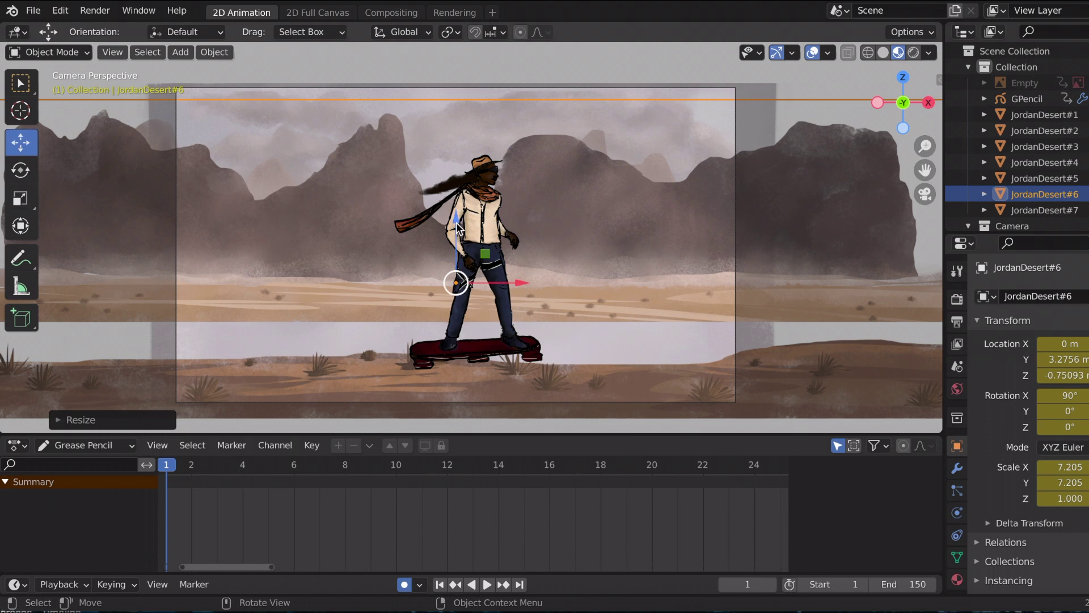
pyautogui.moveTo(457, 227); pyautogui.dragTo(494, 208)
pyautogui.click(25, 144)
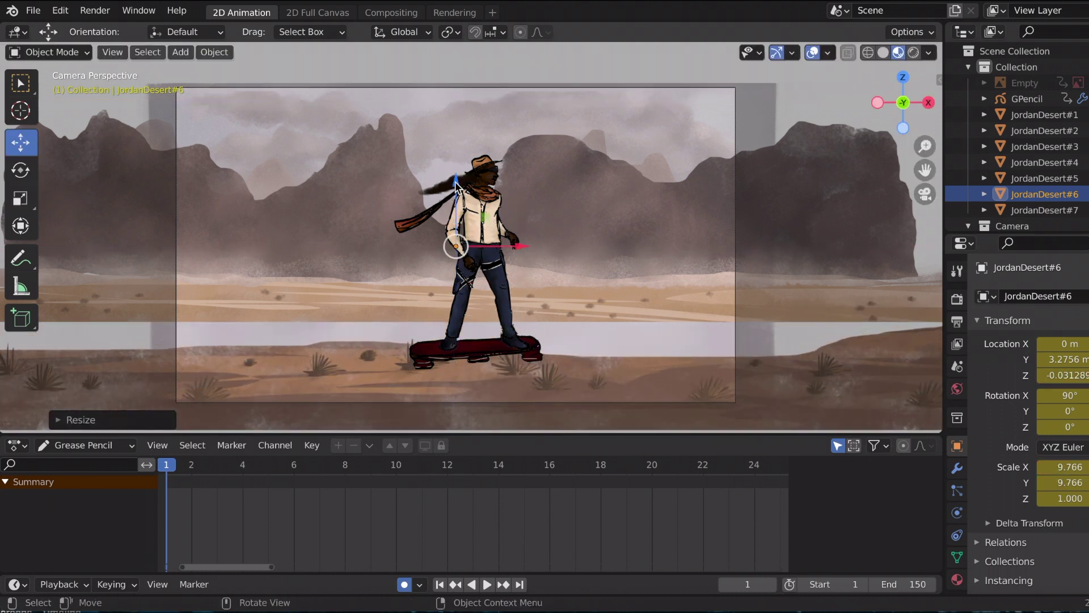
pyautogui.moveTo(454, 156)
pyautogui.mouseDown()
pyautogui.moveTo(448, 134)
pyautogui.moveTo(450, 145)
pyautogui.mouseUp()
# Step: Raise the JordanDesert#7 plants plane to about -0.58 m on Z and scale it to about 4.66 in X and Y
pyautogui.click(1054, 211)
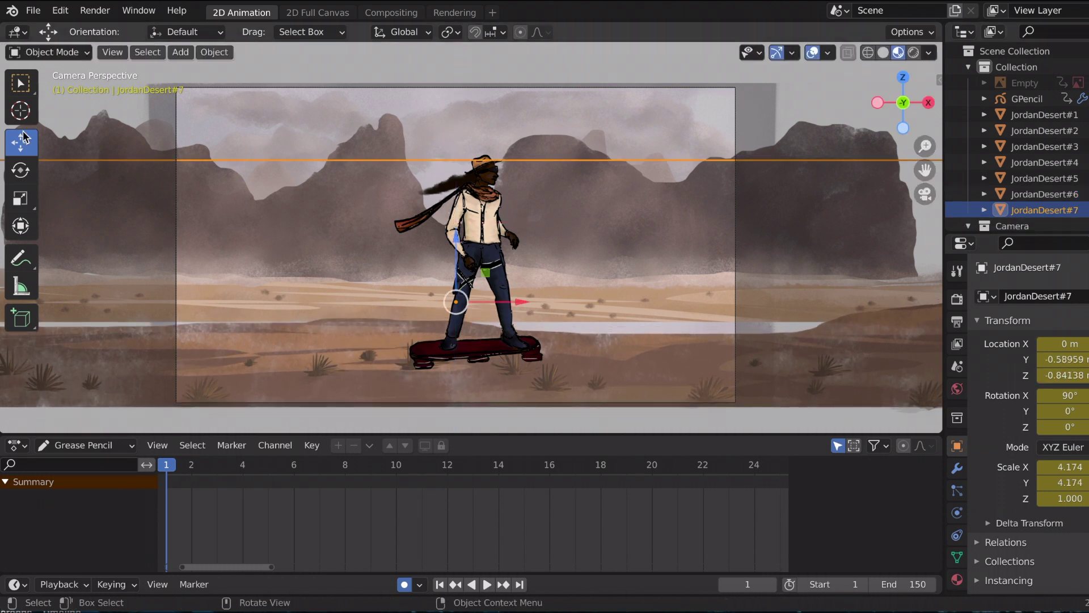
pyautogui.moveTo(456, 231); pyautogui.dragTo(456, 214)
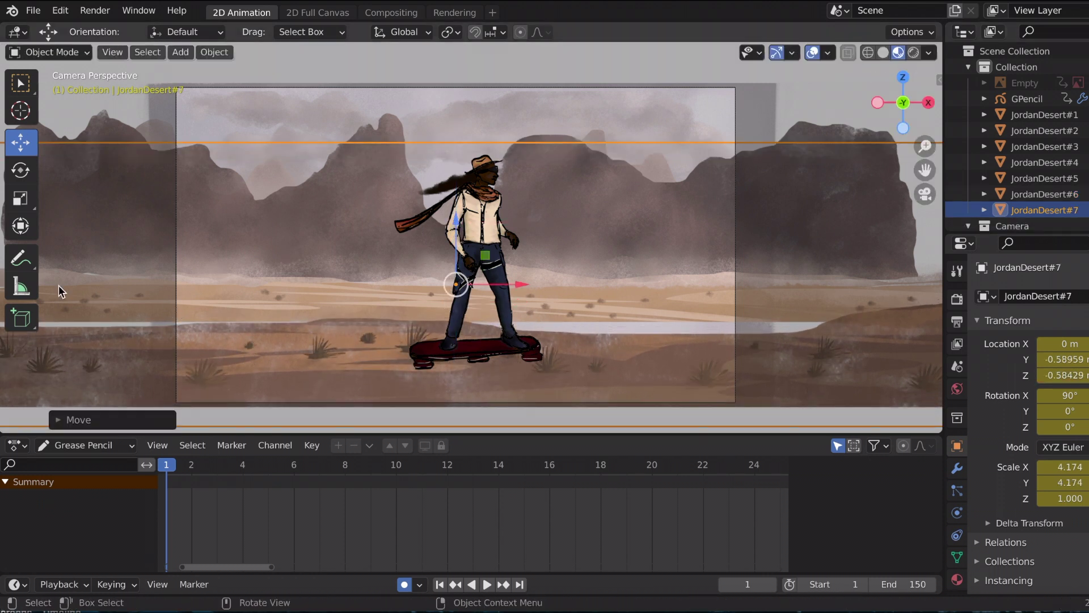
pyautogui.press('s')
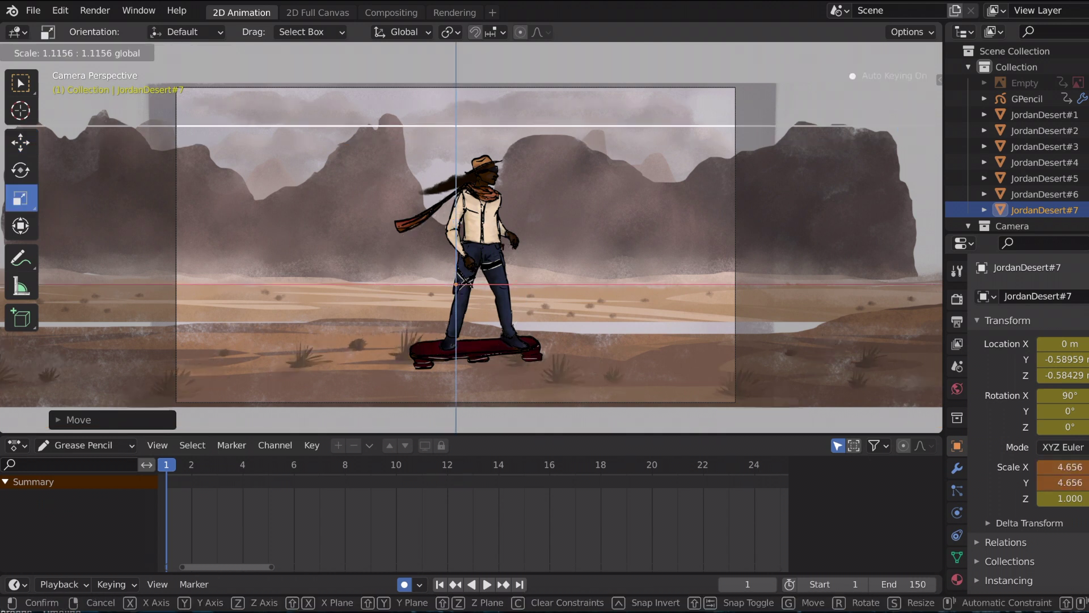
pyautogui.click(654, 311)
pyautogui.click(650, 310)
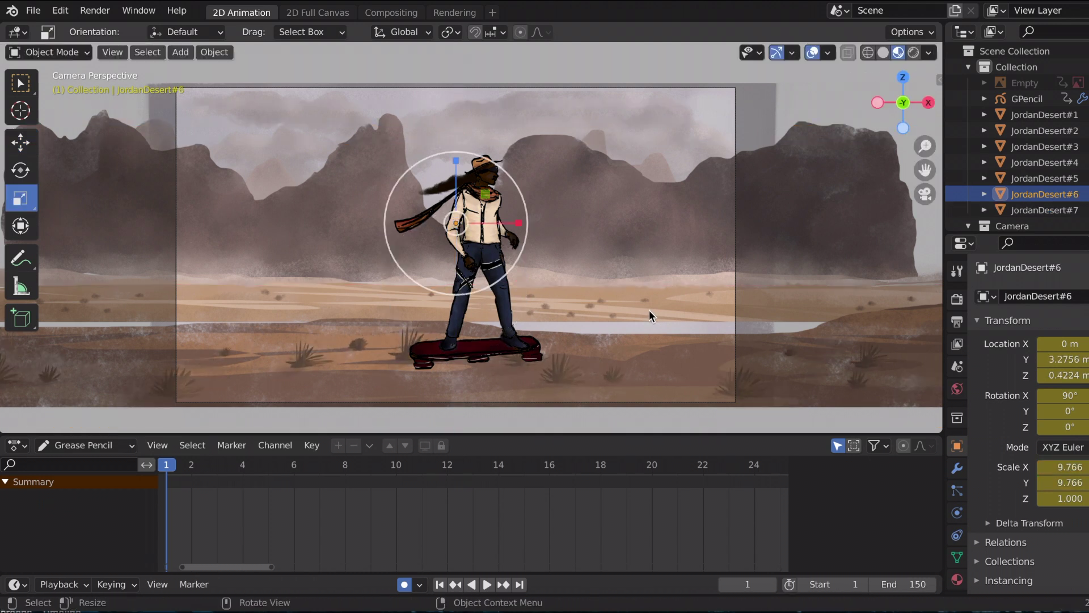
# Step: Nudge the JordanDesert#5 ground plane slightly upward to about 0.61 m on Z
pyautogui.click(1061, 181)
pyautogui.press('g')
pyautogui.moveTo(463, 196); pyautogui.dragTo(466, 195)
pyautogui.click(617, 224)
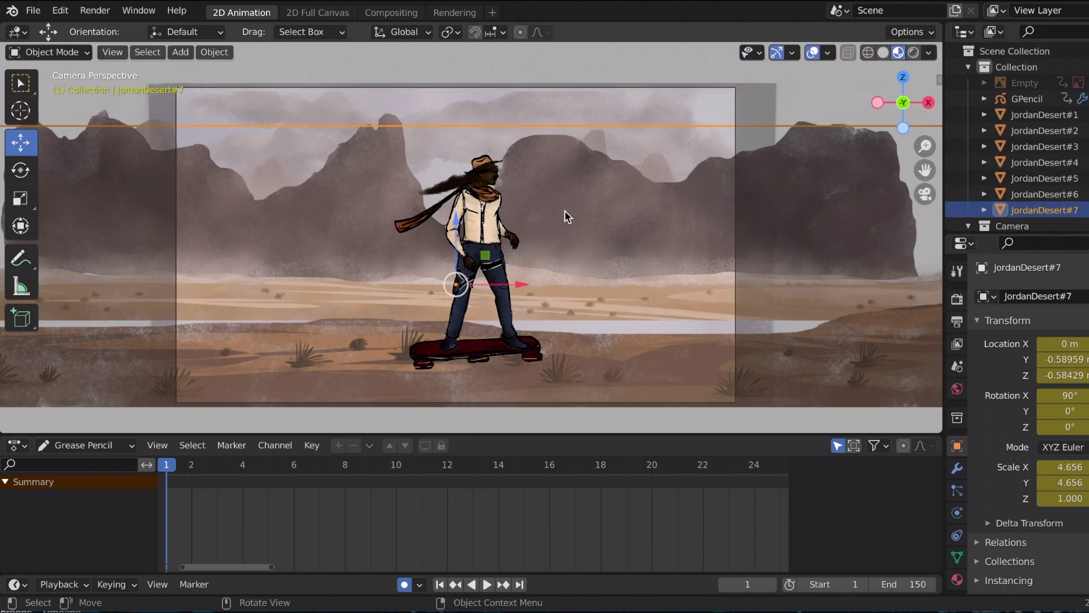
# Step: Select the JordanDesert#1 sky plane, preview the foreground's scrolling in playback, and return to frame 1
pyautogui.click(1047, 115)
pyautogui.moveTo(485, 220); pyautogui.dragTo(494, 212)
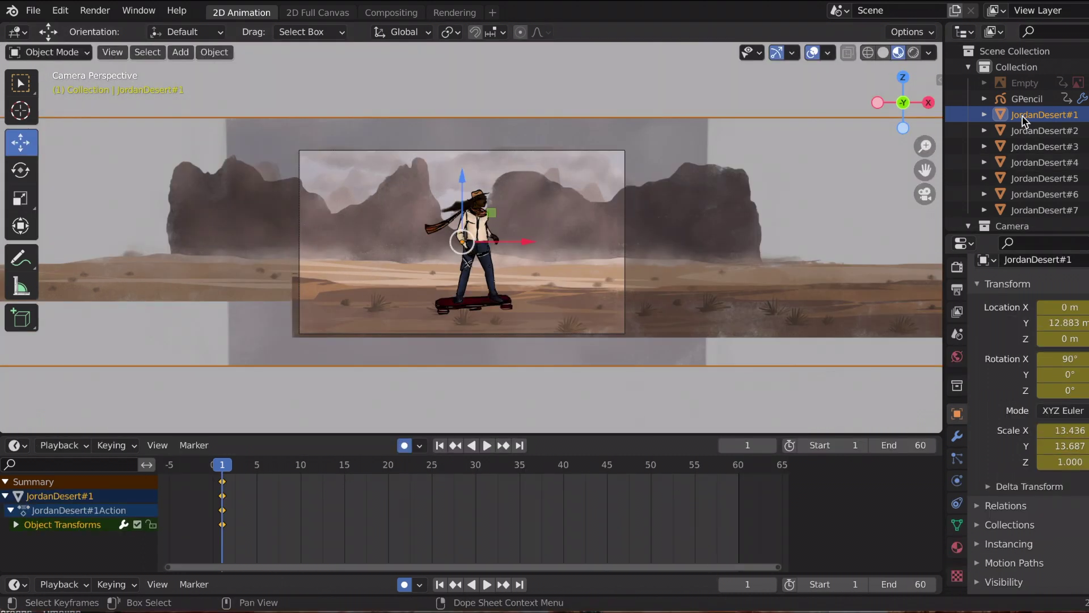
pyautogui.click(486, 584)
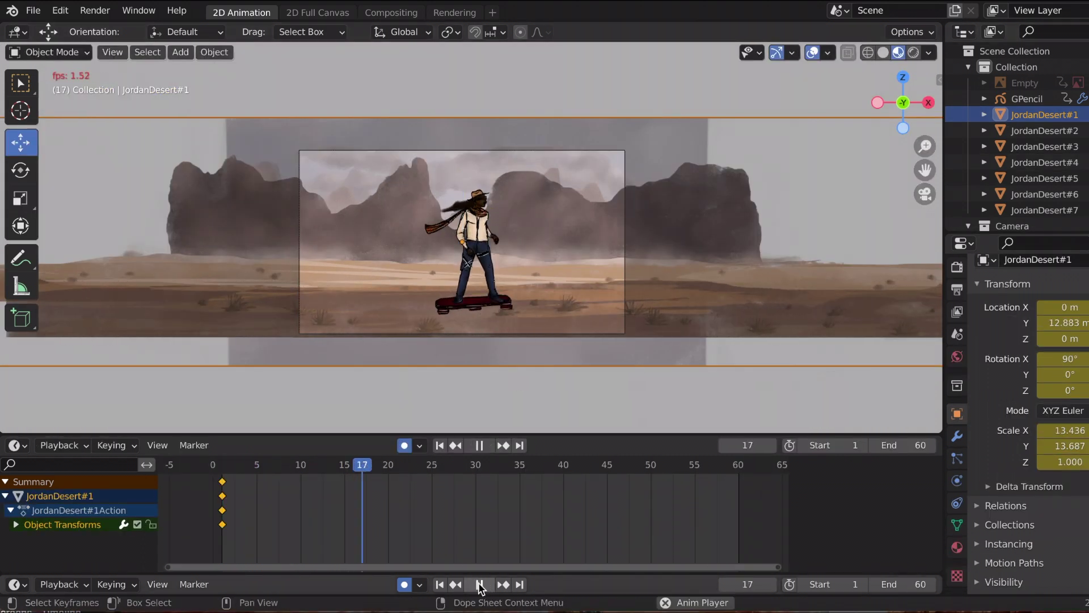
pyautogui.click(440, 584)
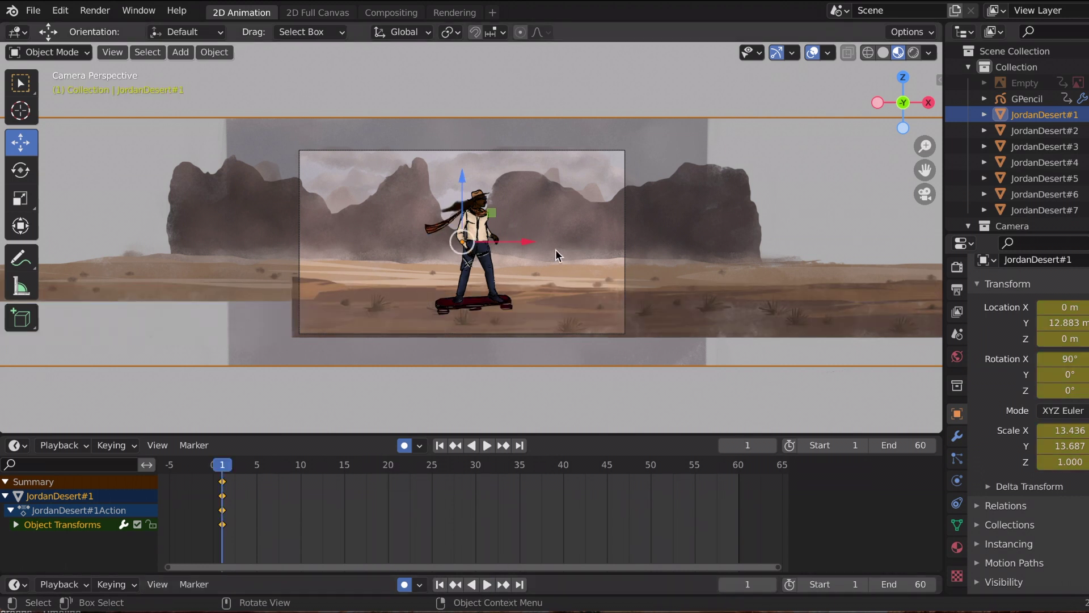
# Step: Keyframe the JordanDesert#1 sky plane at about 3.95 m on X at frame 1 and shifted in the negative X direction at frame 60
pyautogui.moveTo(521, 242); pyautogui.dragTo(600, 257)
pyautogui.scroll(1, 590, 245)
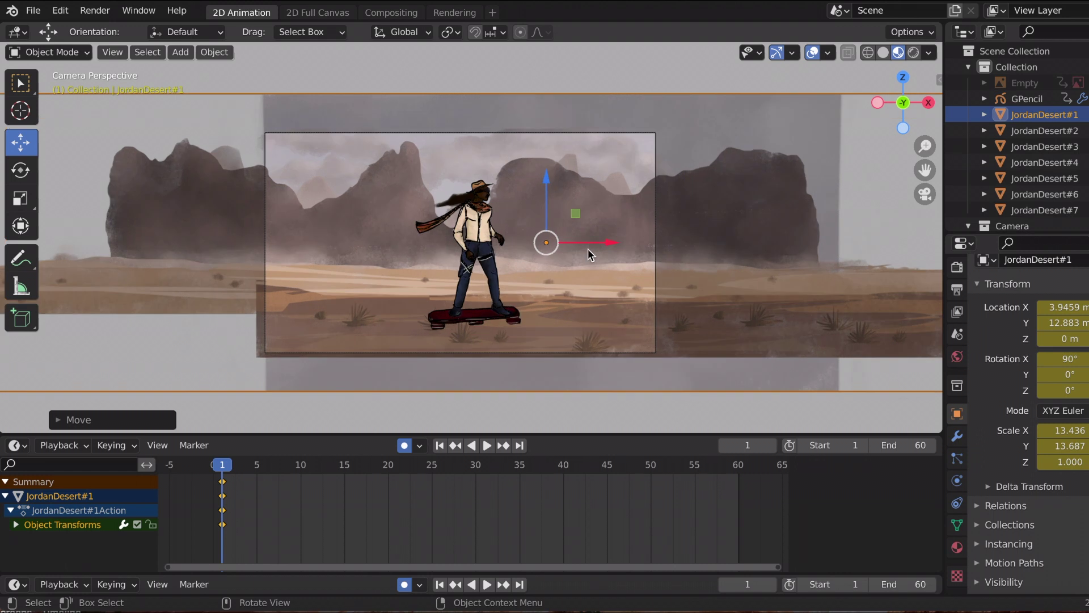
pyautogui.press('space')
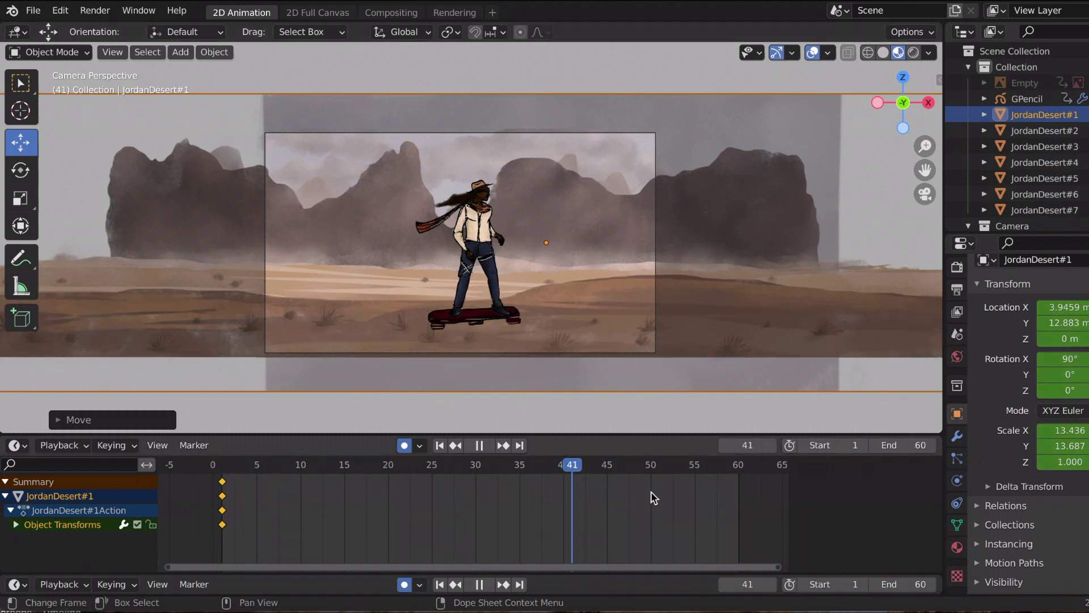
pyautogui.press('space')
pyautogui.moveTo(615, 248); pyautogui.dragTo(428, 254)
pyautogui.click(439, 584)
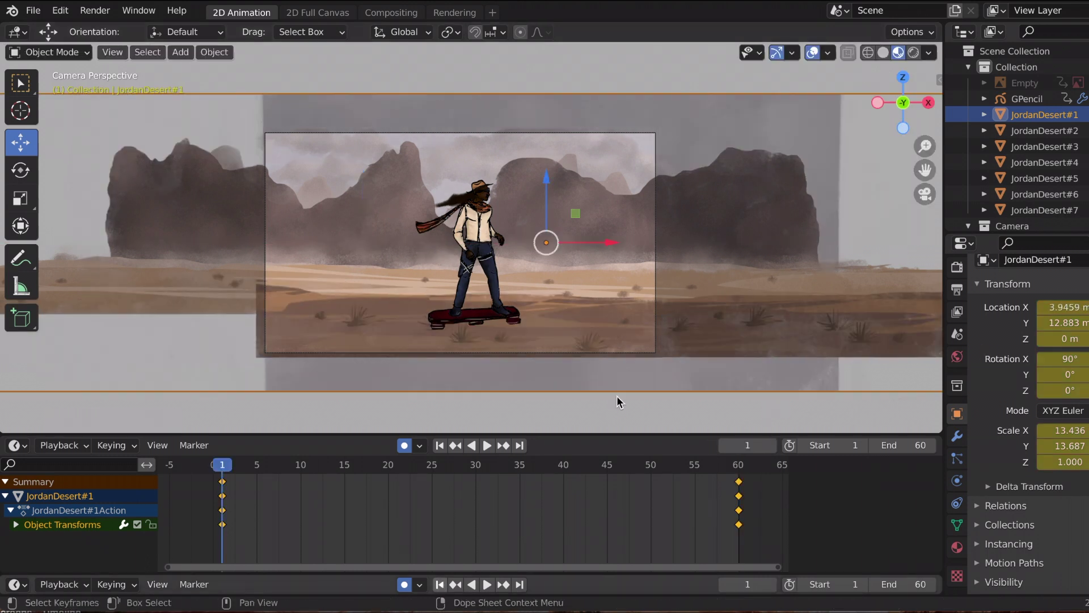
# Step: Keyframe the JordanDesert#2 plane sliding along X from about 0.39 m at frame 1 to about -0.79 m at frame 60, and preview it
pyautogui.click(1016, 133)
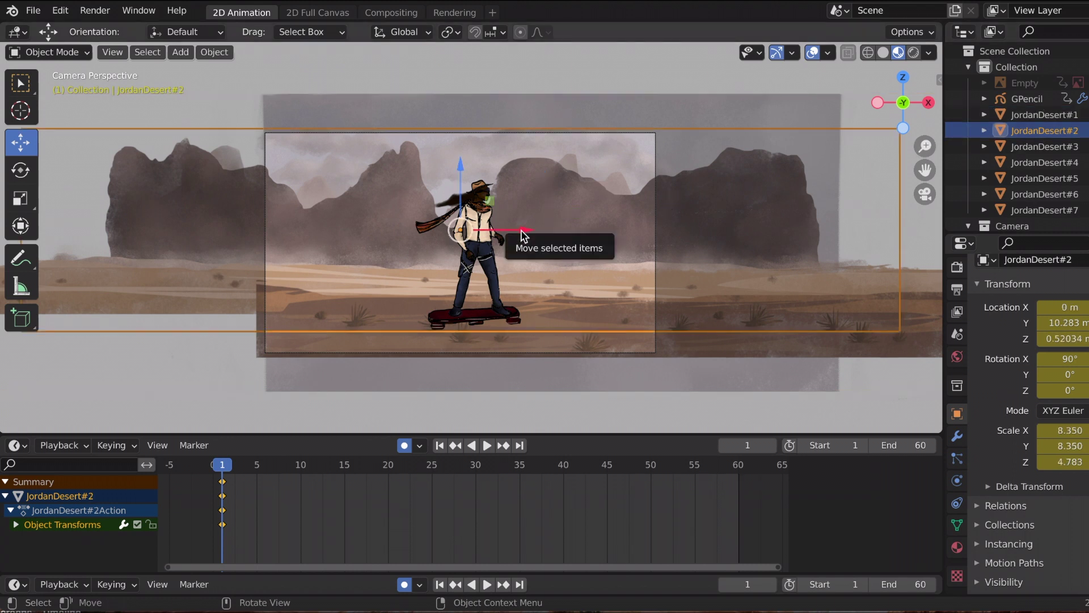
pyautogui.moveTo(523, 235); pyautogui.dragTo(537, 231)
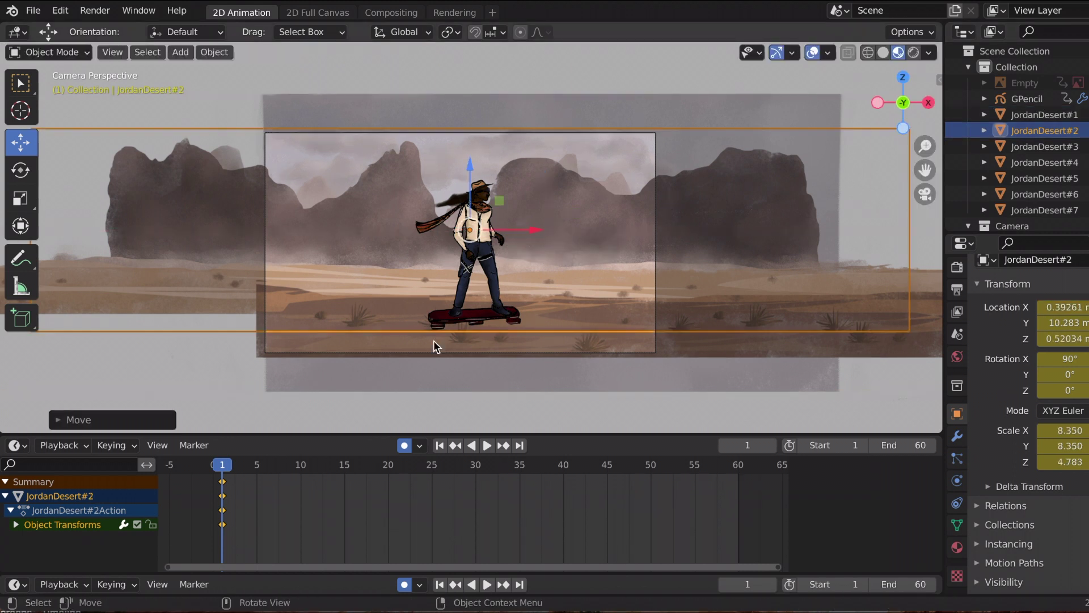
pyautogui.press('space')
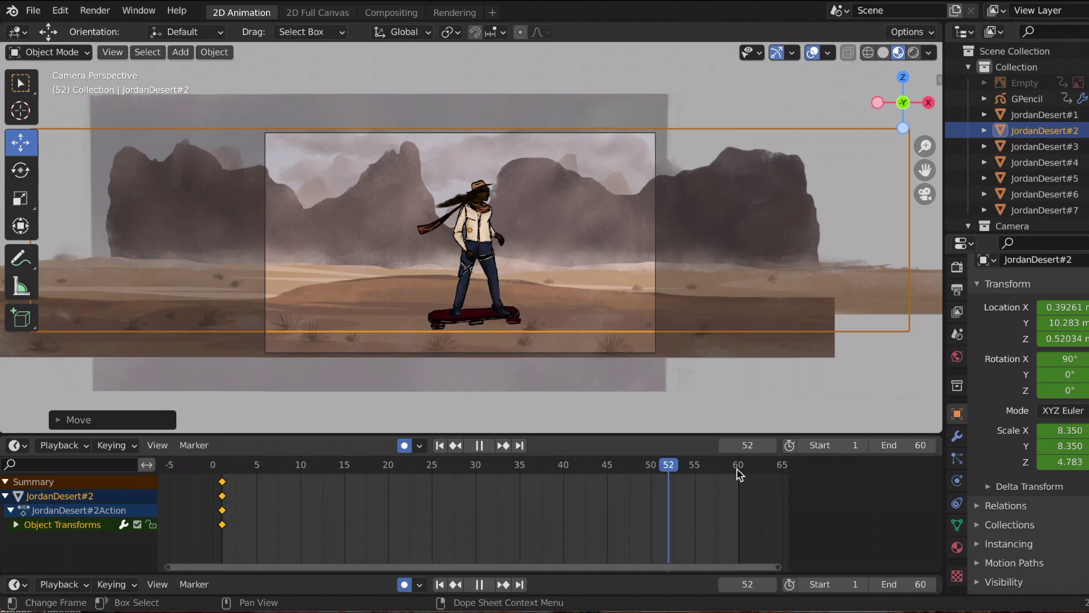
pyautogui.click(737, 468)
pyautogui.press('space')
pyautogui.moveTo(528, 231); pyautogui.dragTo(505, 233)
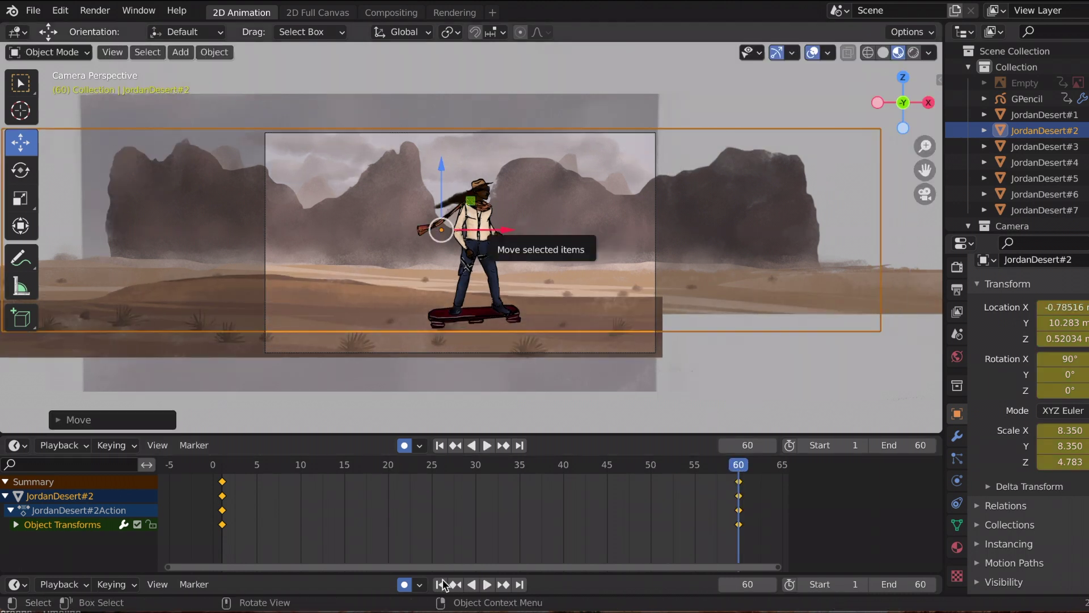
pyautogui.click(487, 584)
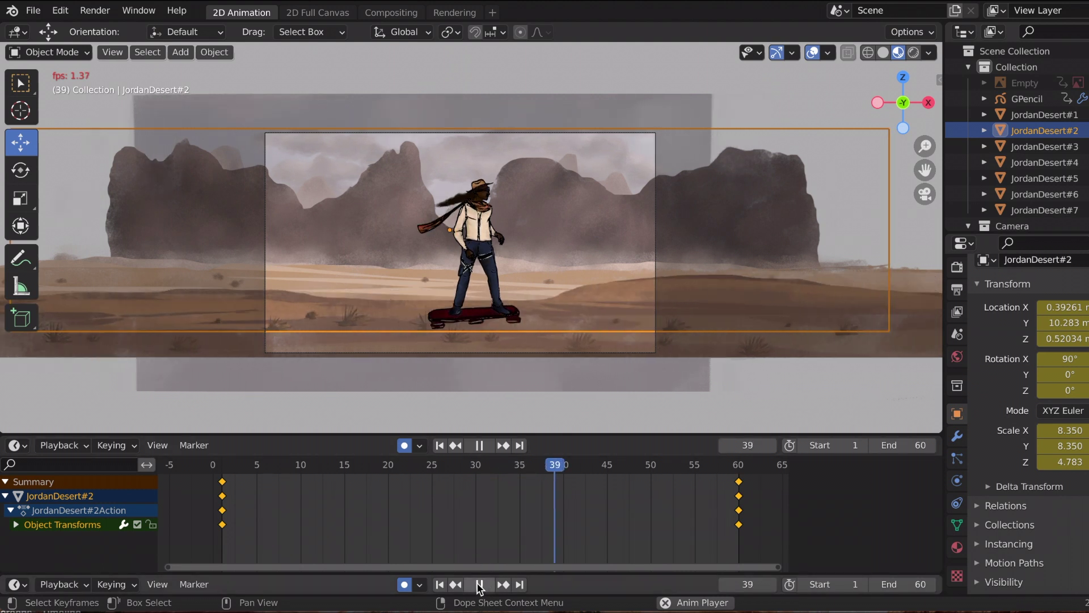
pyautogui.click(520, 584)
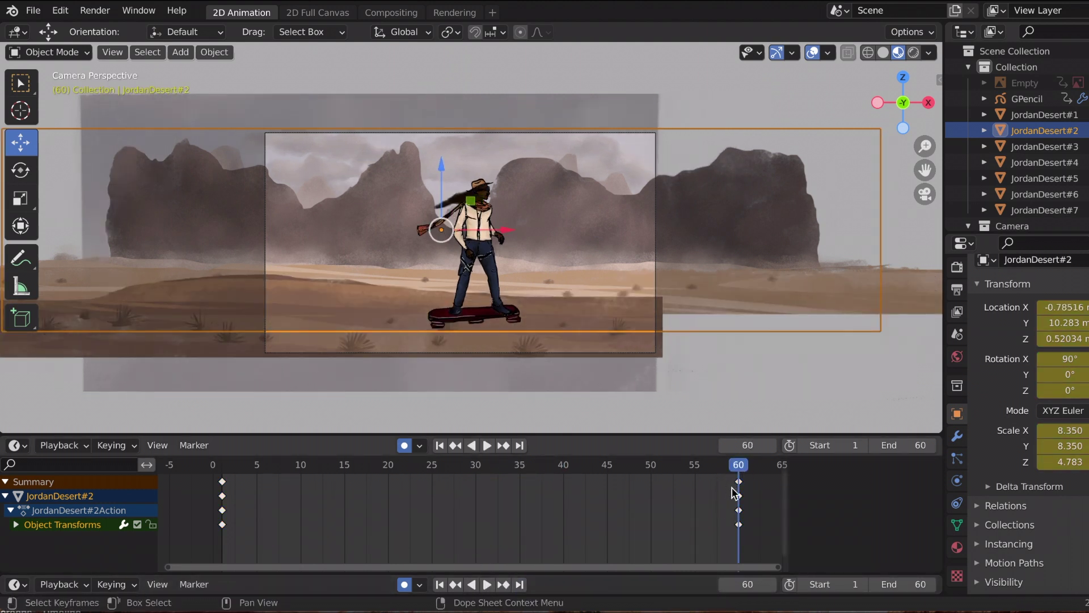
# Step: Delete the JordanDesert#2 keyframe at frame 60 and return to frame 1
pyautogui.press('x')
pyautogui.click(742, 529)
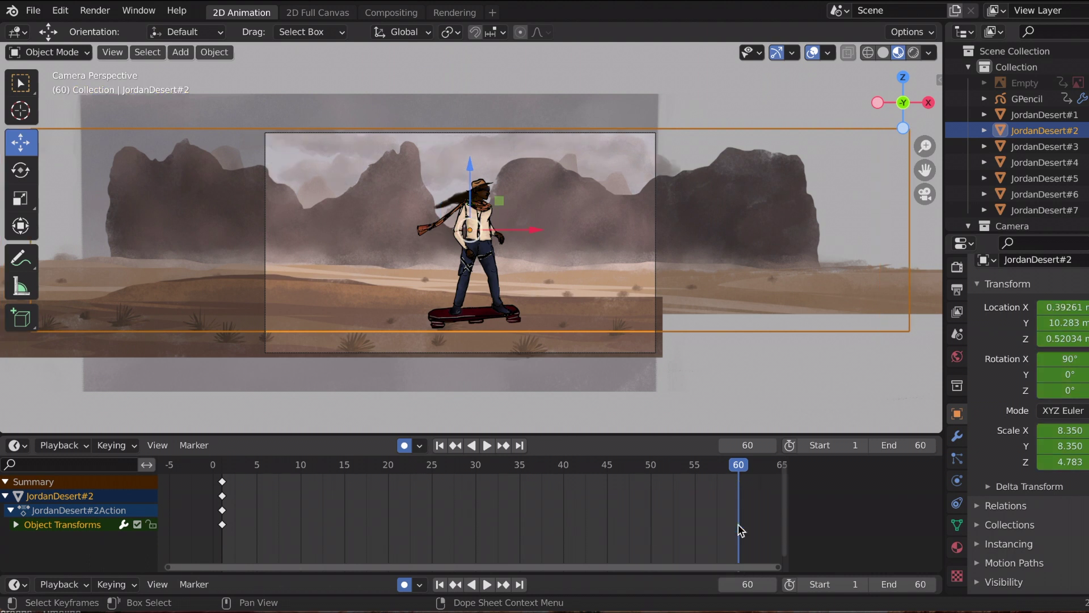
pyautogui.click(440, 584)
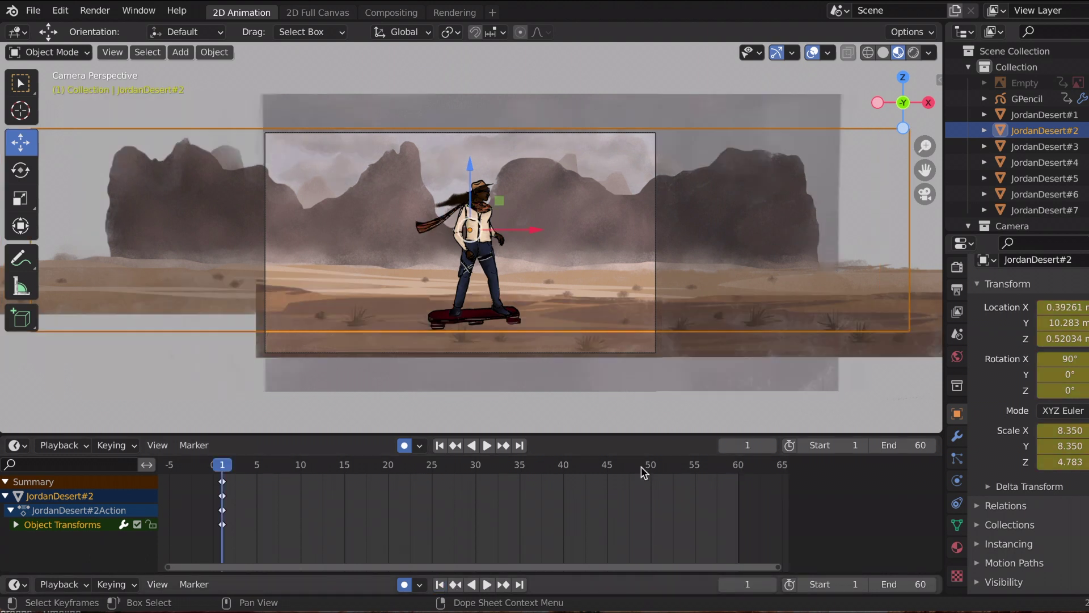
pyautogui.moveTo(641, 466); pyautogui.dragTo(212, 465)
pyautogui.click(226, 467)
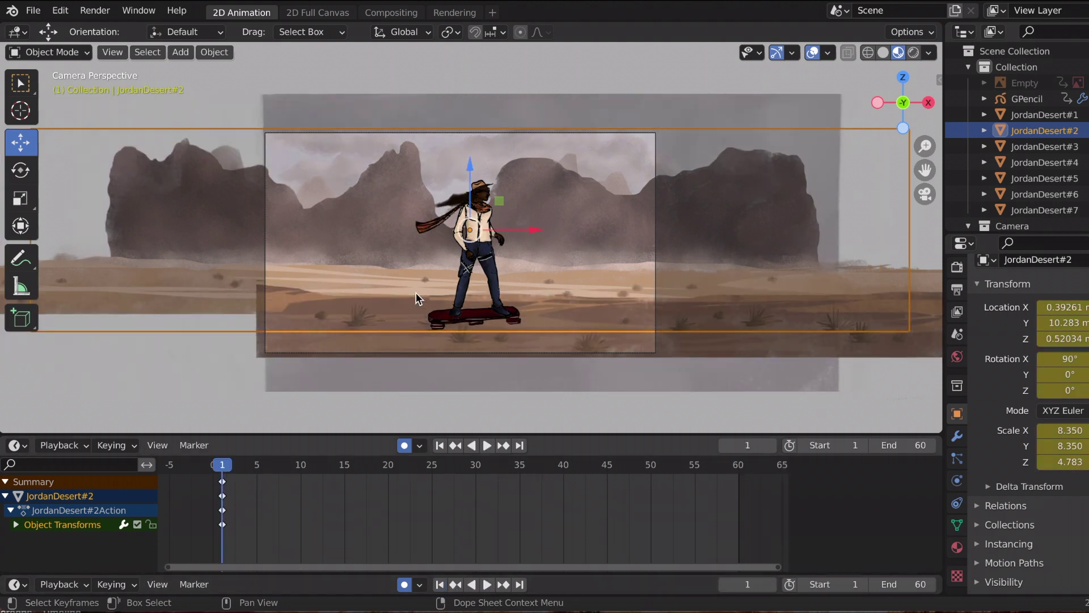
# Step: Keyframe the JordanDesert#2 plane with a wider X slide, from about 1.11 m at frame 1 to about -1.21 m at frame 60
pyautogui.moveTo(530, 232); pyautogui.dragTo(493, 237)
pyautogui.click(736, 471)
pyautogui.press('i')
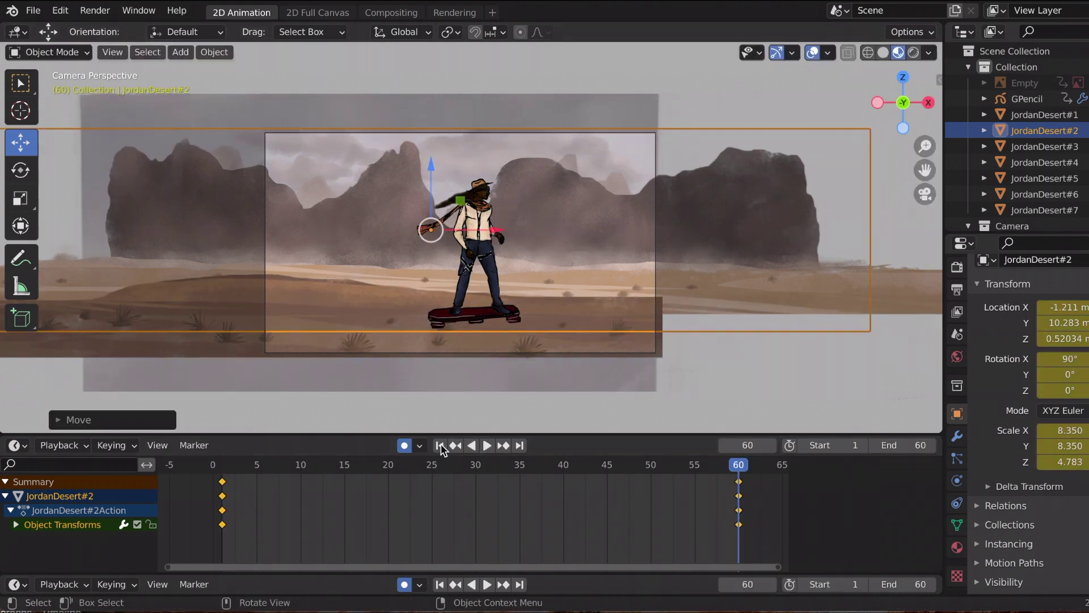
# Step: Play the animation from frame 1 to check the JordanDesert#2 plane's drift against the other layers, and rewind to the start
pyautogui.click(440, 445)
pyautogui.click(486, 447)
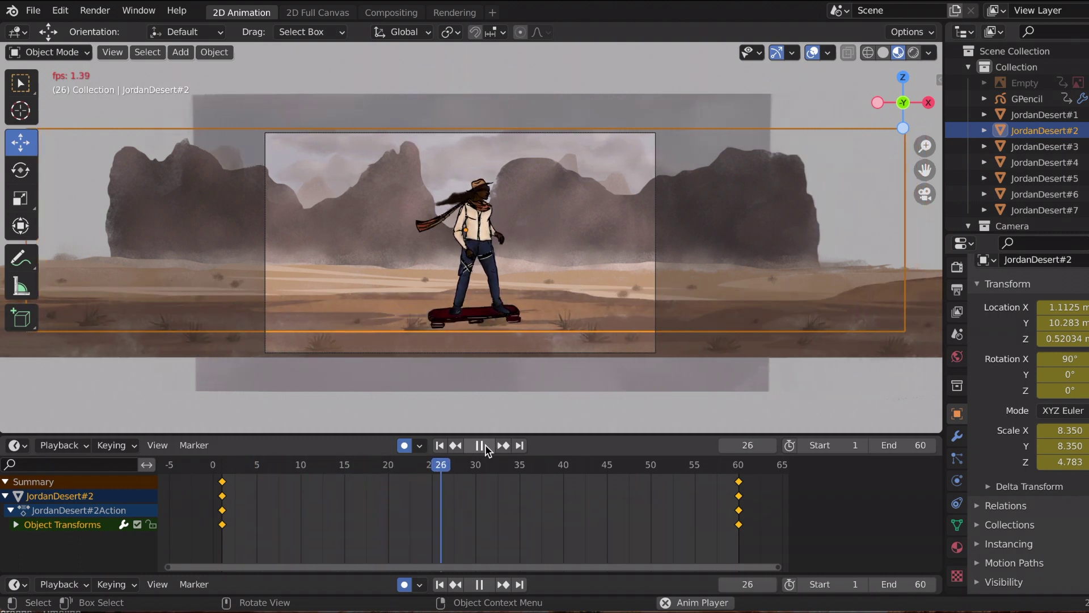
pyautogui.click(480, 446)
pyautogui.click(437, 445)
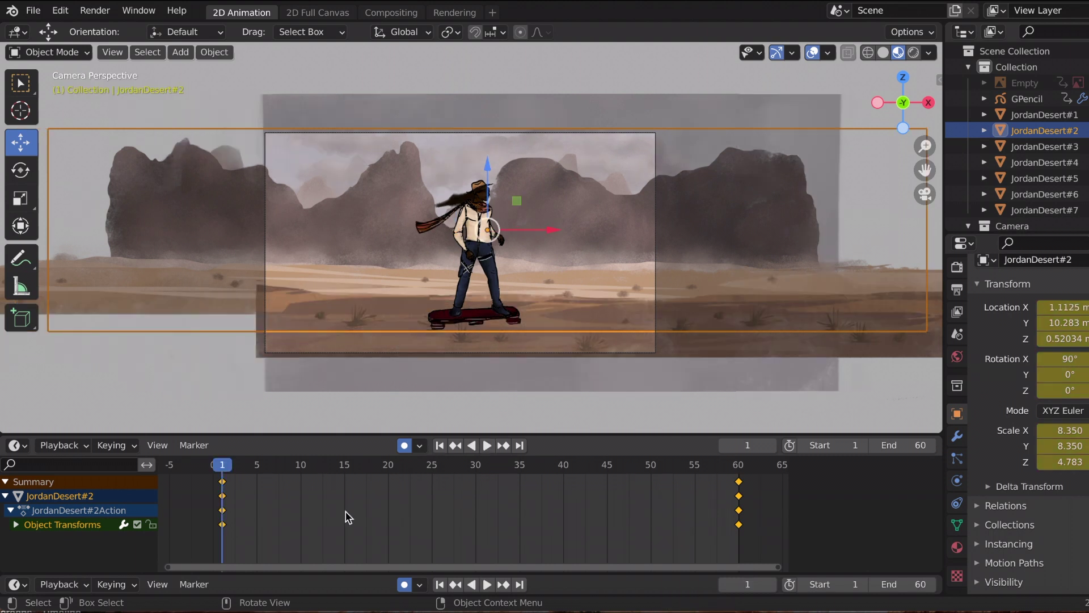
pyautogui.rightClick(347, 514)
pyautogui.moveTo(319, 491)
pyautogui.click(415, 399)
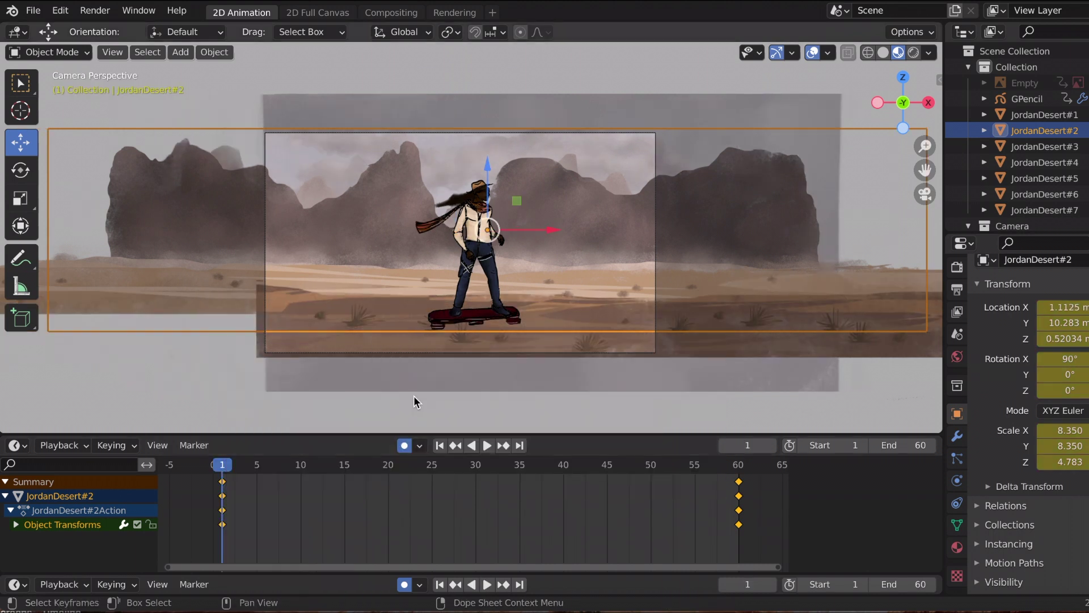
pyautogui.click(485, 585)
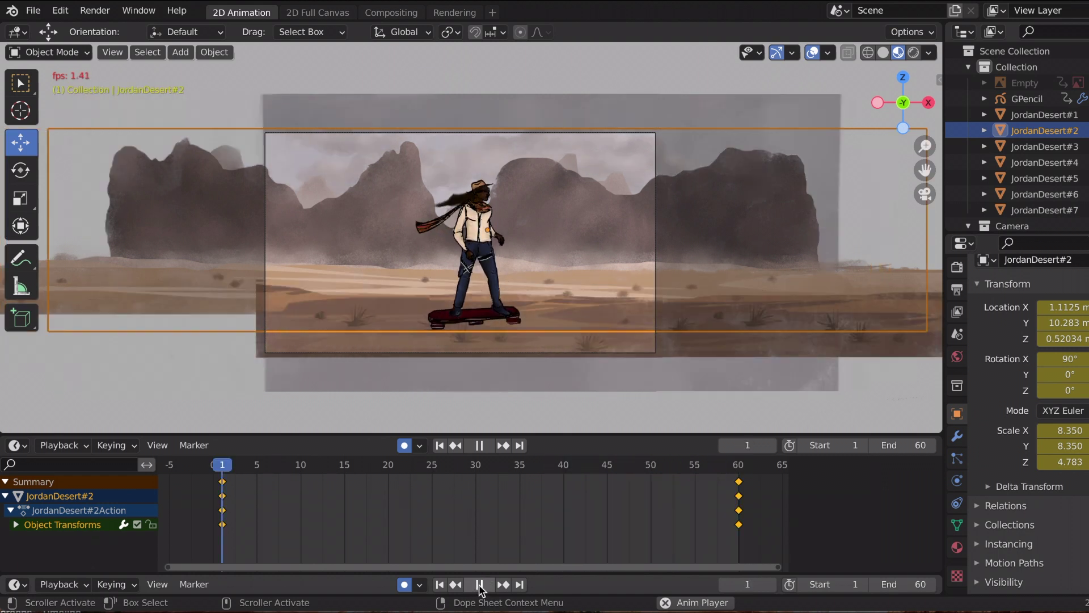
pyautogui.click(440, 586)
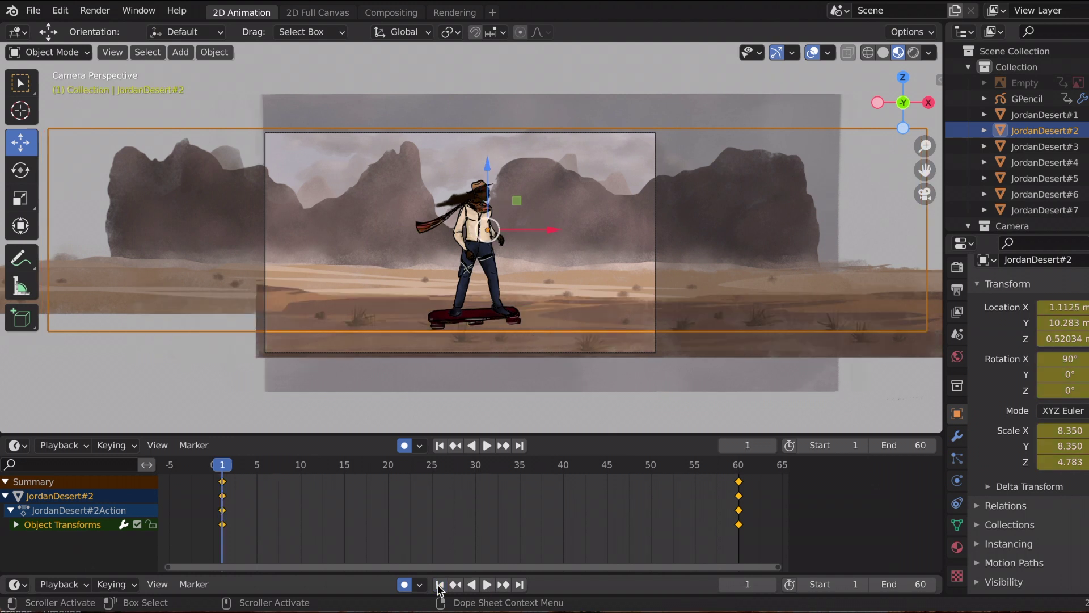
# Step: Keyframe the JordanDesert#3 mountains plane sliding along X from about 5.68 m at frame 1 to about -6.04 m at frame 60
pyautogui.click(1027, 146)
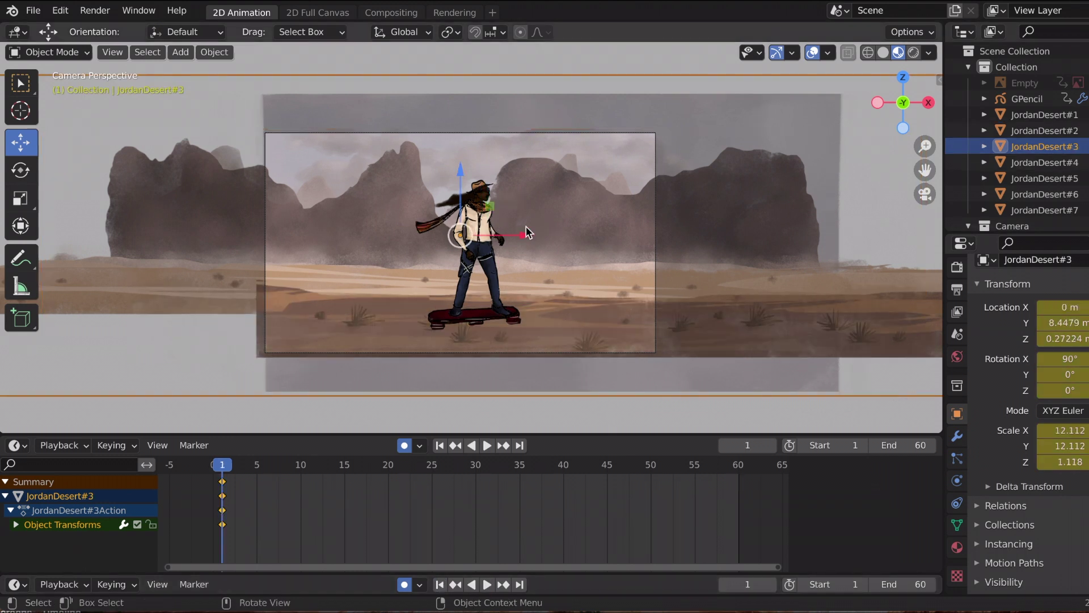
pyautogui.moveTo(558, 237); pyautogui.dragTo(690, 239)
pyautogui.press('space')
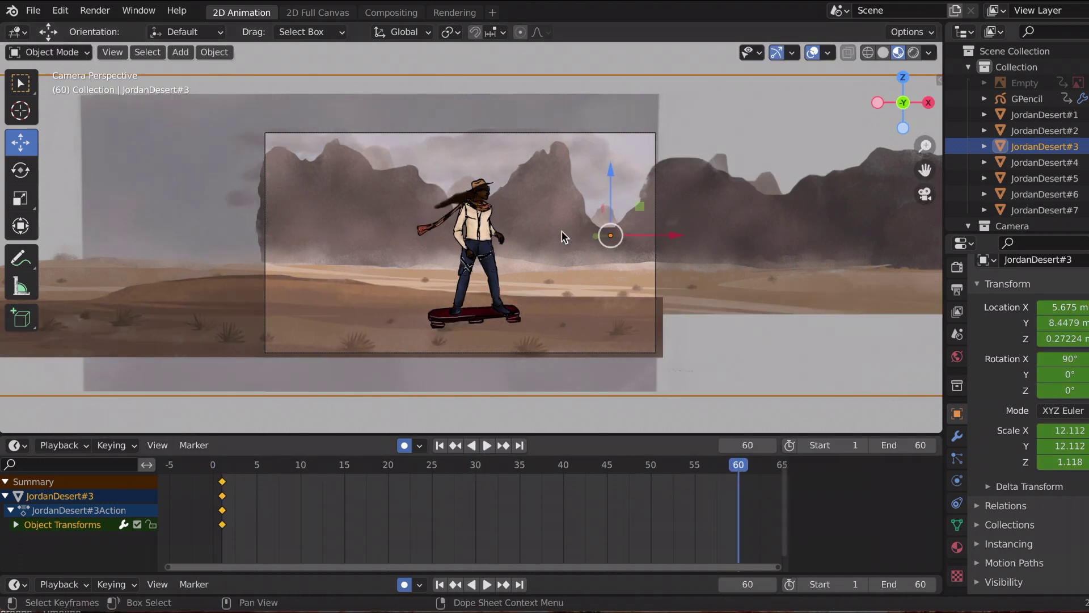
pyautogui.moveTo(656, 236); pyautogui.dragTo(356, 244)
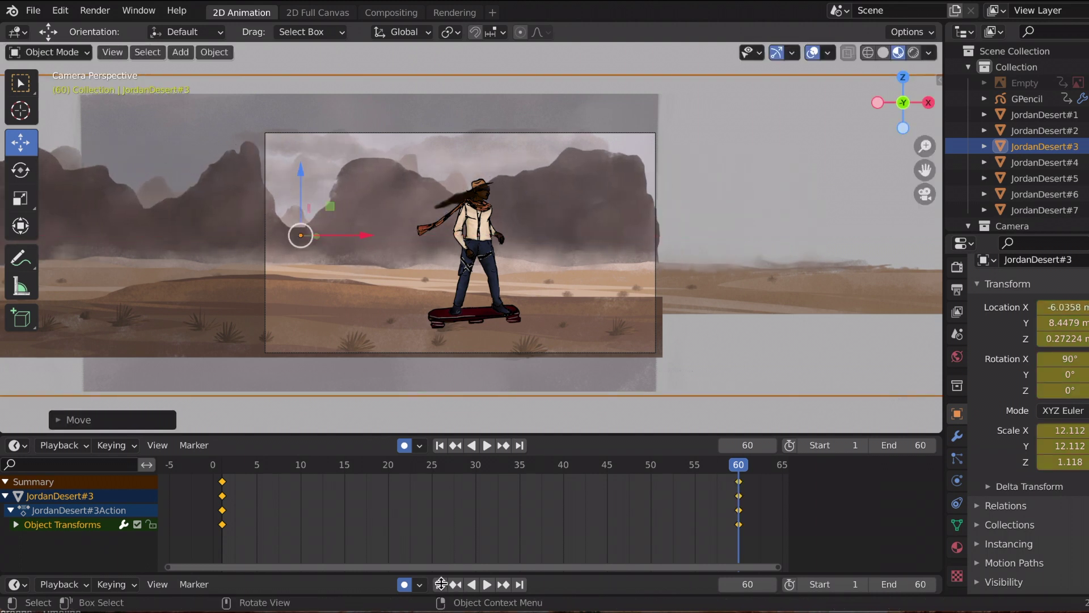
pyautogui.hotkey('shift', 'Left')
# Step: Keyframe the JordanDesert#5 plane sliding along X from about 20.15 m at frame 1 to about -20.08 m at frame 60
pyautogui.click(1009, 179)
pyautogui.press('g')
pyautogui.press('x')
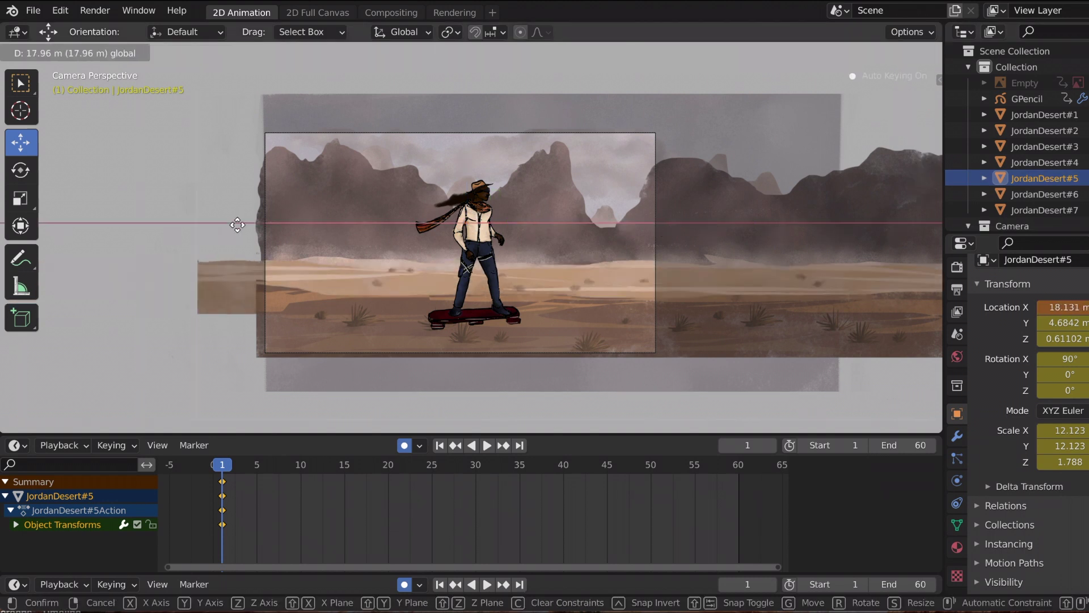
pyautogui.click(284, 224)
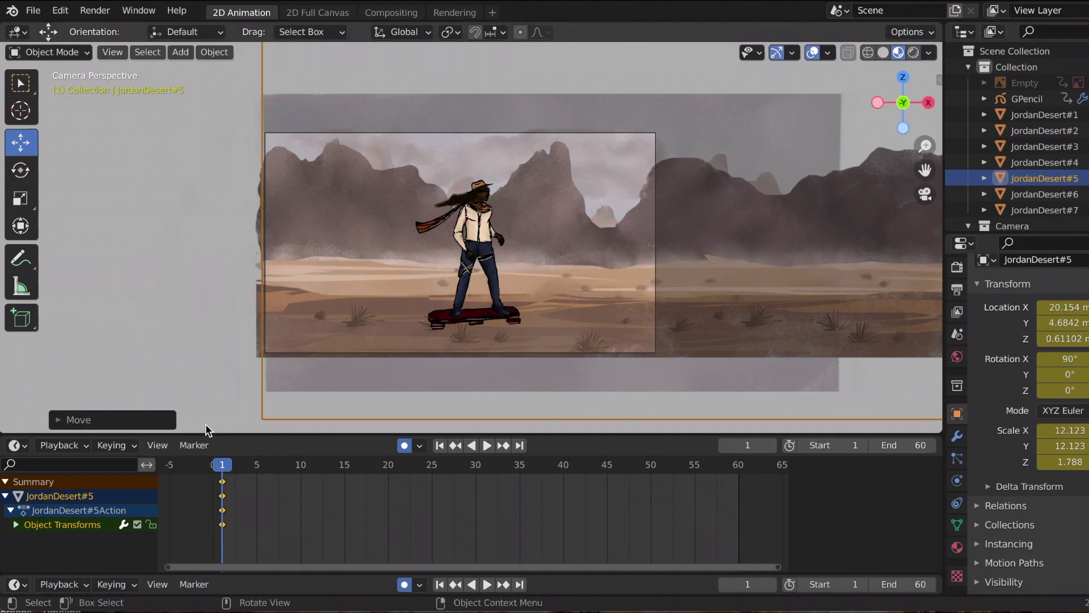
pyautogui.press('space')
pyautogui.press('space')
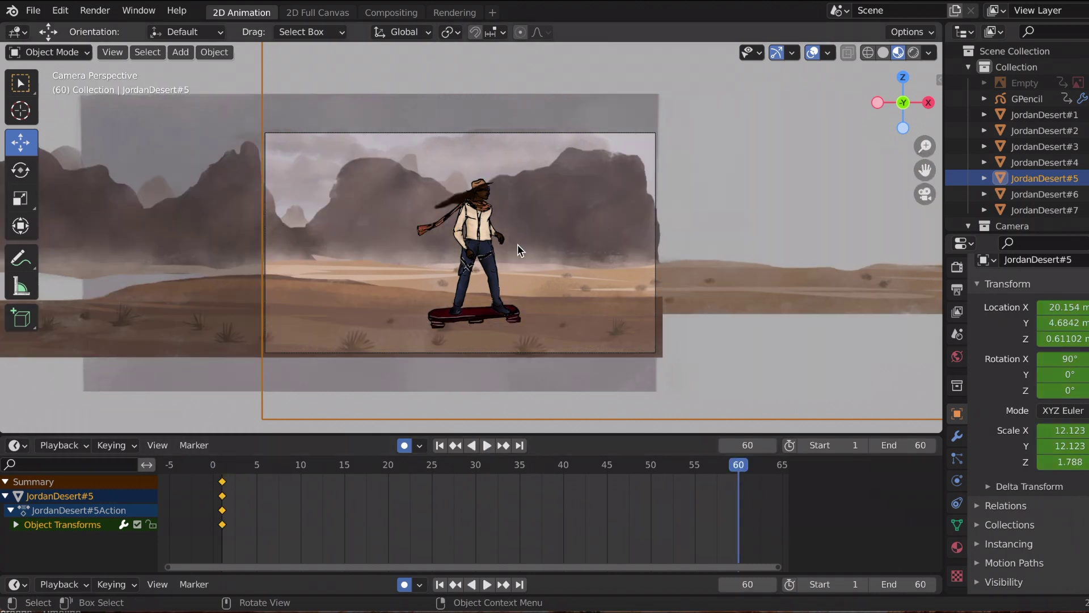
pyautogui.scroll(-3, 469, 260)
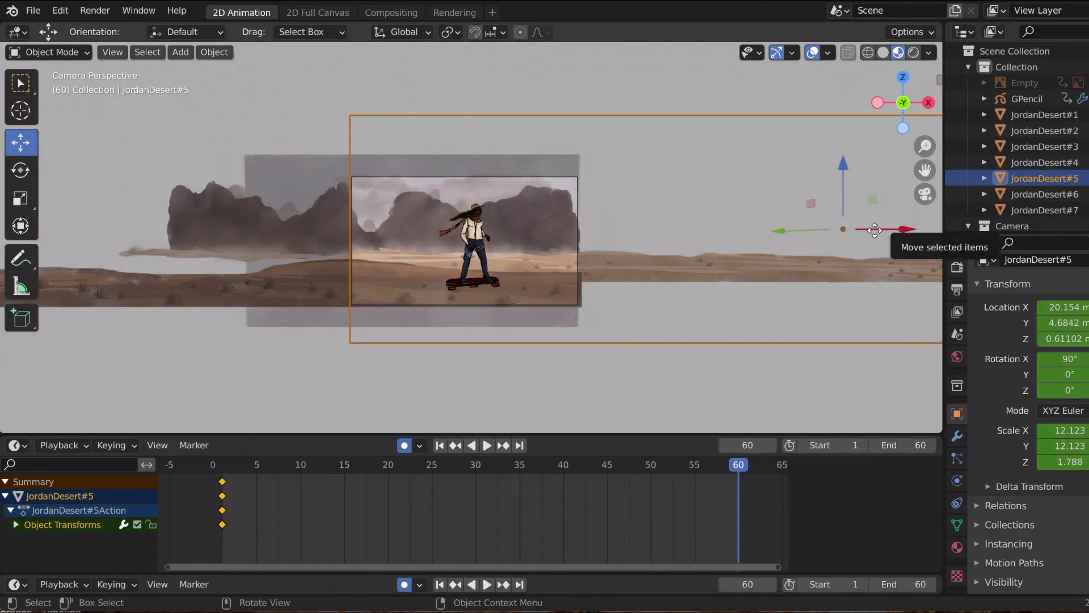
pyautogui.moveTo(875, 229); pyautogui.dragTo(788, 237)
pyautogui.moveTo(538, 257); pyautogui.dragTo(273, 256)
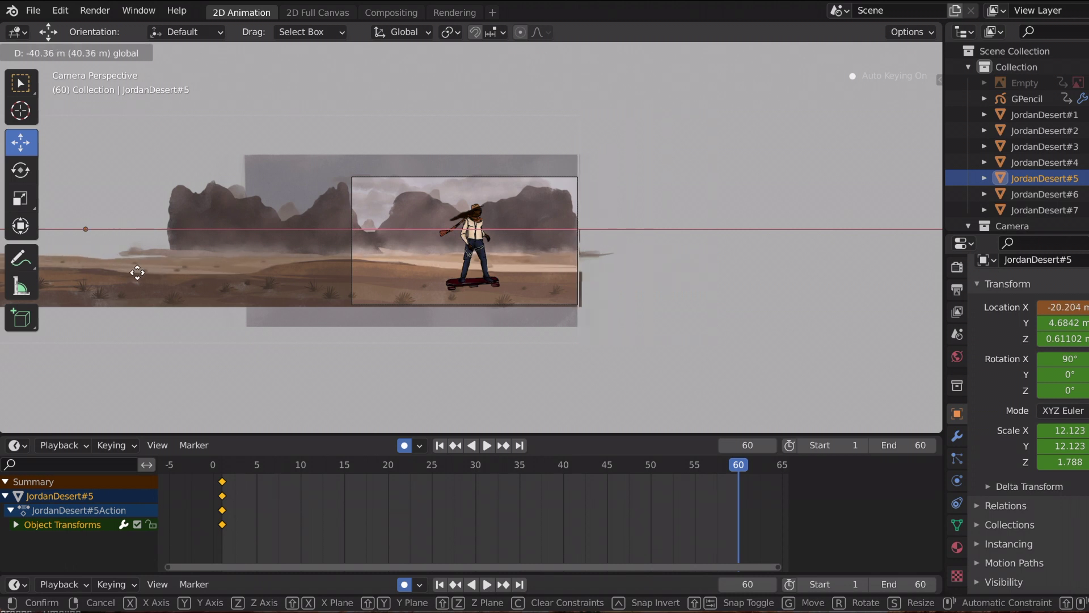
pyautogui.moveTo(140, 274); pyautogui.dragTo(140, 274)
pyautogui.press('i')
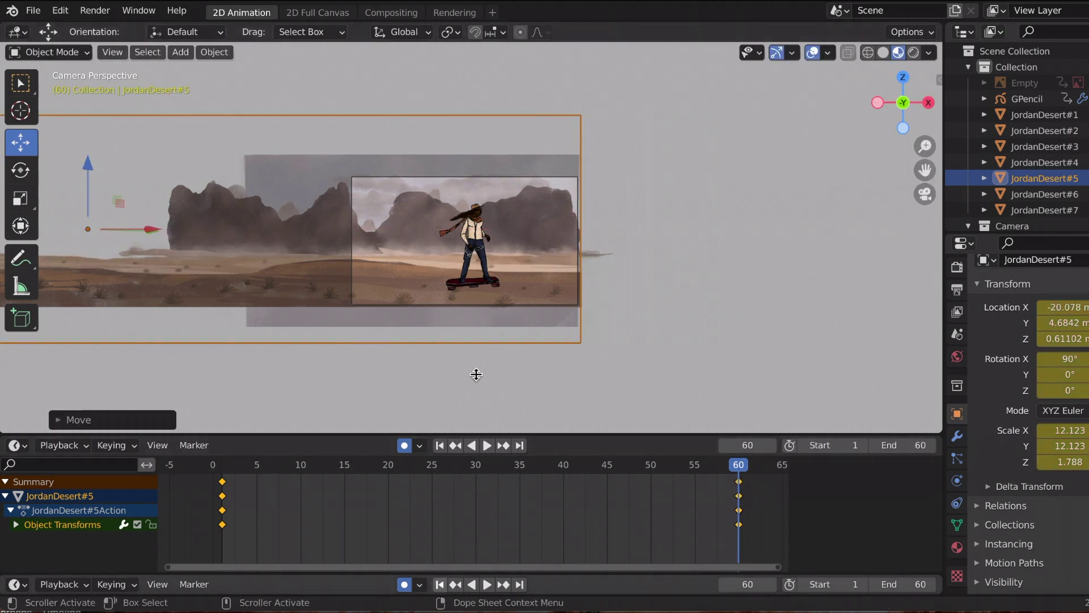
# Step: Play the animation from frame 1 to check the JordanDesert#5 plane's slide against the other layers
pyautogui.hotkey('shift', 'Left')
pyautogui.scroll(3, 473, 376)
pyautogui.click(487, 584)
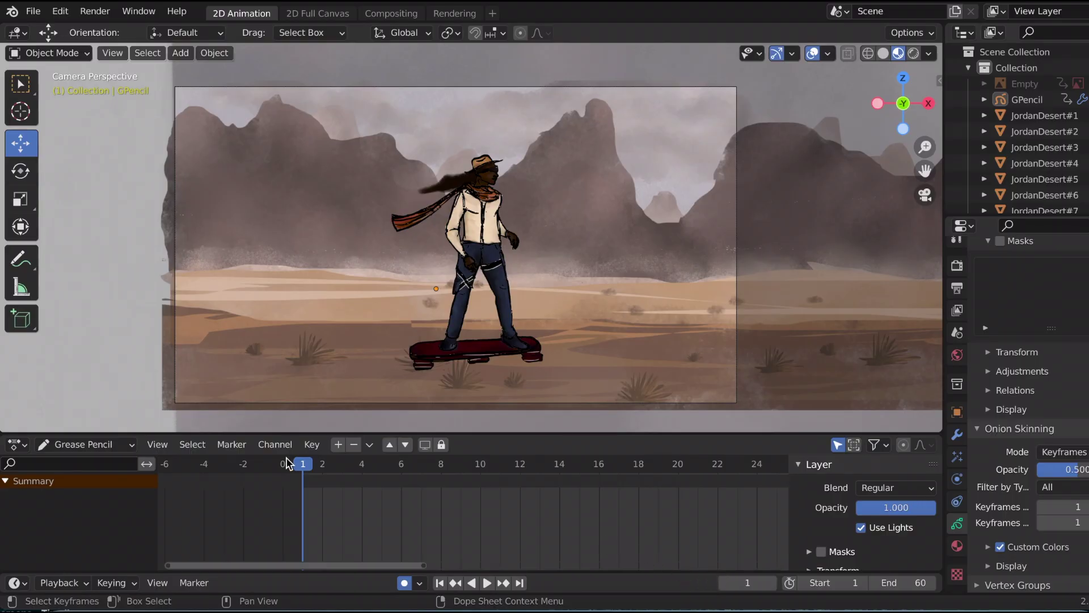
# Step: Switch the animation editor to the Graph Editor and display the GPencil character's curves and object transforms
pyautogui.click(17, 447)
pyautogui.click(224, 320)
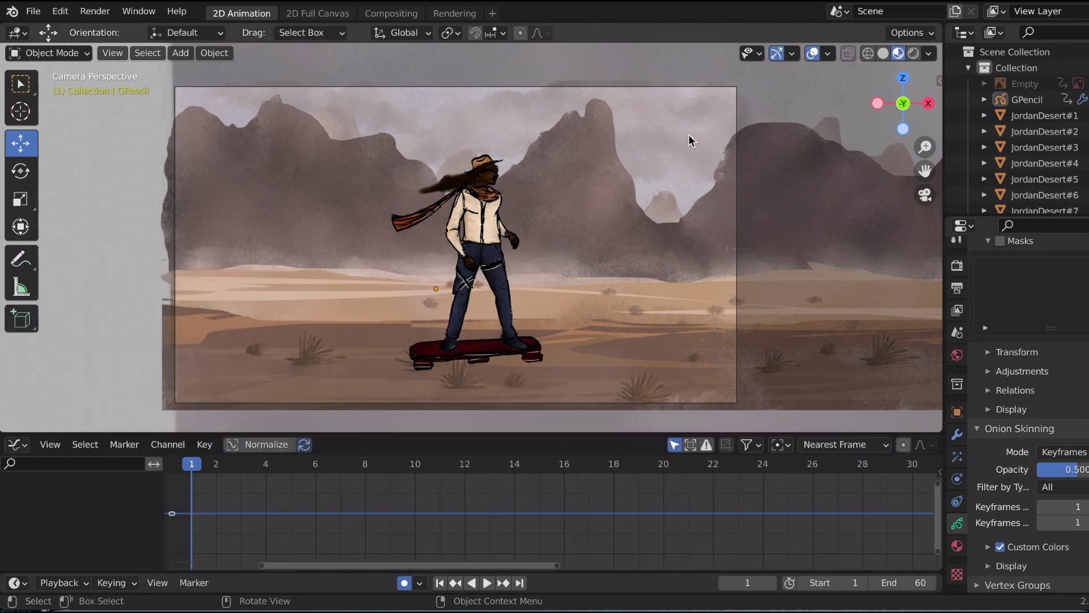
pyautogui.click(1018, 99)
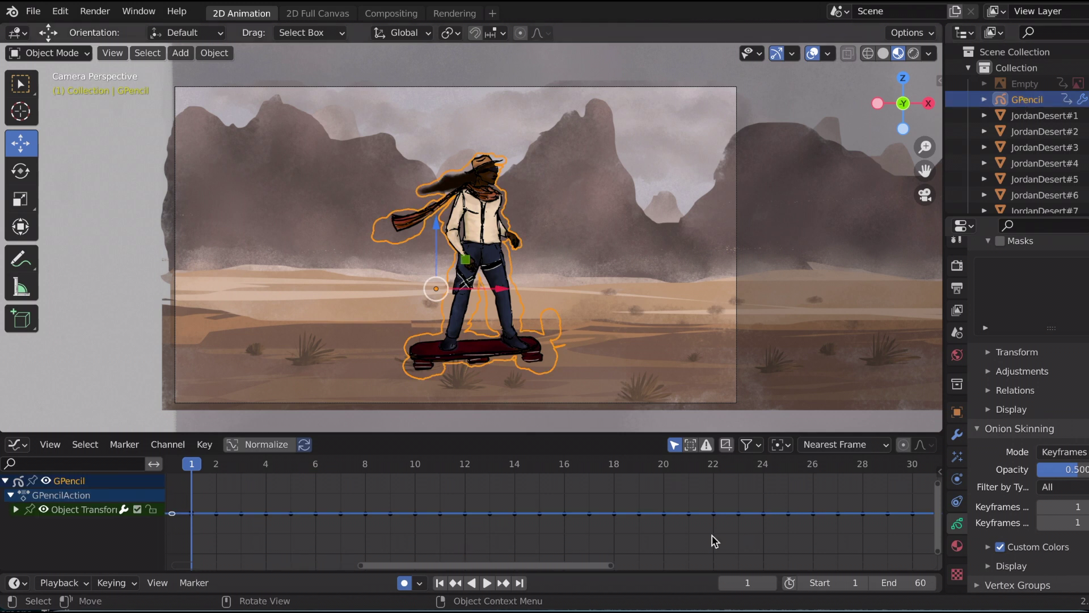
pyautogui.click(957, 414)
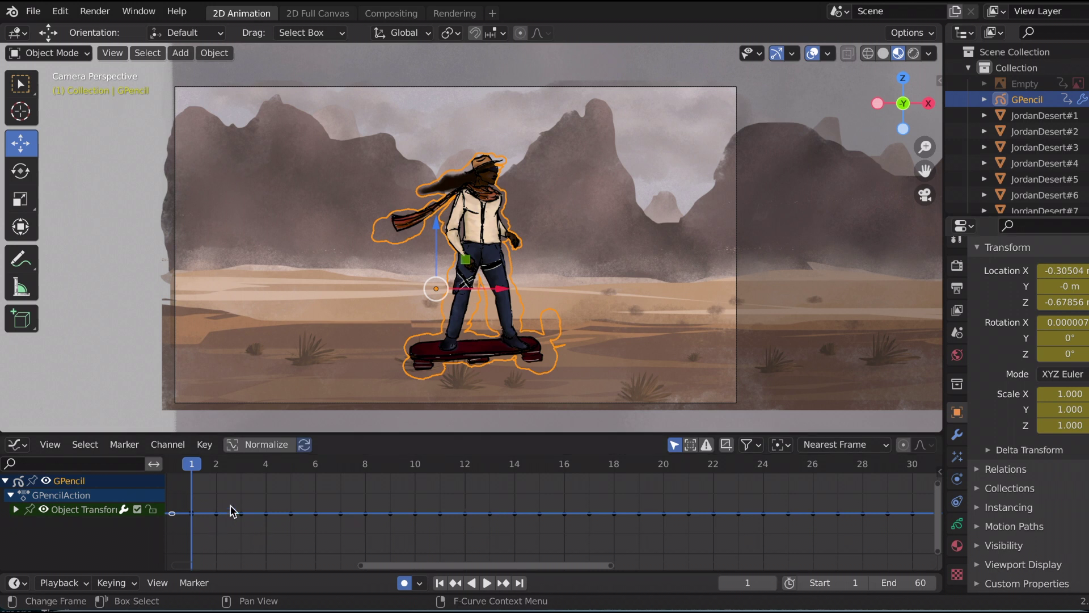
# Step: Set the interpolation mode of the GPencil character's keyframes to Linear
pyautogui.rightClick(248, 495)
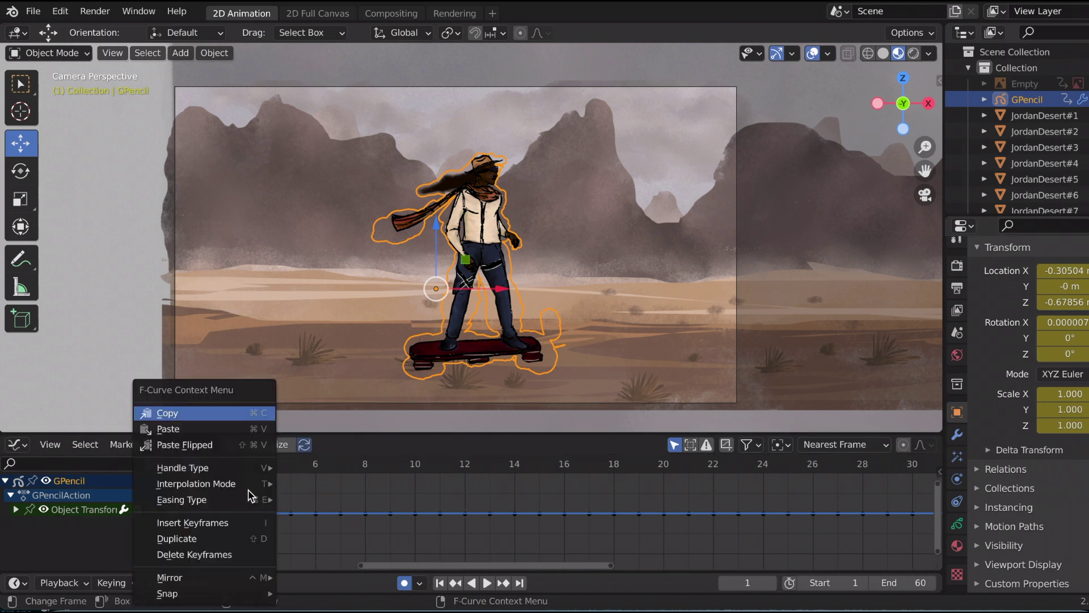
pyautogui.press('Escape')
pyautogui.rightClick(199, 483)
pyautogui.moveTo(202, 488)
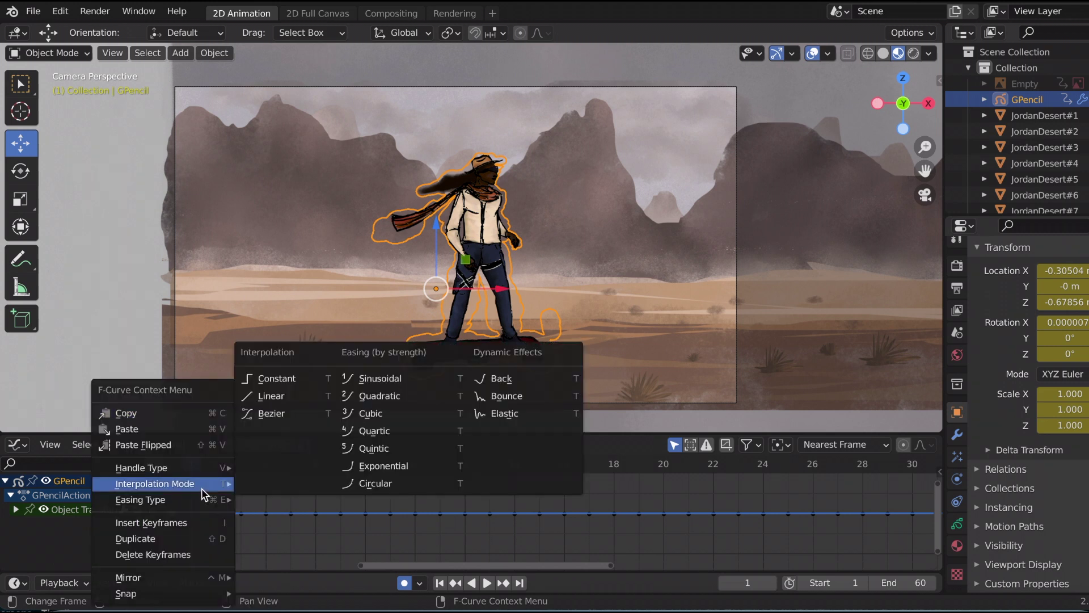
pyautogui.click(273, 397)
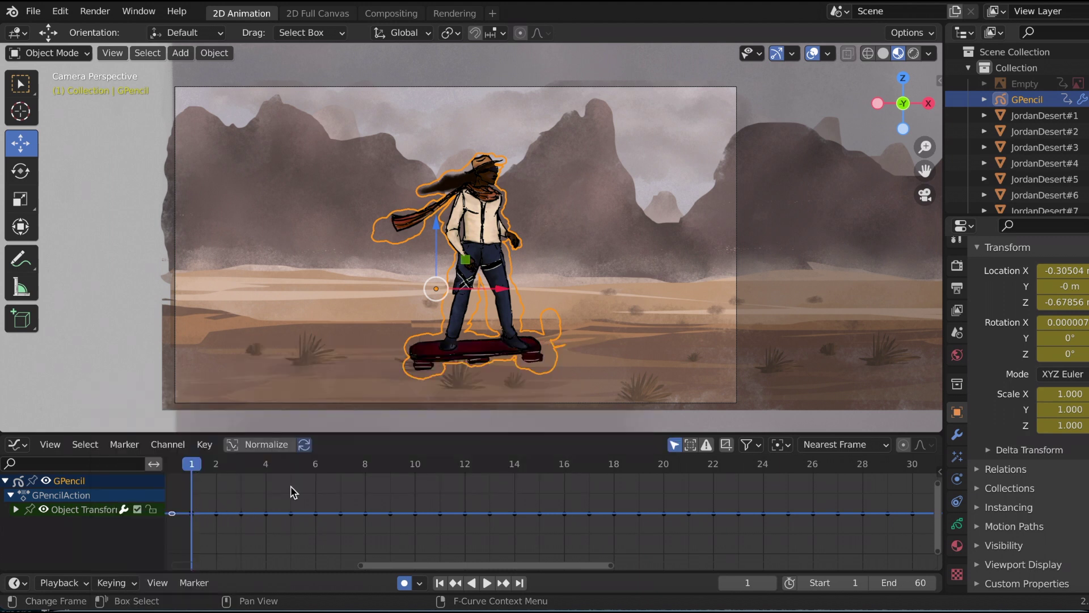
# Step: Step through the GPencil character's successive keyframes up to frame 8 to check how its height changes
pyautogui.click(504, 582)
pyautogui.click(504, 582)
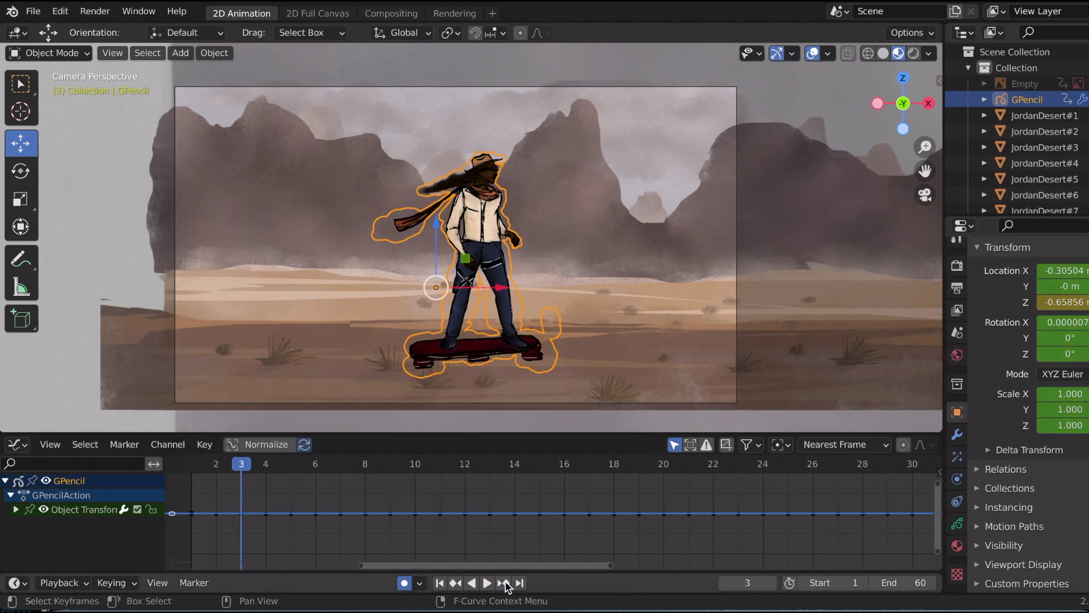
pyautogui.click(503, 583)
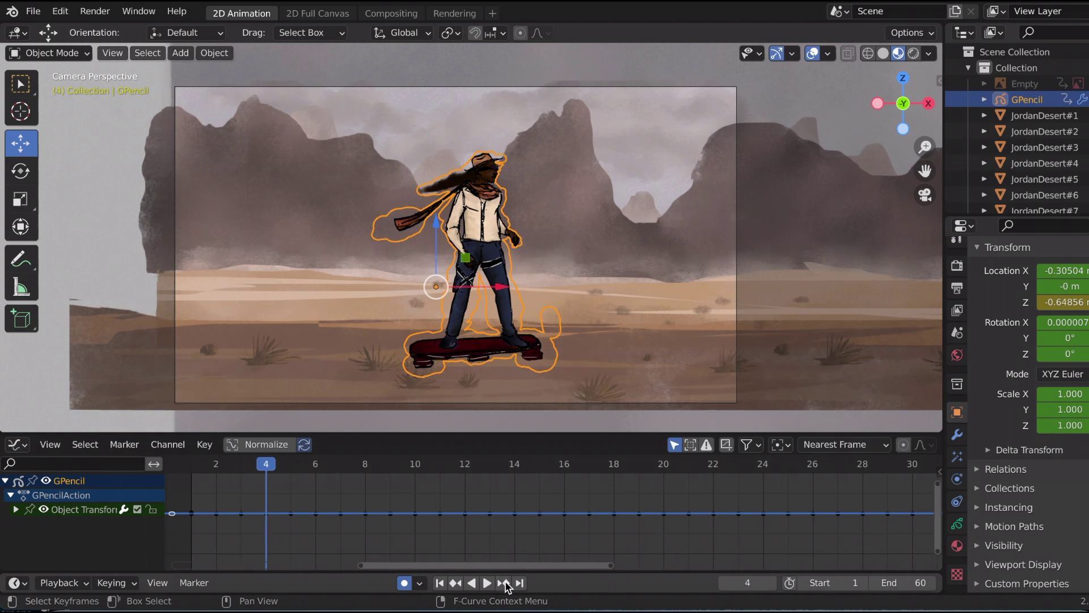
pyautogui.click(504, 583)
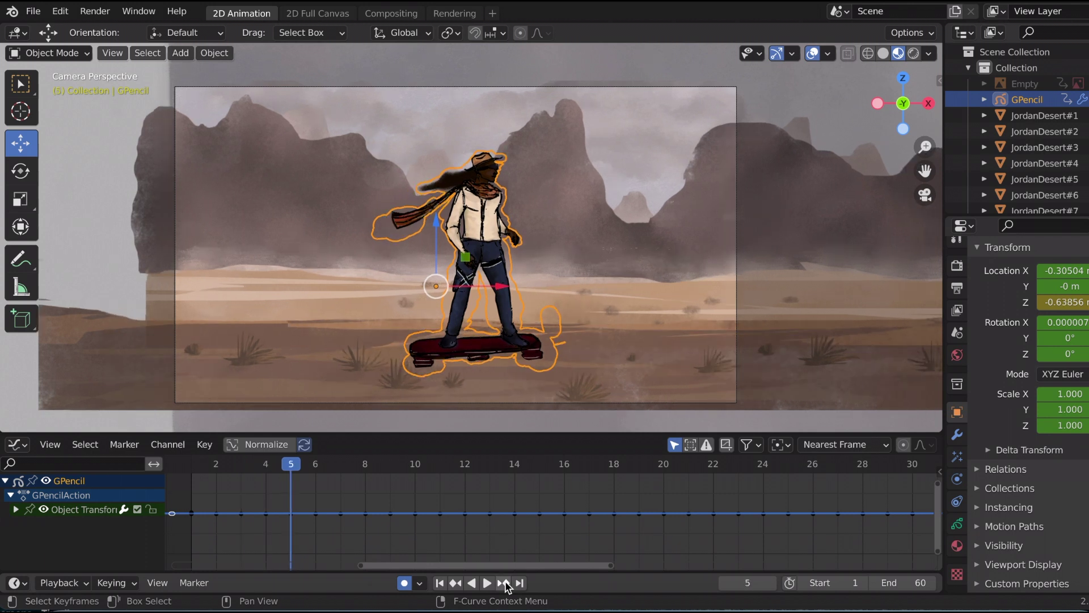
pyautogui.click(504, 582)
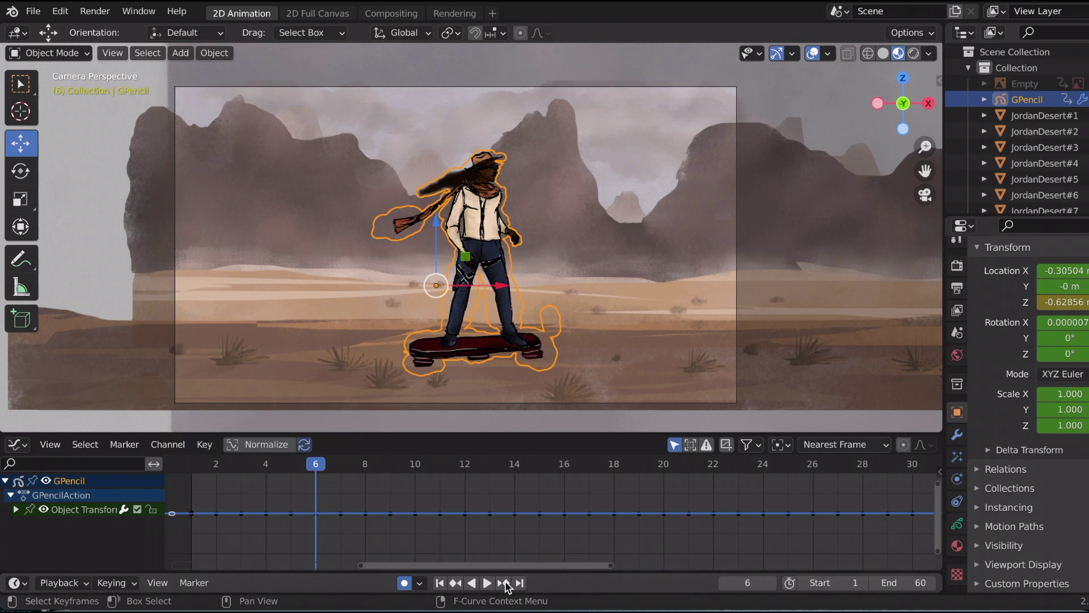
pyautogui.click(503, 583)
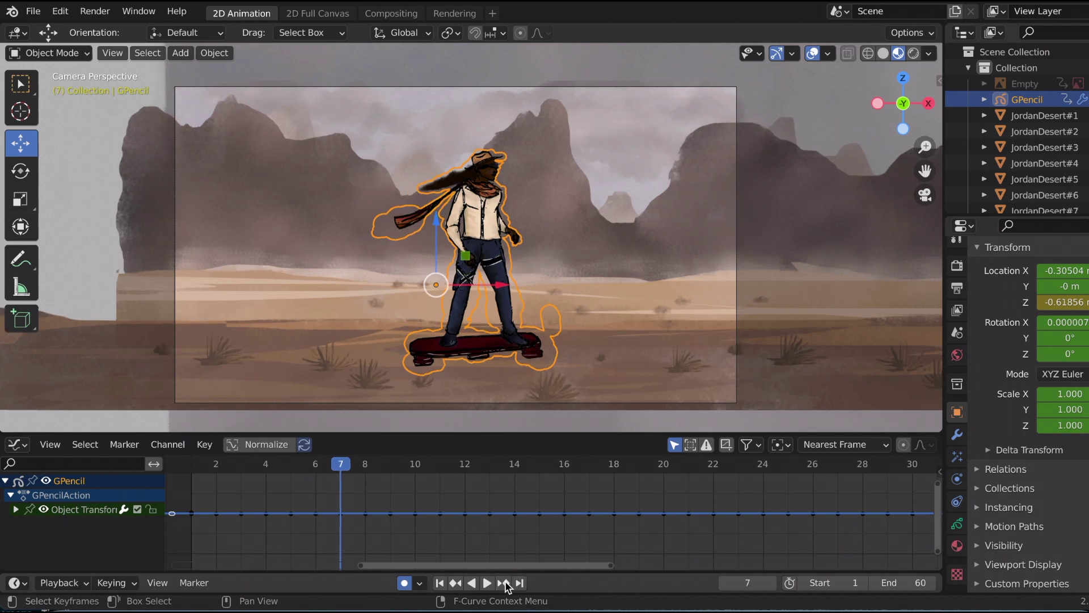
pyautogui.click(503, 582)
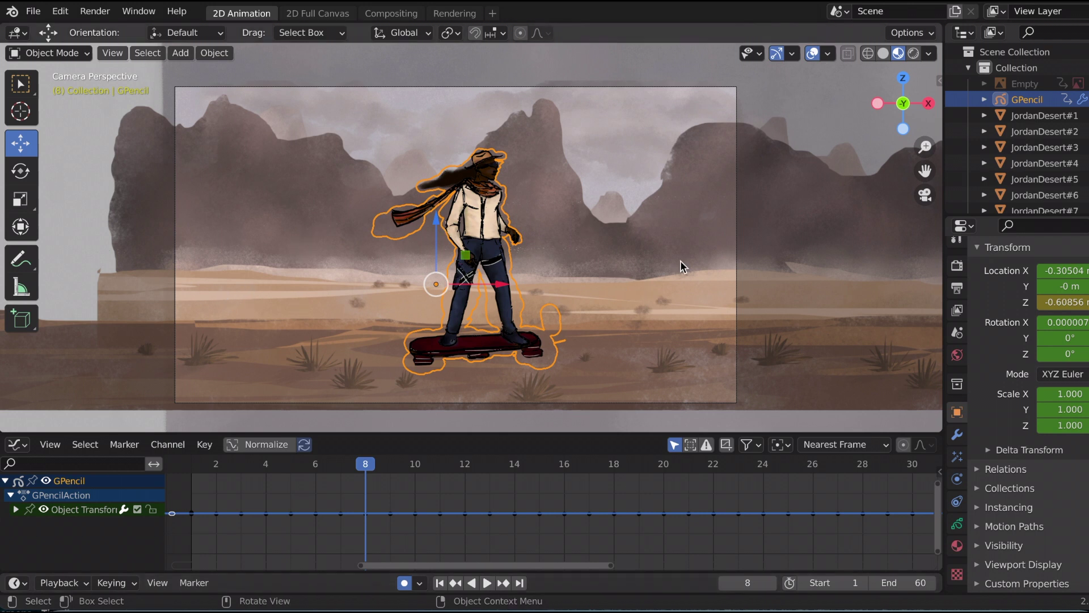
# Step: Switch the Graph Editor area back to the Dope Sheet and enlarge the outliner to include the Camera collection
pyautogui.click(17, 445)
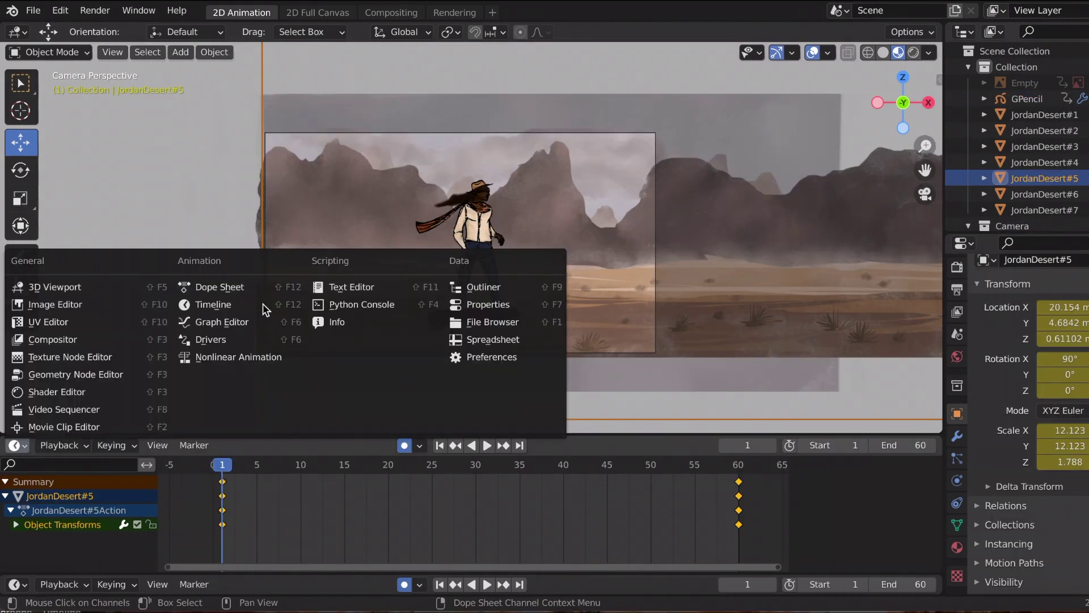
pyautogui.click(237, 285)
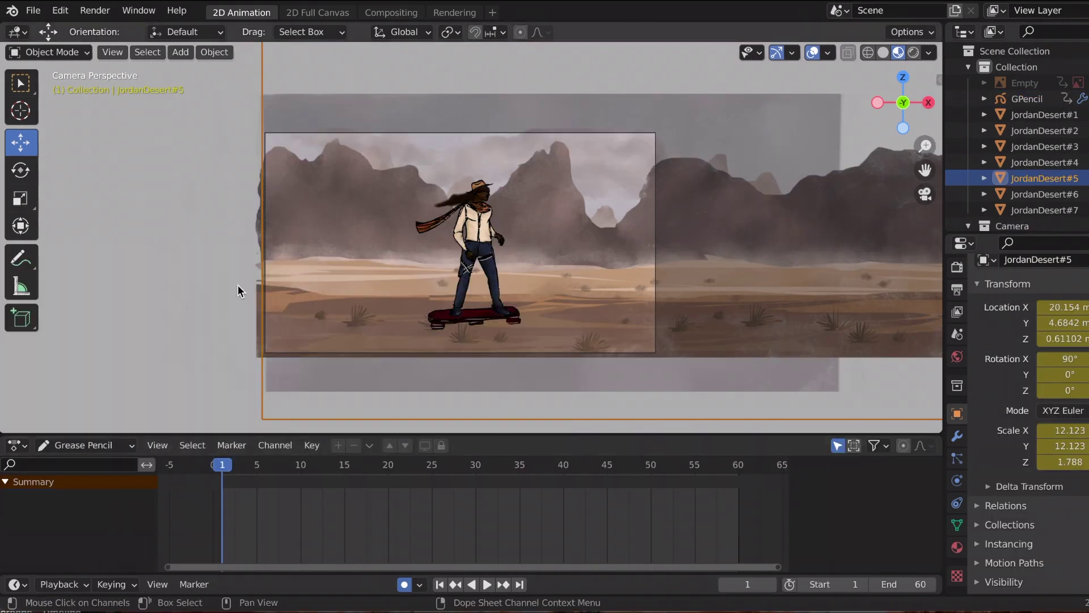
pyautogui.moveTo(1024, 234); pyautogui.dragTo(1012, 283)
pyautogui.scroll(2, 383, 111)
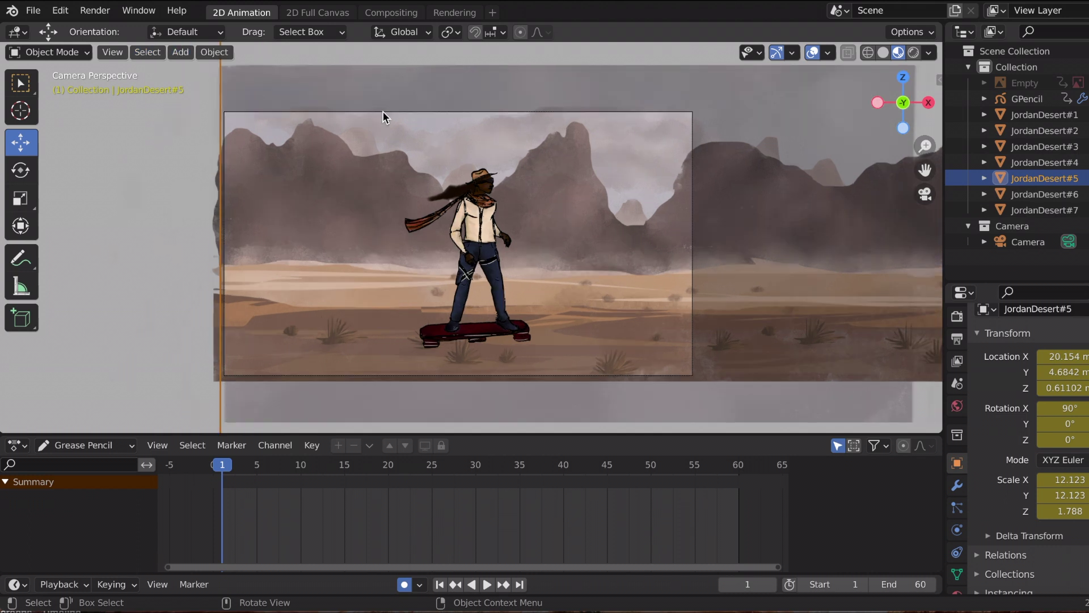
# Step: Add a blank Grease Pencil object to the scene and rename it Shadow
pyautogui.click(180, 52)
pyautogui.moveTo(224, 169)
pyautogui.click(332, 166)
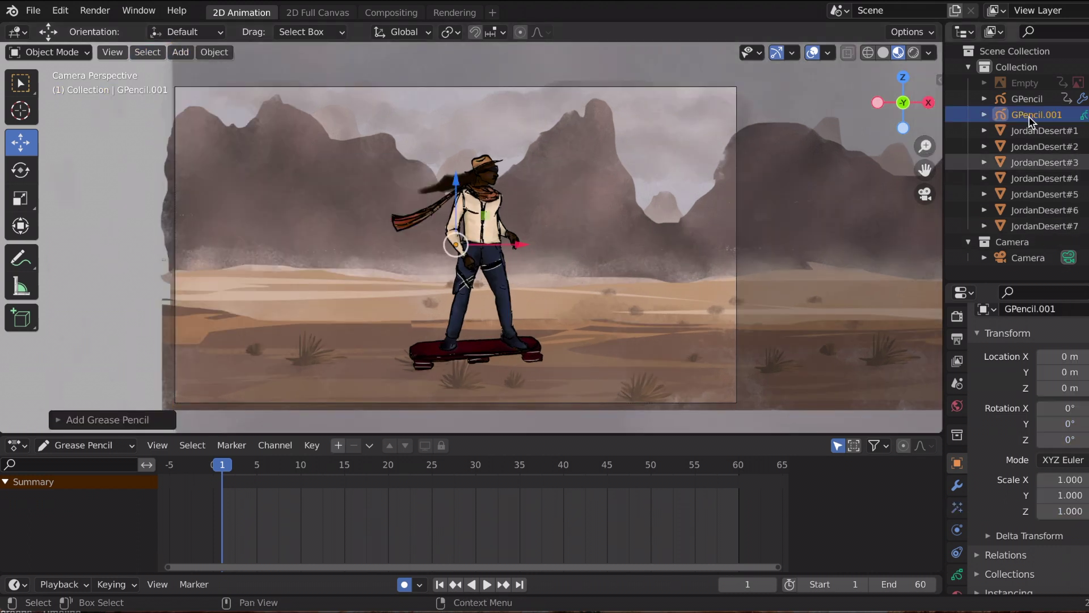
pyautogui.doubleClick(1026, 115)
pyautogui.write('Shadow')
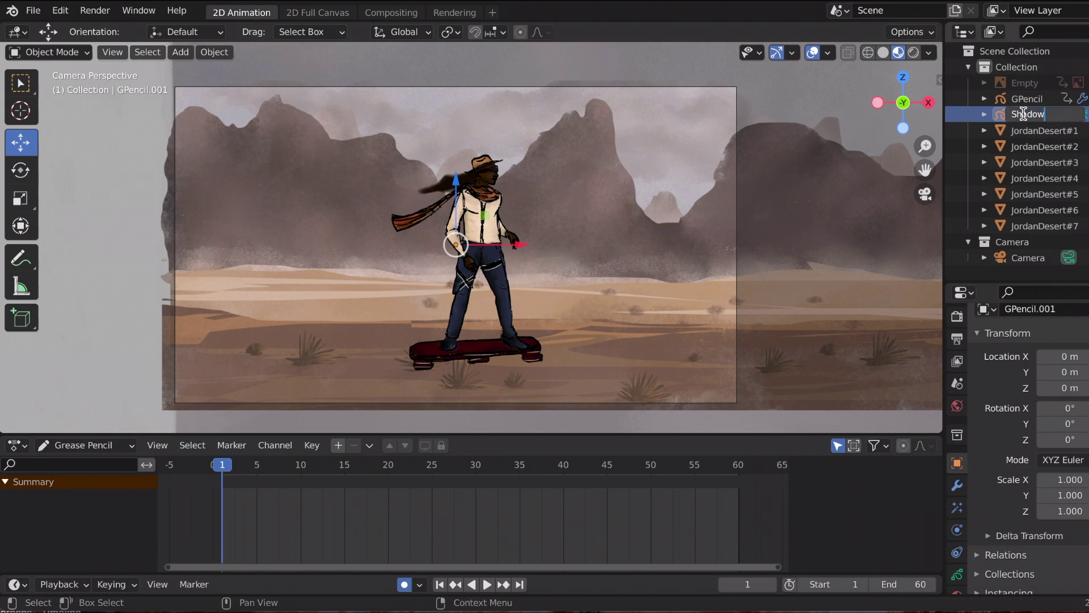
pyautogui.press('Return')
# Step: Add a new layer to the Shadow object and switch it to Draw mode
pyautogui.moveTo(1031, 282); pyautogui.dragTo(1031, 217)
pyautogui.click(956, 525)
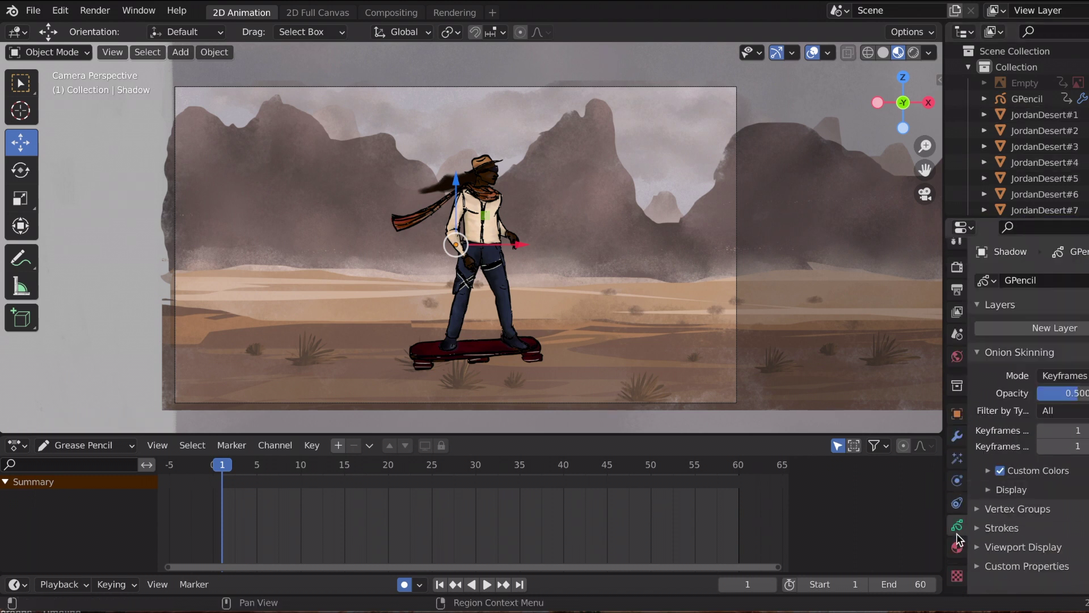
pyautogui.click(1031, 329)
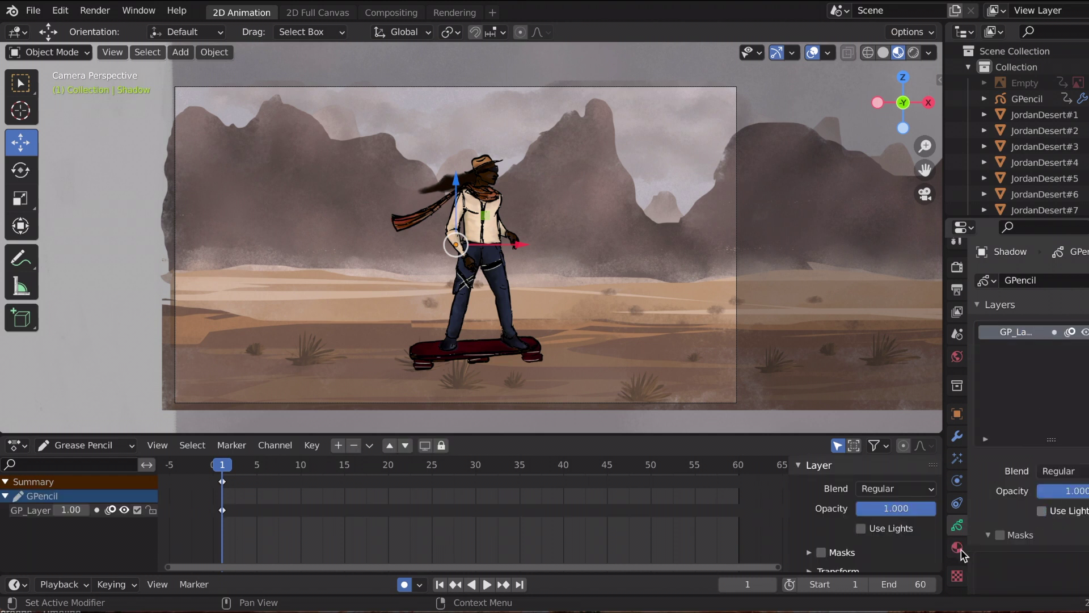
pyautogui.click(63, 52)
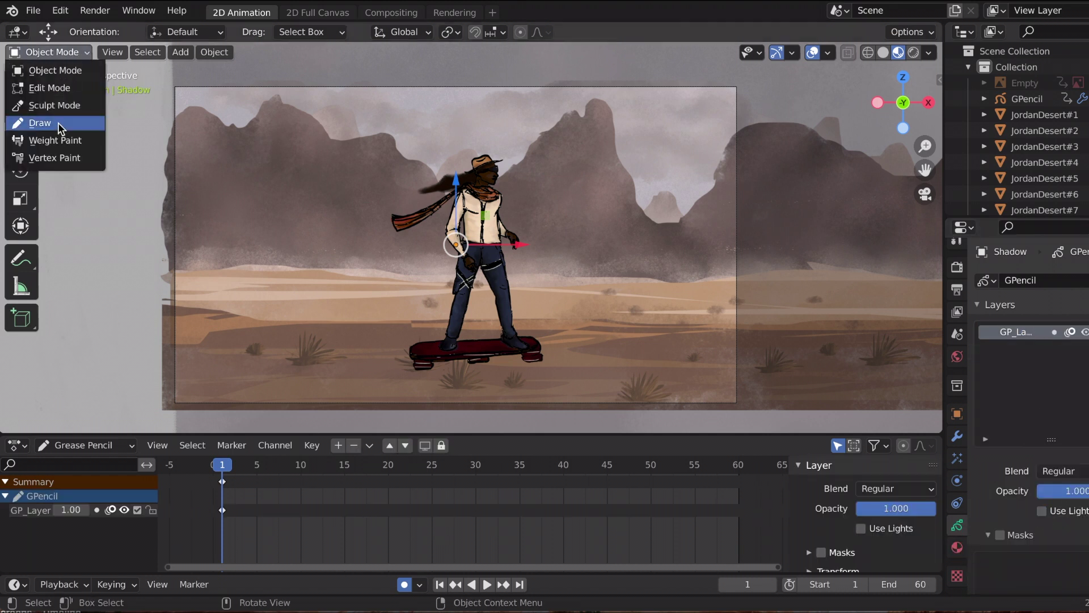
pyautogui.click(57, 123)
pyautogui.click(67, 50)
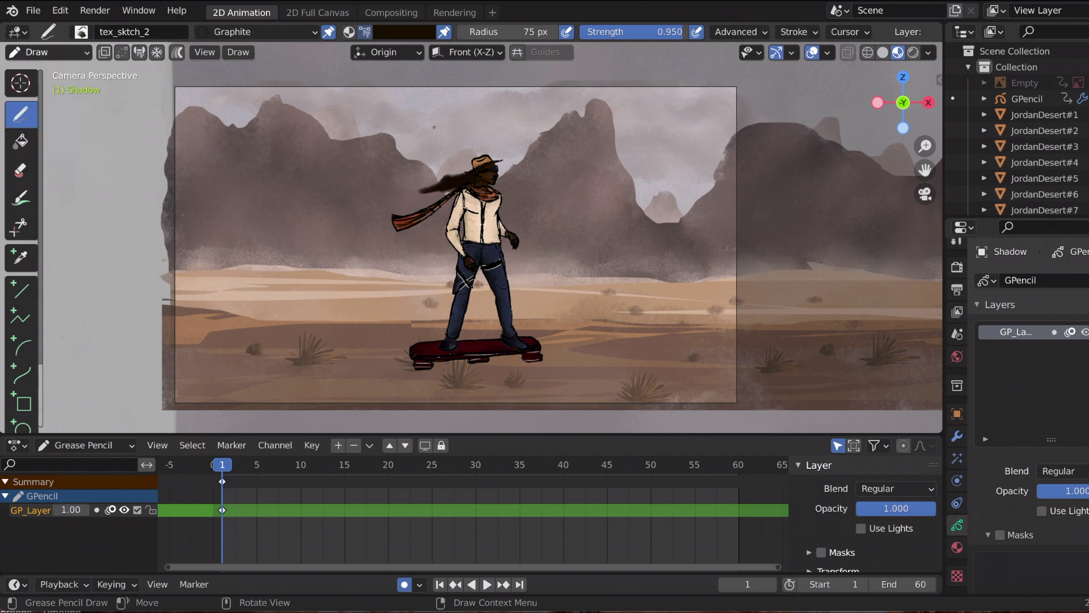
# Step: Sample the brush colour from a desert bush in the background and darken it to a very dark brown
pyautogui.click(407, 31)
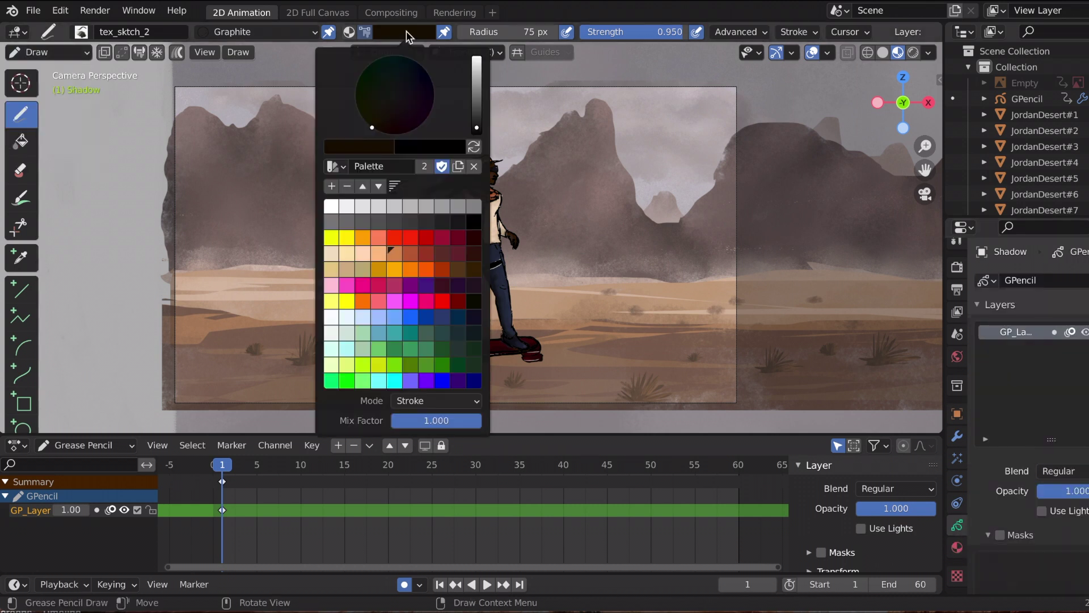
pyautogui.click(377, 145)
pyautogui.click(454, 319)
pyautogui.click(605, 290)
pyautogui.click(405, 32)
pyautogui.moveTo(476, 112); pyautogui.dragTo(476, 120)
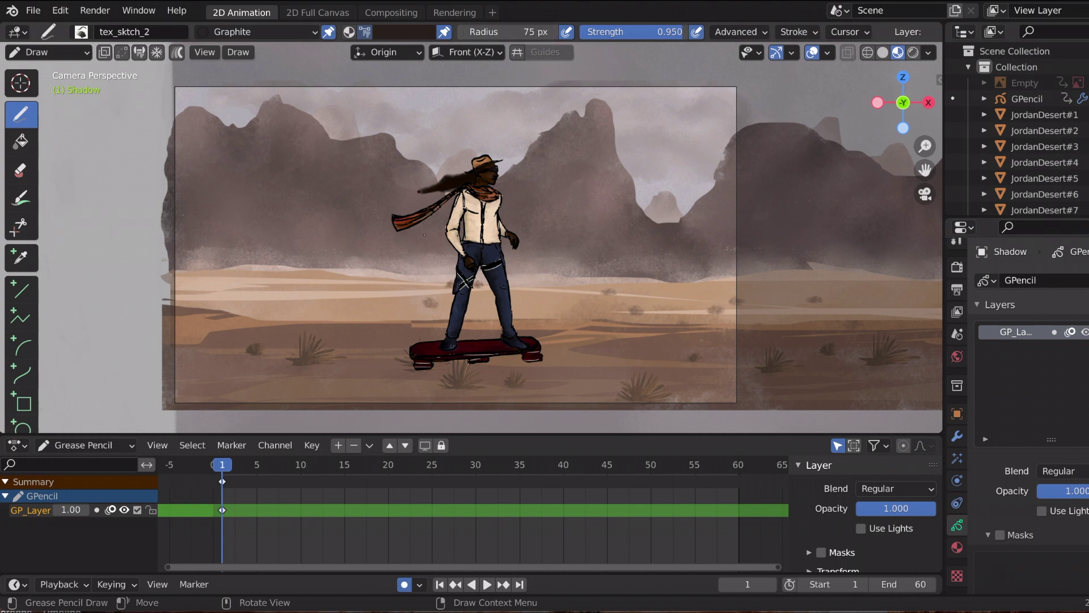
# Step: Draw a first shadow stroke on the ground beneath the hoverboard, set the brush radius to 150 px, and save the file
pyautogui.moveTo(428, 390); pyautogui.dragTo(528, 396)
pyautogui.click(523, 32)
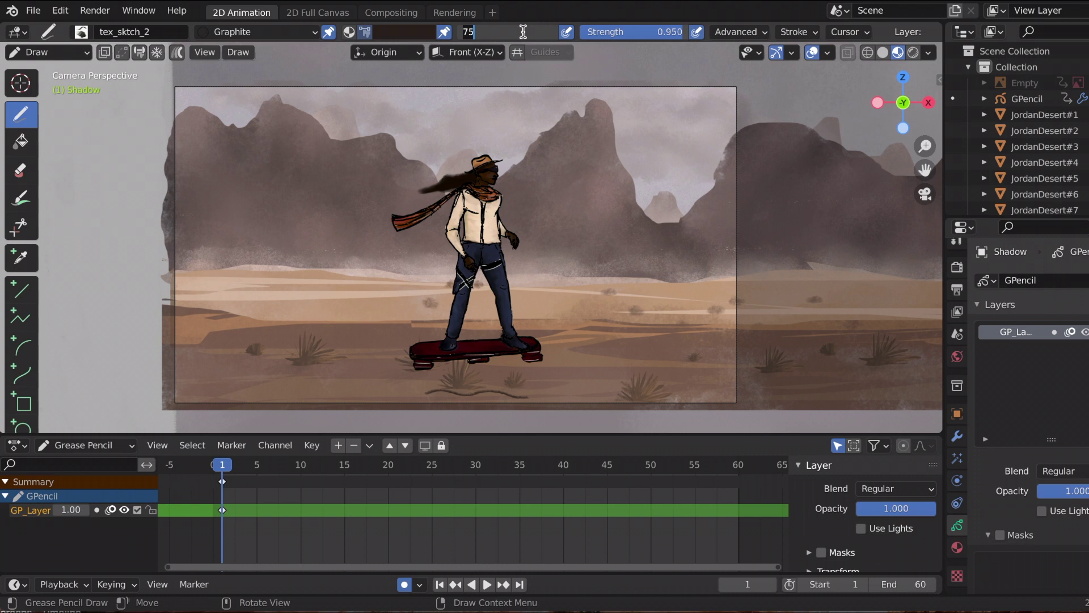
pyautogui.write('150')
pyautogui.press('Return')
pyautogui.hotkey('ctrl', 's')
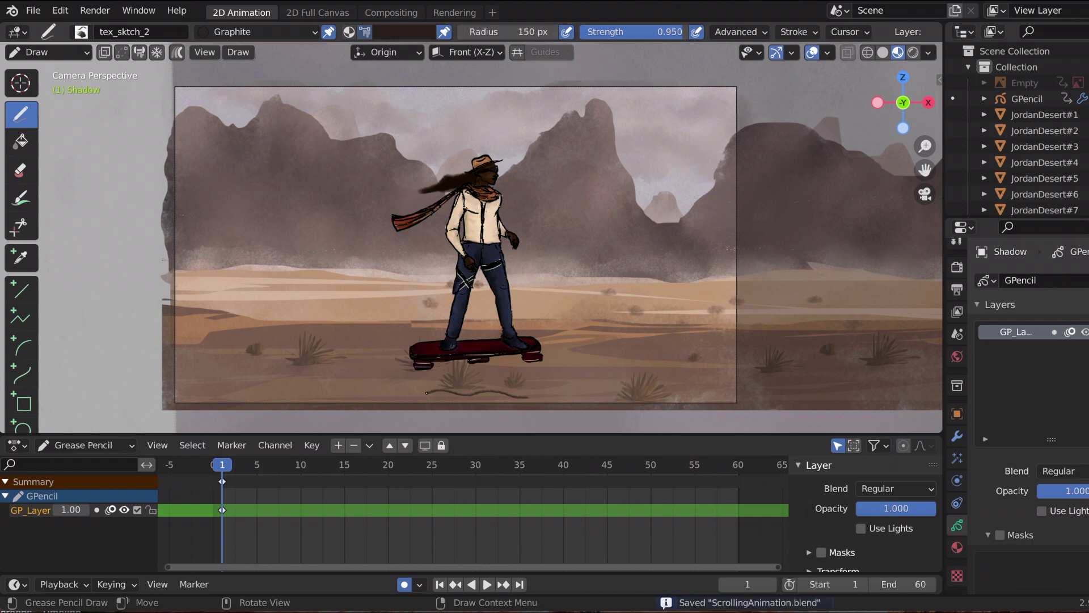
# Step: Thicken the shadow beneath the hoverboard with the larger Graphite brush and set the shadow layer's blend mode to Multiply
pyautogui.moveTo(426, 391)
pyautogui.mouseDown()
pyautogui.moveTo(520, 399)
pyautogui.moveTo(444, 392)
pyautogui.mouseUp()
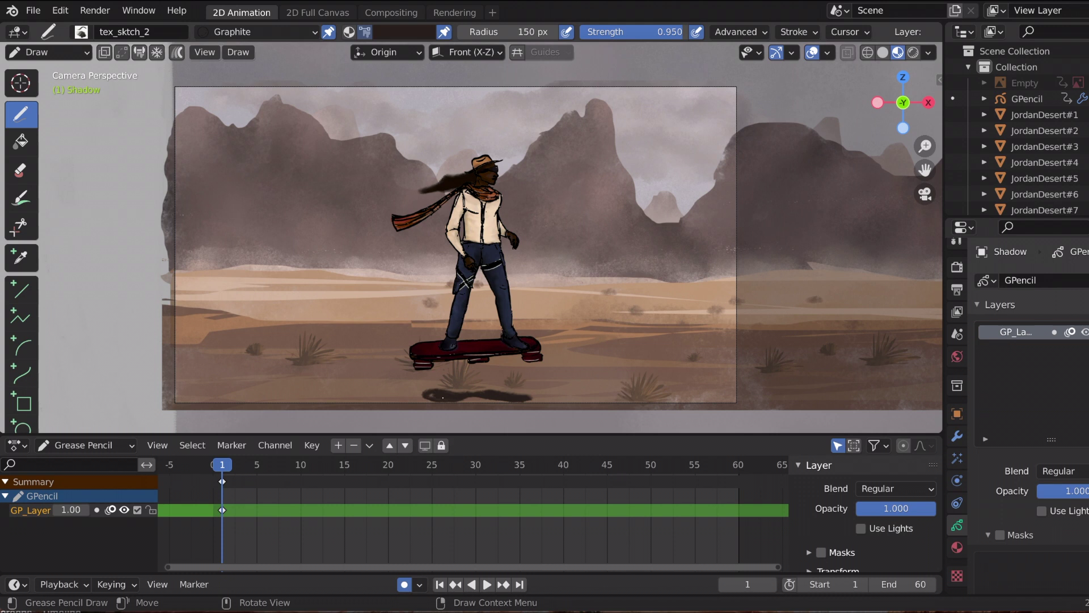
pyautogui.click(1058, 470)
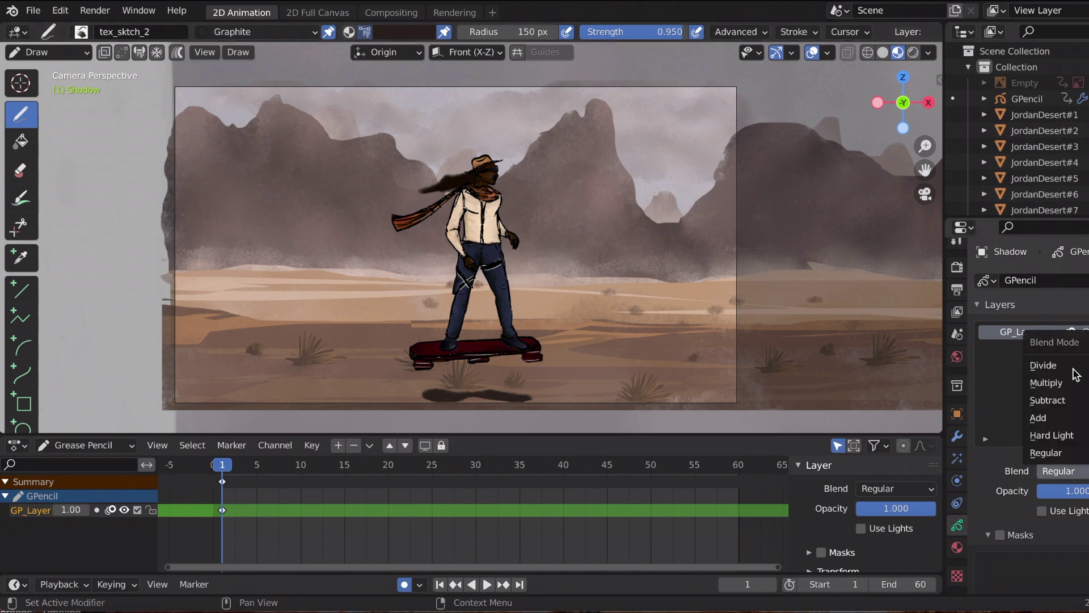
pyautogui.click(1054, 383)
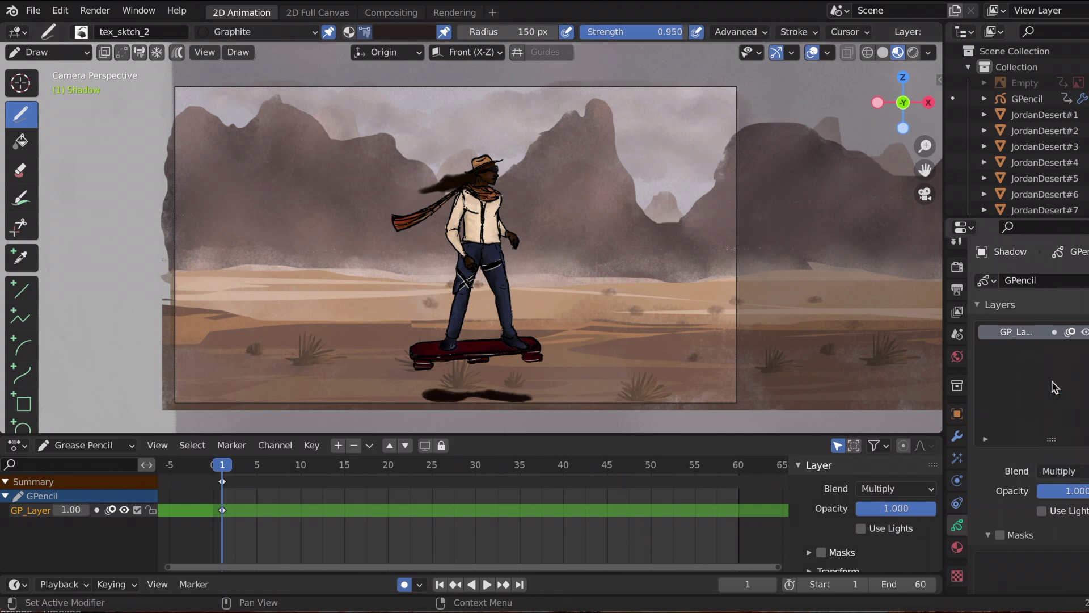
# Step: Try opacity values of 0.55 and 0.65 on the Multiply shadow layer
pyautogui.click(1076, 491)
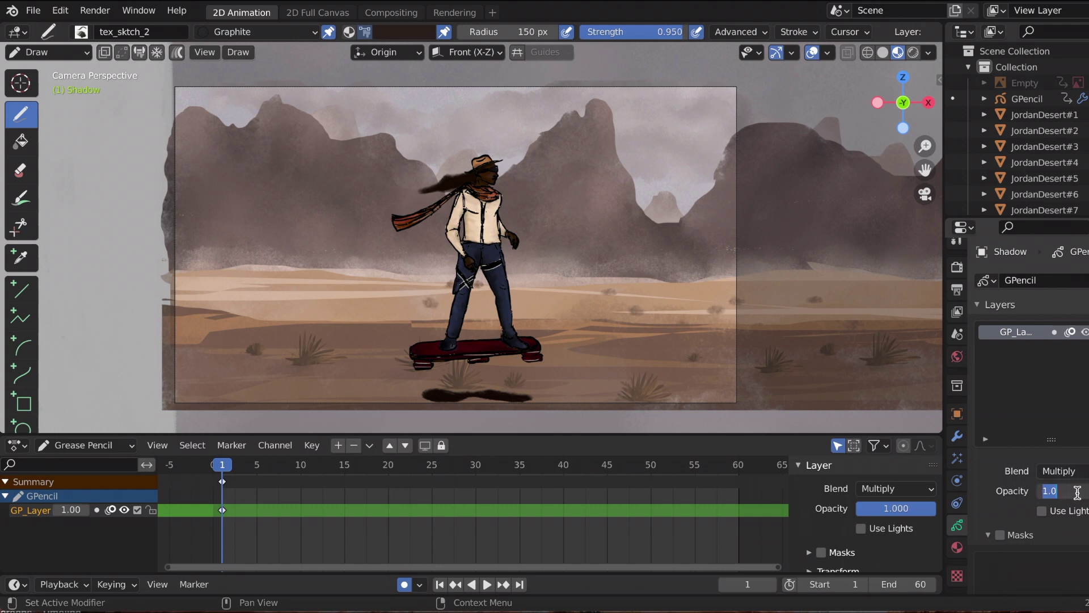
pyautogui.write('0.55')
pyautogui.press('Return')
pyautogui.click(1077, 492)
pyautogui.write('0.65')
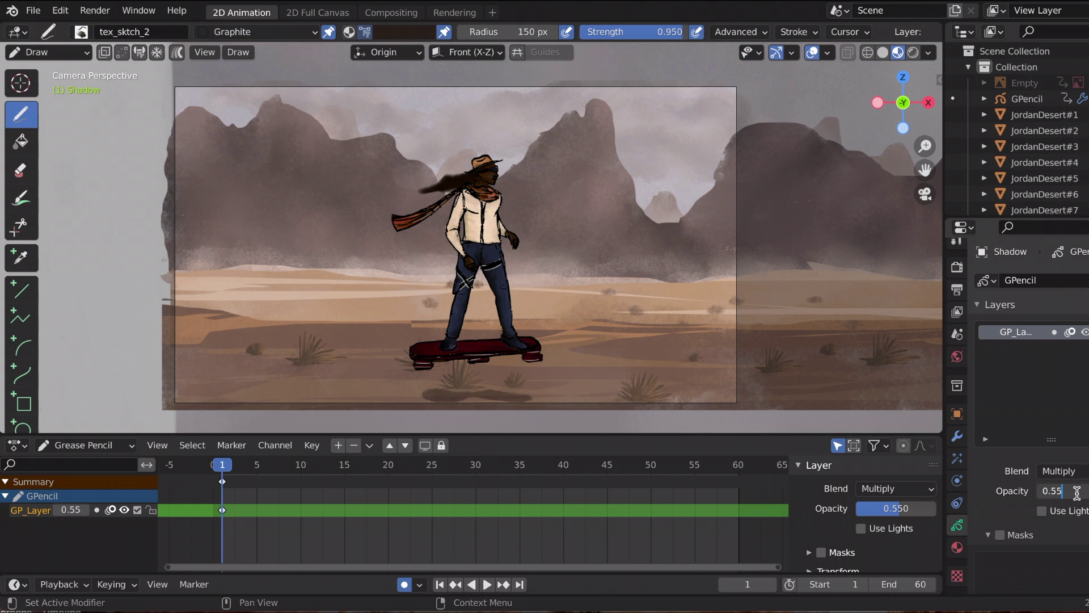
pyautogui.press('Return')
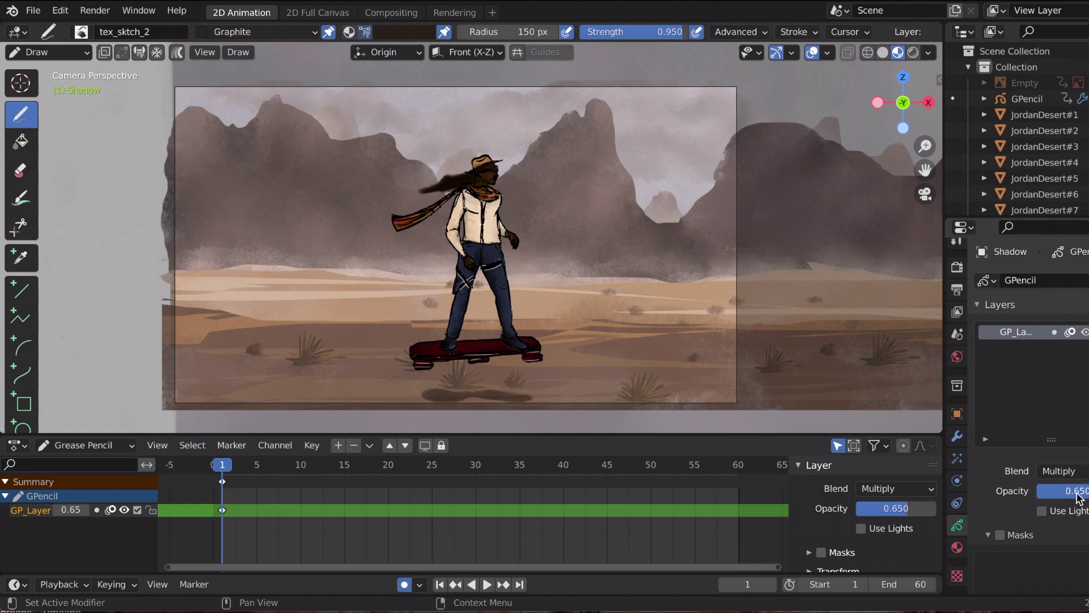
# Step: Set the shadow layer's opacity to 0.79
pyautogui.click(1076, 493)
pyautogui.click(1069, 491)
pyautogui.doubleClick(1052, 491)
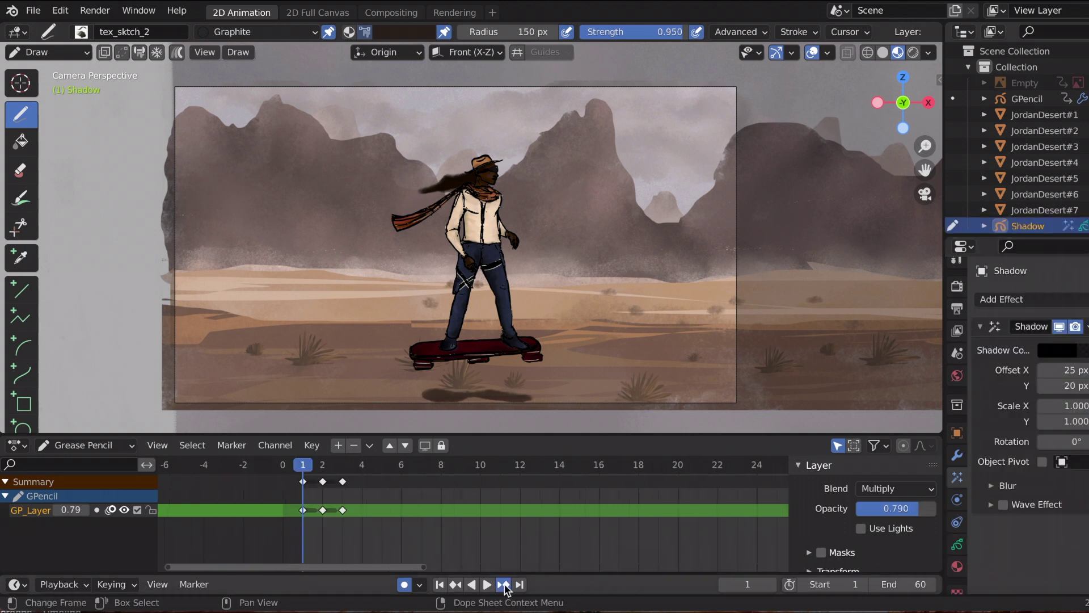
# Step: Advance to frame 4 and draw a new elongated shadow shape on the ground beneath the hoverboard with the Graphite brush
pyautogui.click(503, 585)
pyautogui.click(503, 585)
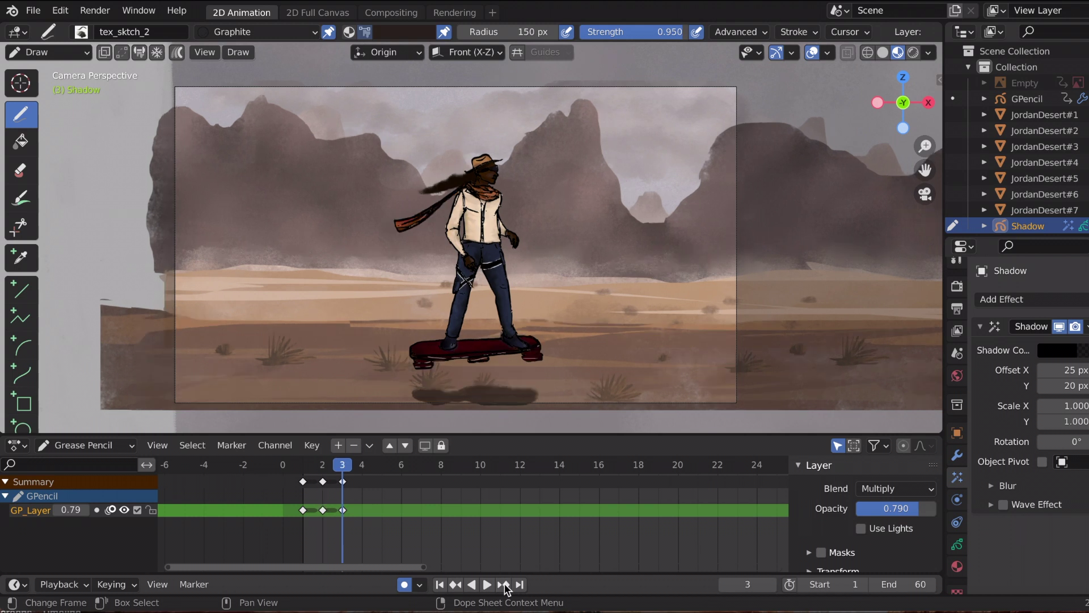
pyautogui.click(504, 585)
pyautogui.click(773, 583)
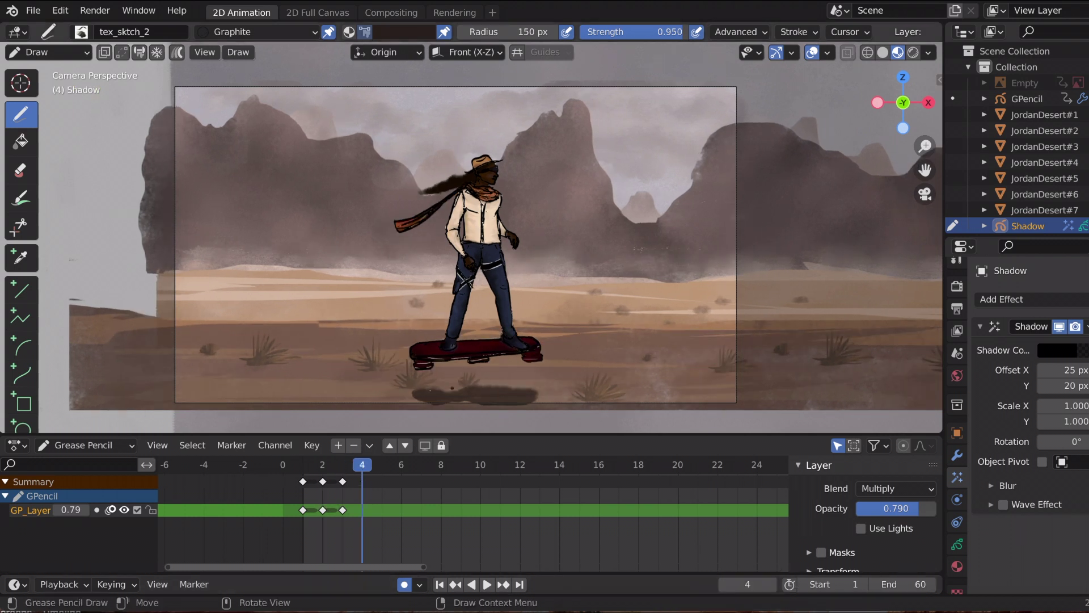
pyautogui.moveTo(428, 390); pyautogui.dragTo(534, 391)
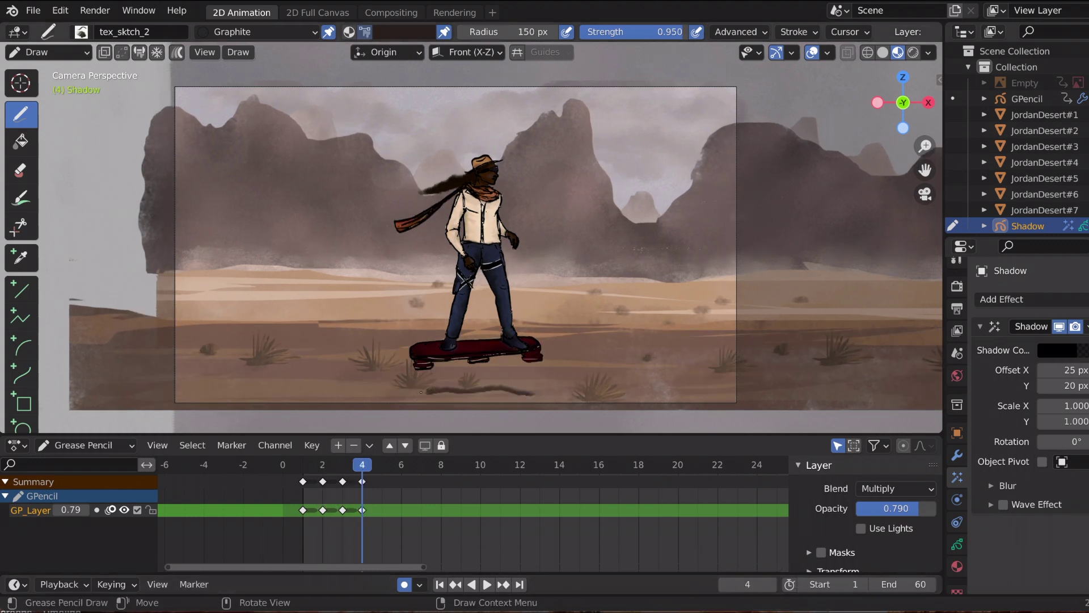
pyautogui.moveTo(421, 392); pyautogui.dragTo(530, 392)
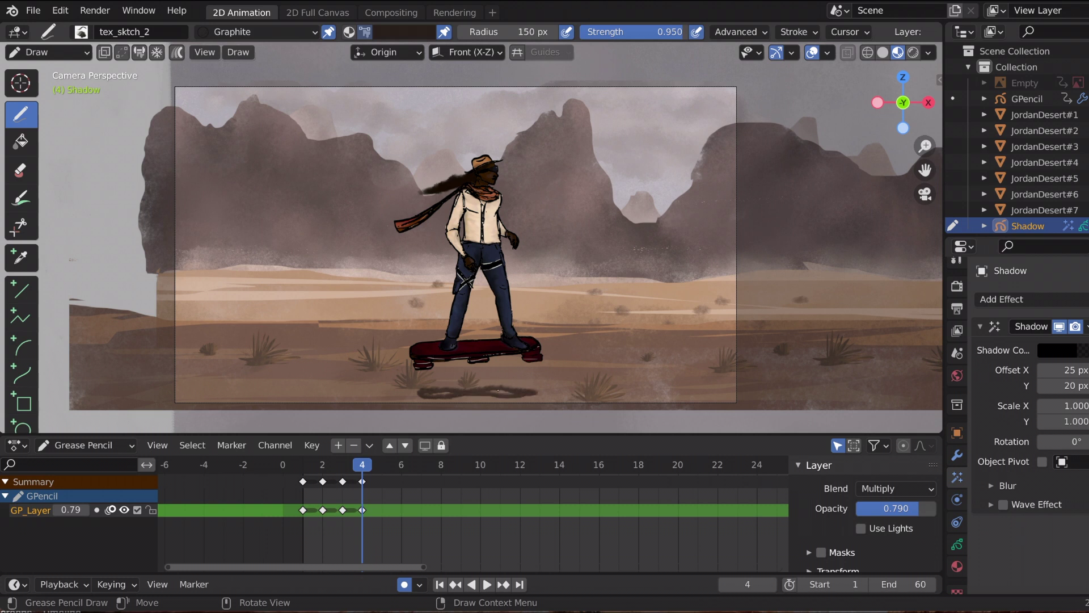